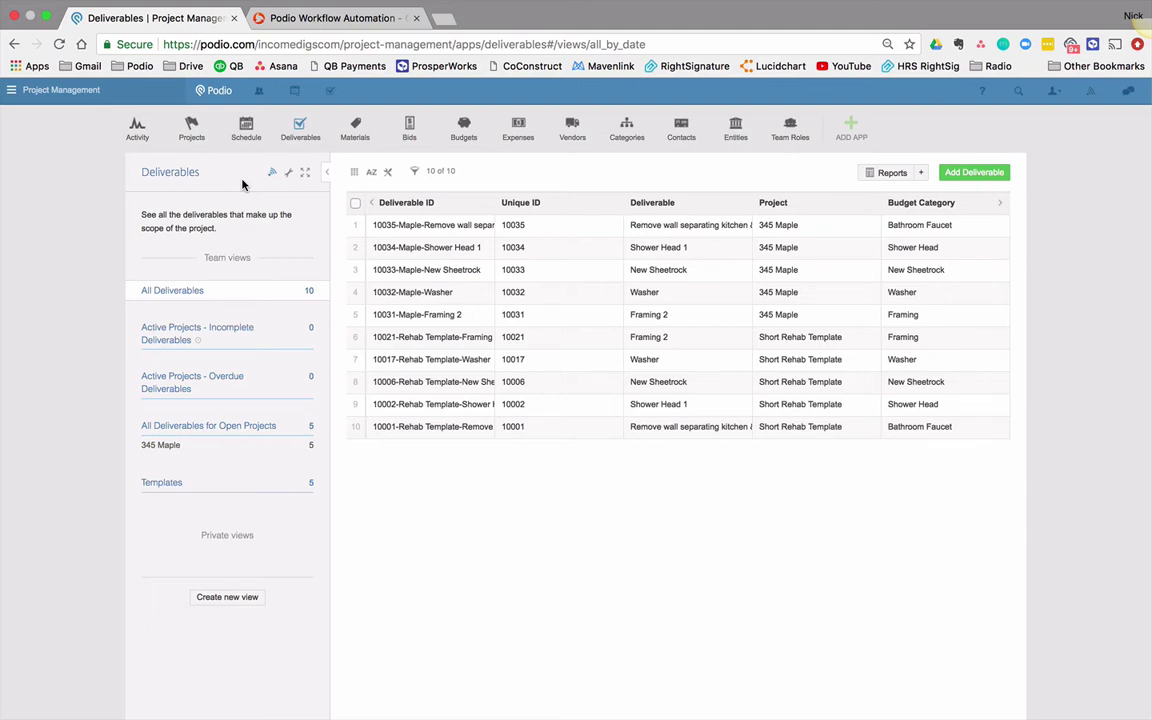
# Step: On 10033-Maple-New Sheetrock, switch Type to Change Order and back to Original Scope, then return to GlobiFlow
pyautogui.click(440, 278)
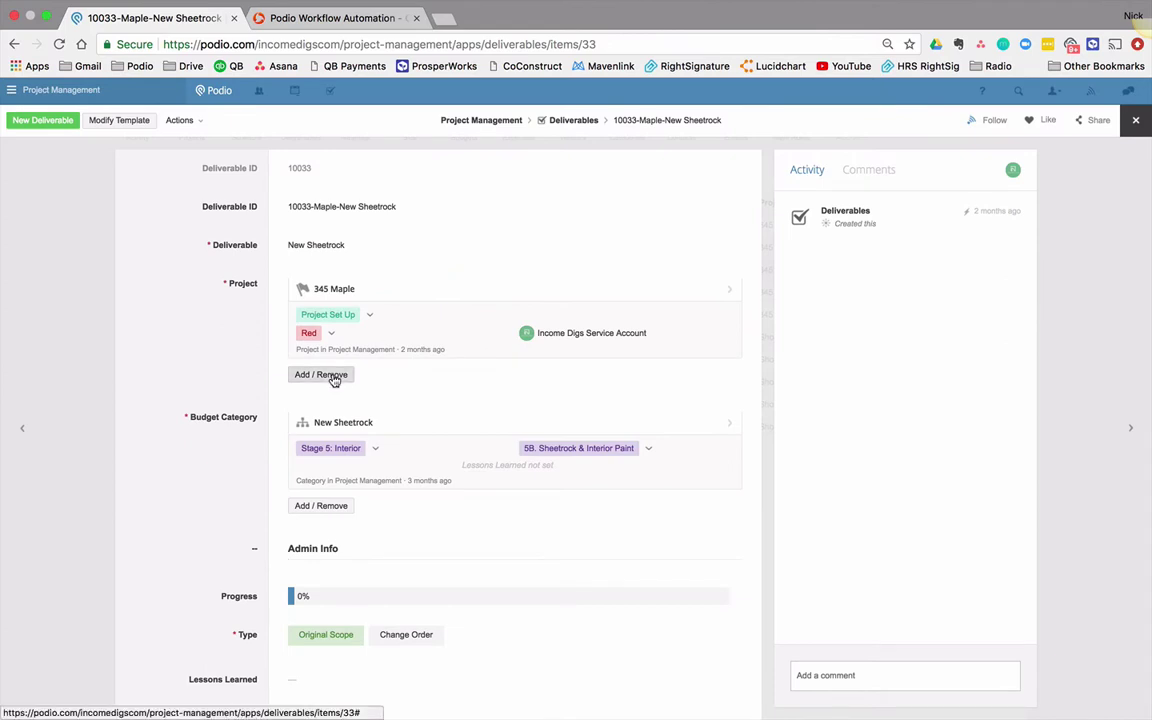
pyautogui.scroll(-5, 332, 379)
pyautogui.scroll(-3, 331, 380)
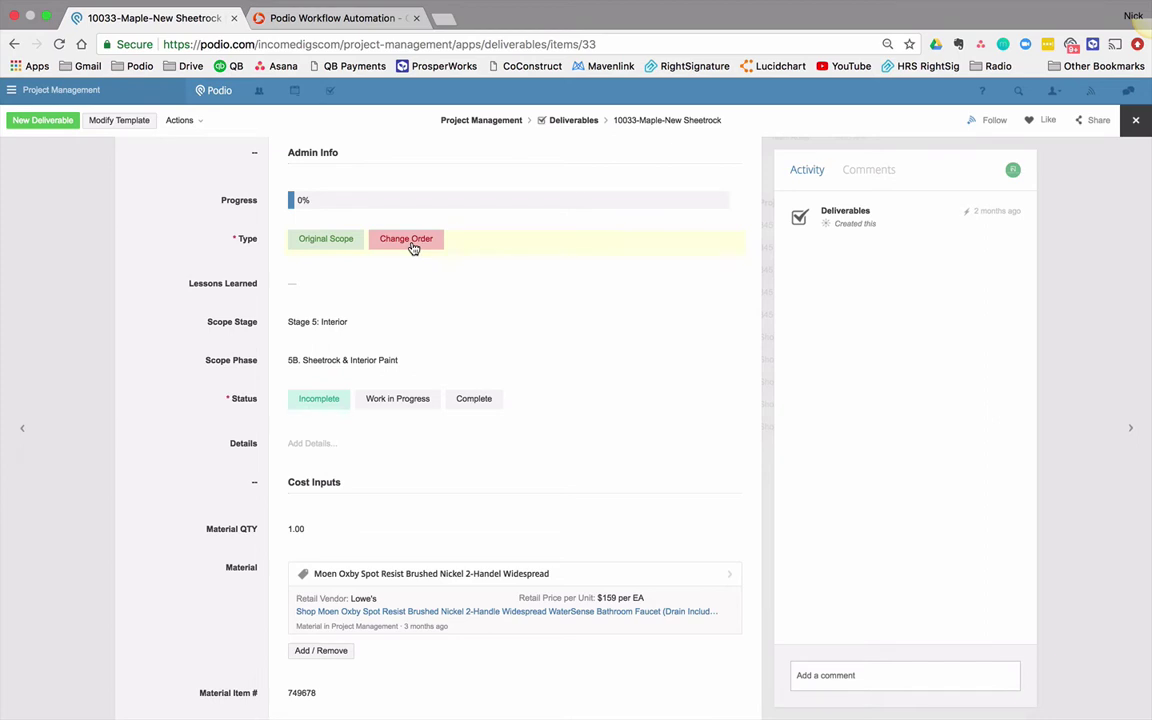
pyautogui.click(413, 246)
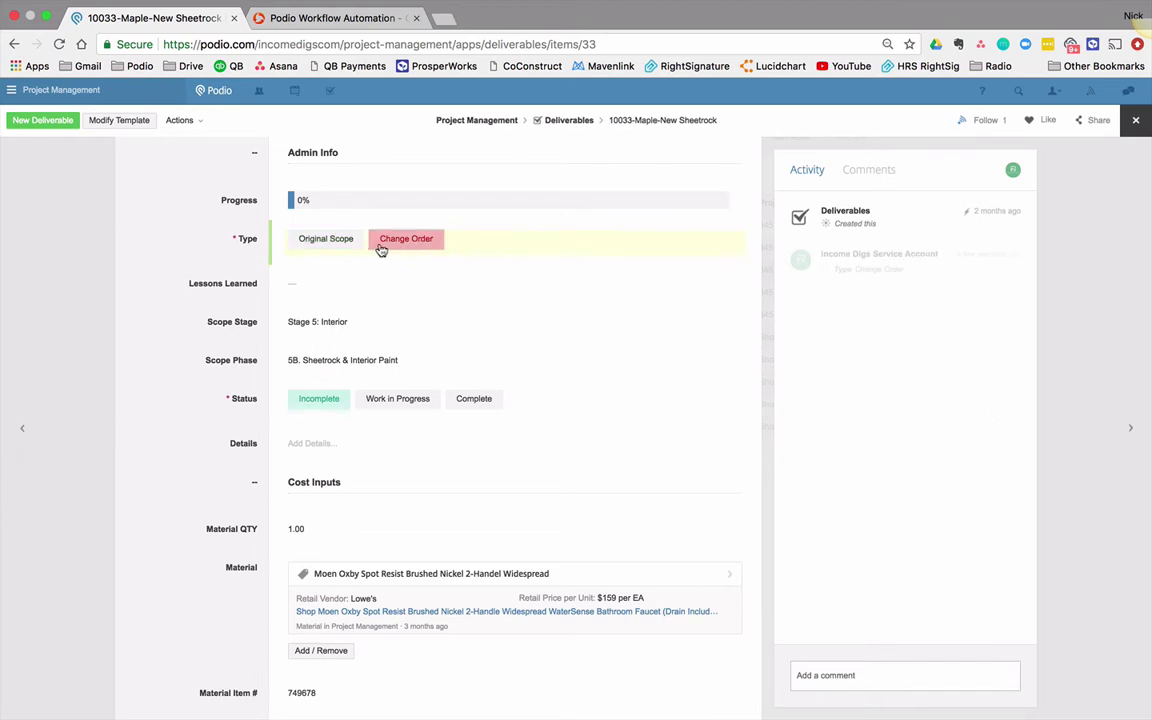
pyautogui.click(302, 244)
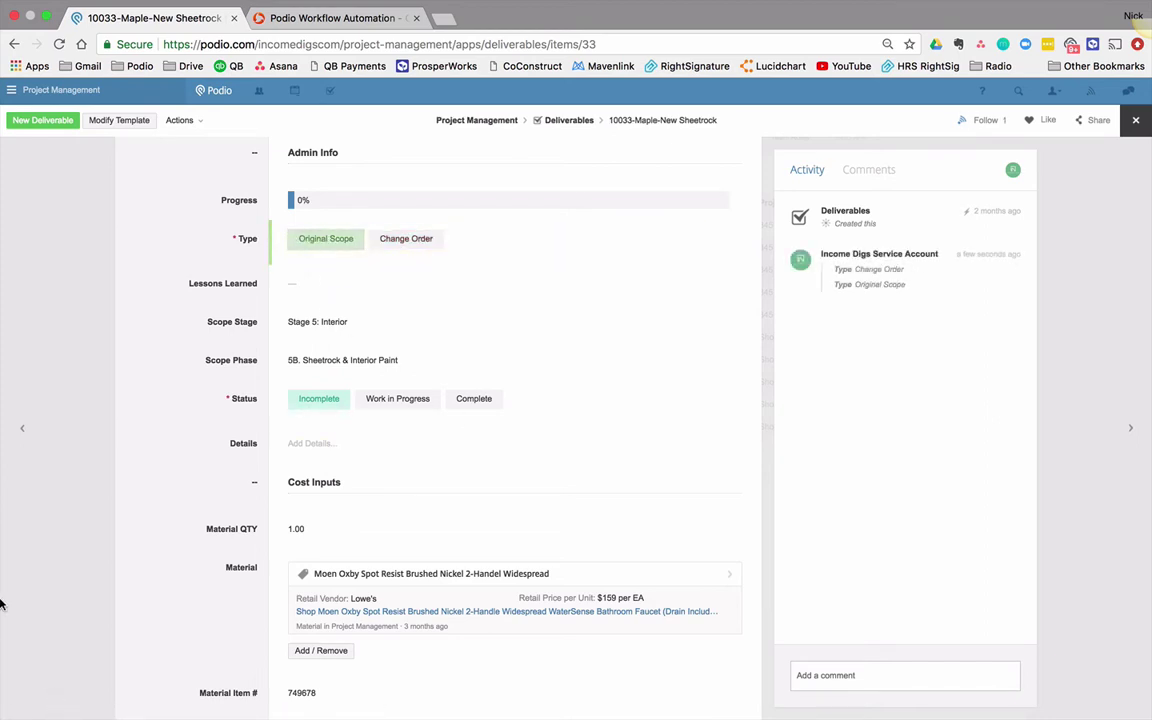
pyautogui.click(352, 20)
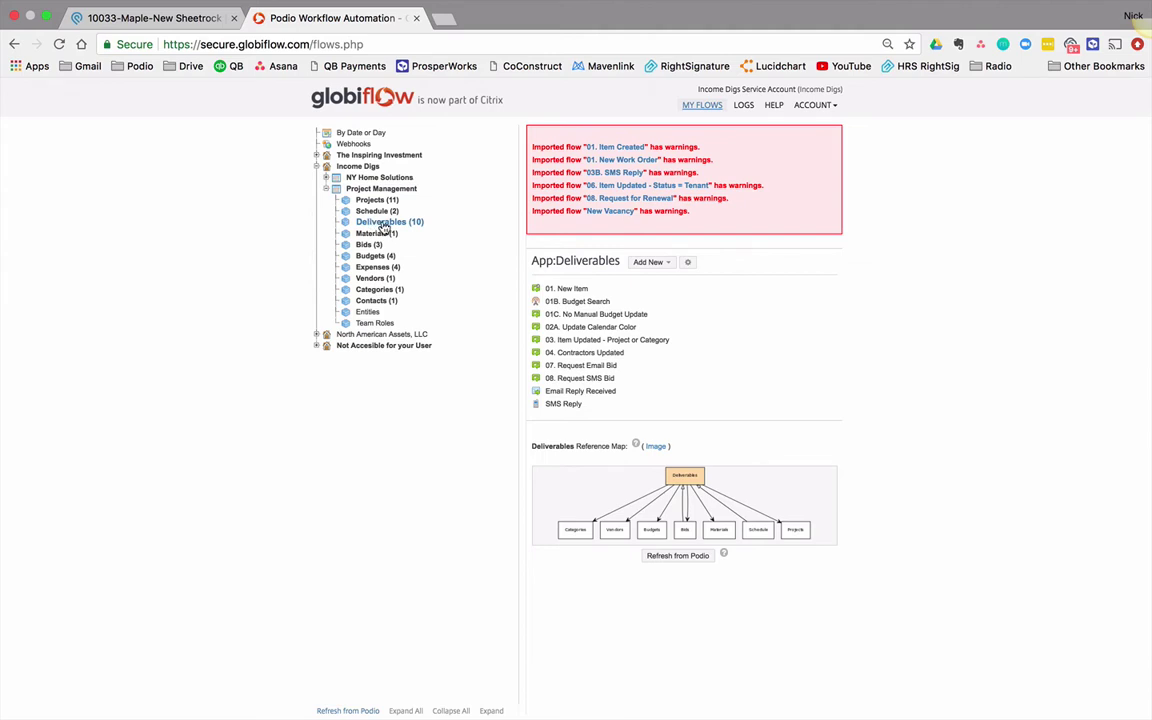
# Step: Bring up the Add New choices for the Deliverables app
pyautogui.moveTo(604, 520)
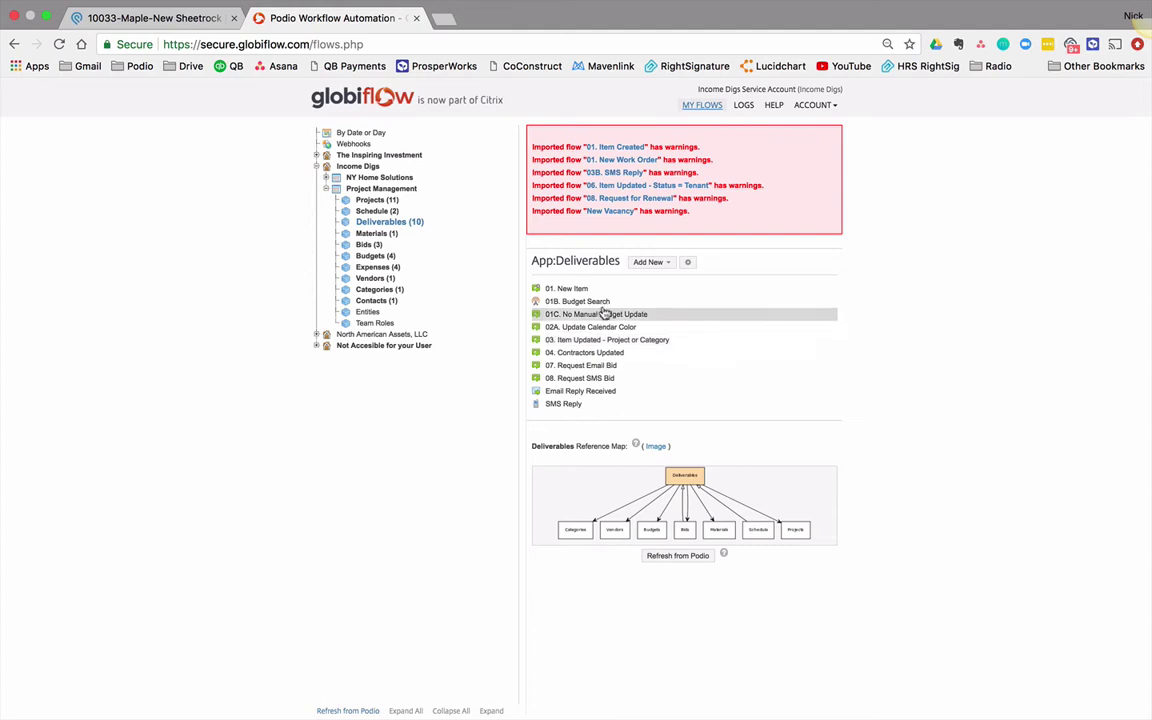
pyautogui.click(652, 263)
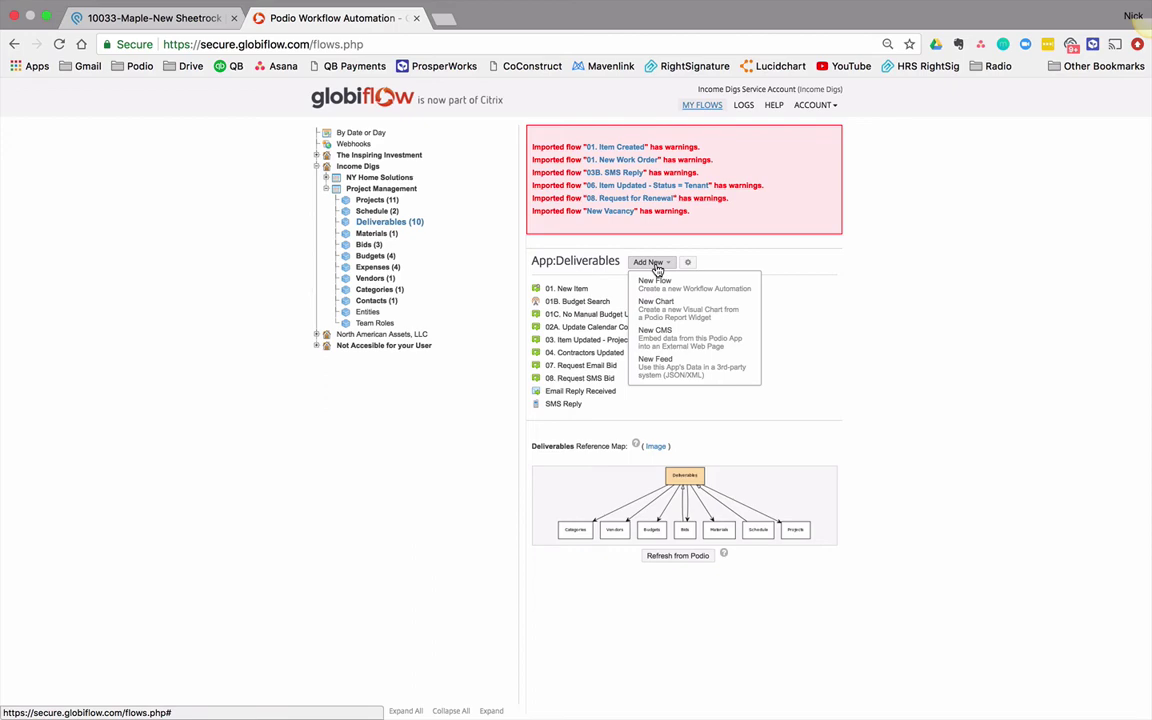
# Step: Create an Item Updated flow named 'Item updated - Change Order' with a Field Changed filter on Type
pyautogui.click(655, 282)
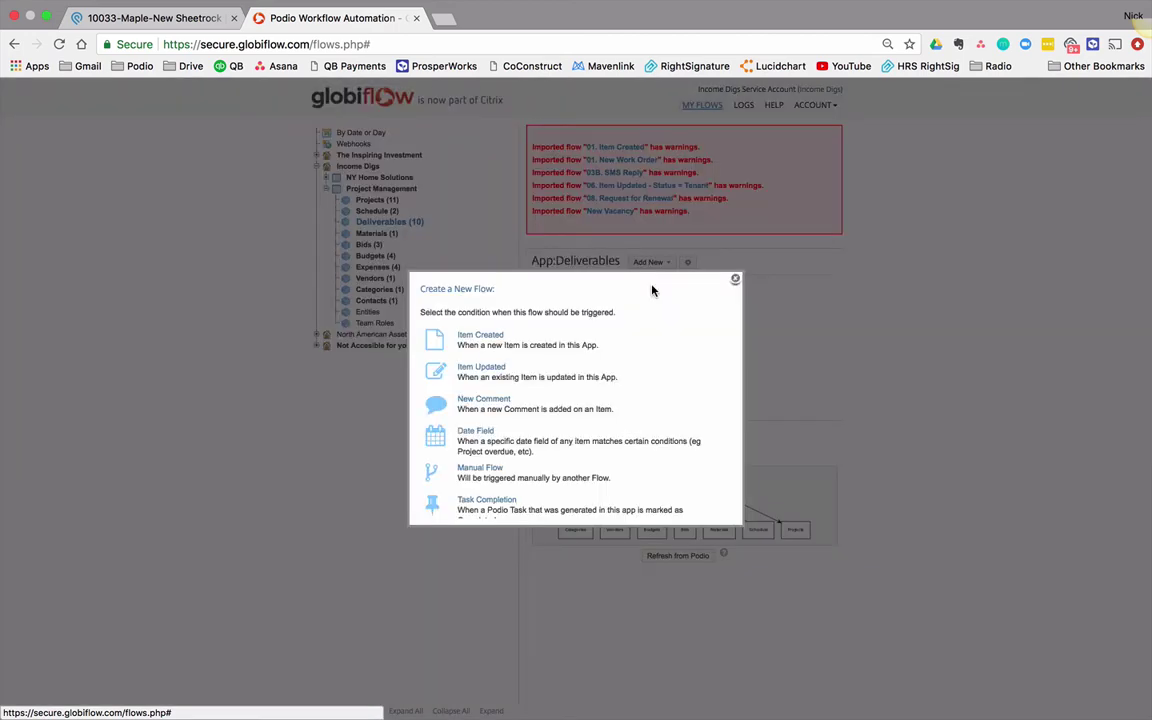
pyautogui.click(481, 368)
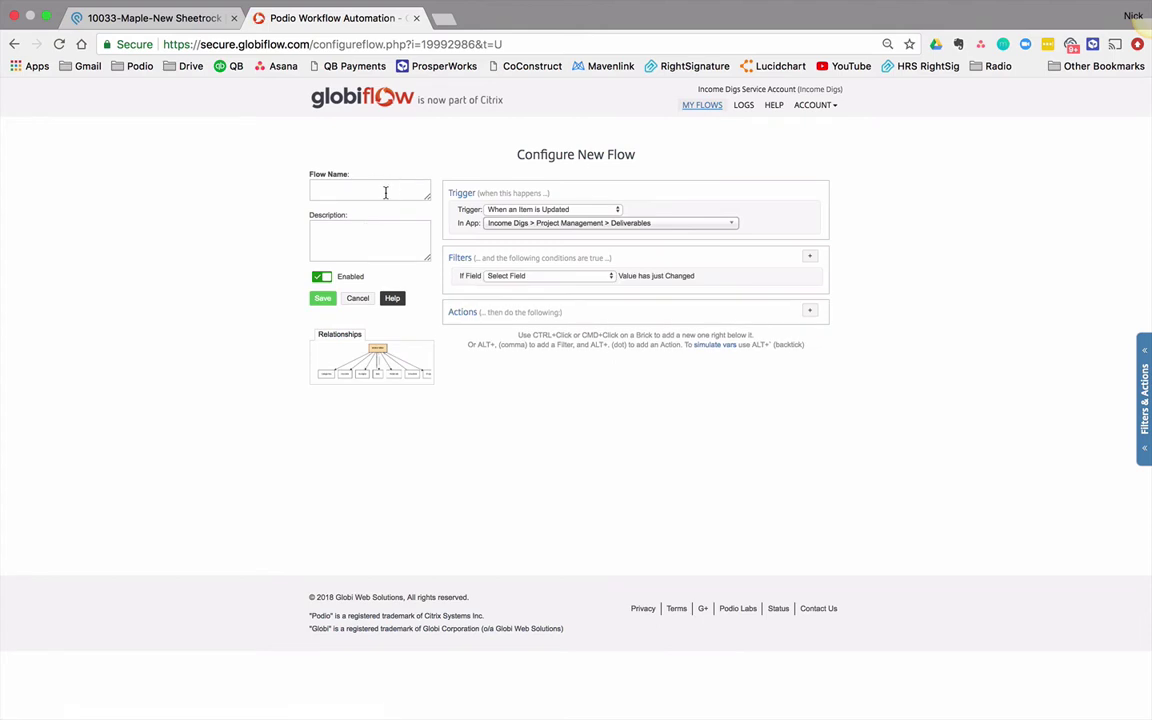
pyautogui.click(386, 190)
pyautogui.write('Item updated - Change Order')
pyautogui.click(516, 280)
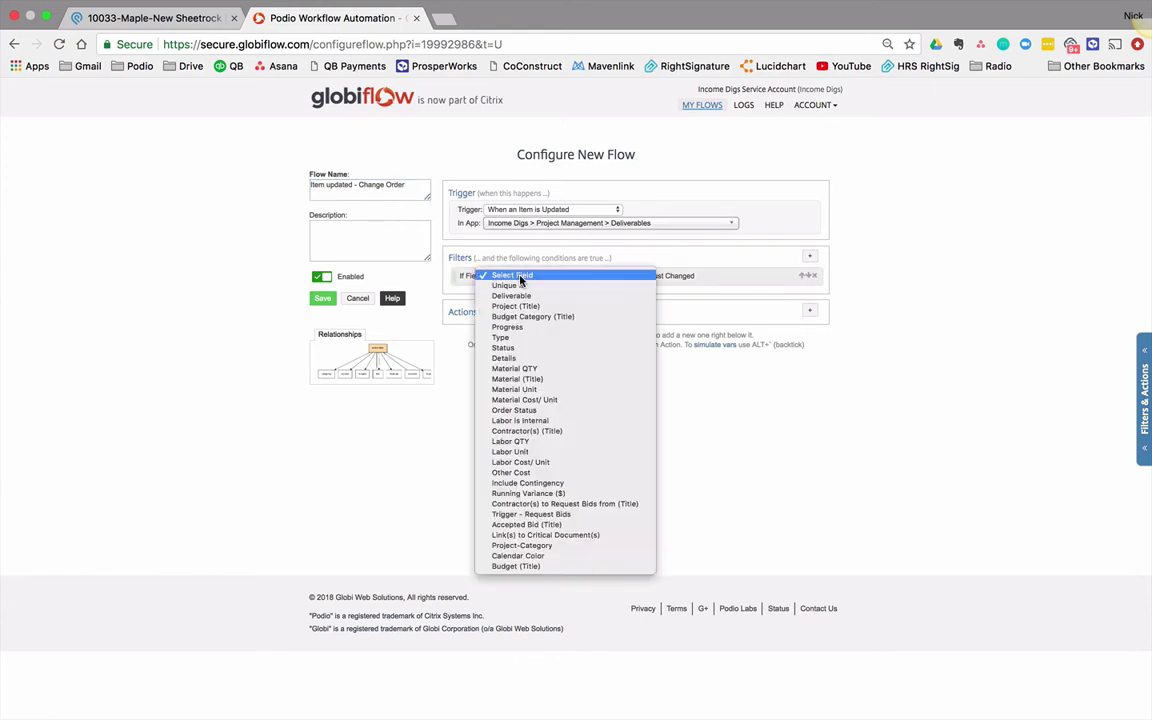
pyautogui.click(535, 338)
# Step: Add a Field Value Match filter requiring Type to equal Change Order
pyautogui.click(810, 256)
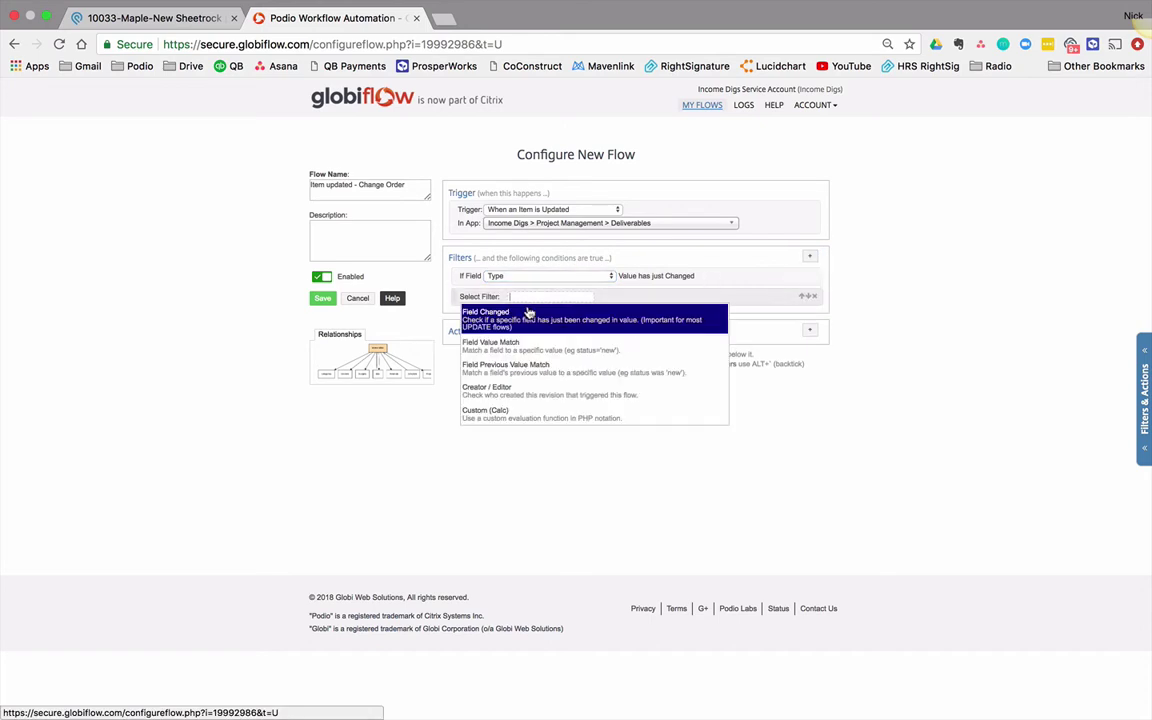
pyautogui.click(521, 317)
pyautogui.click(515, 297)
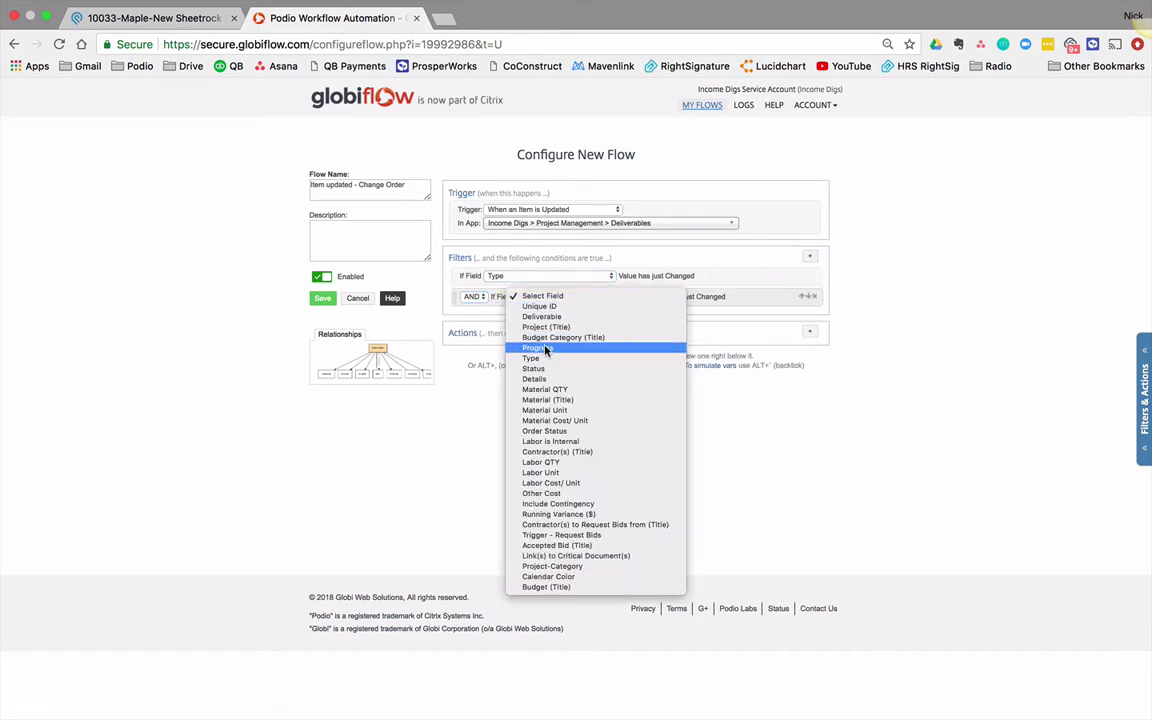
pyautogui.click(552, 359)
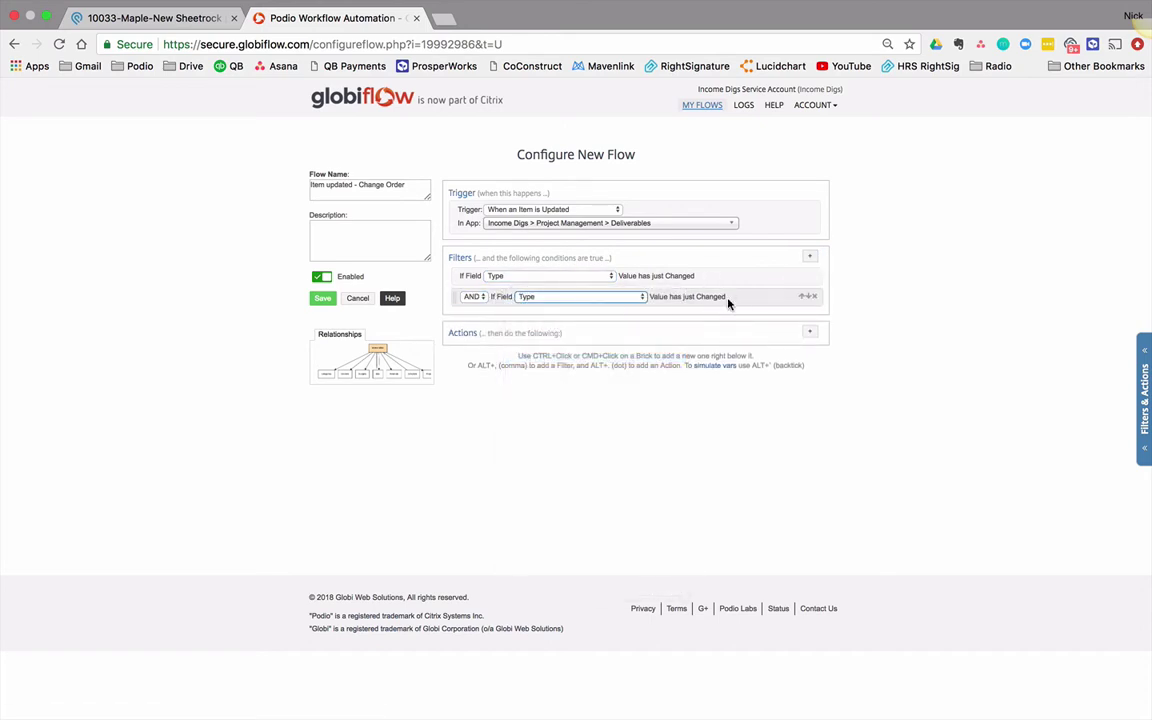
pyautogui.click(814, 296)
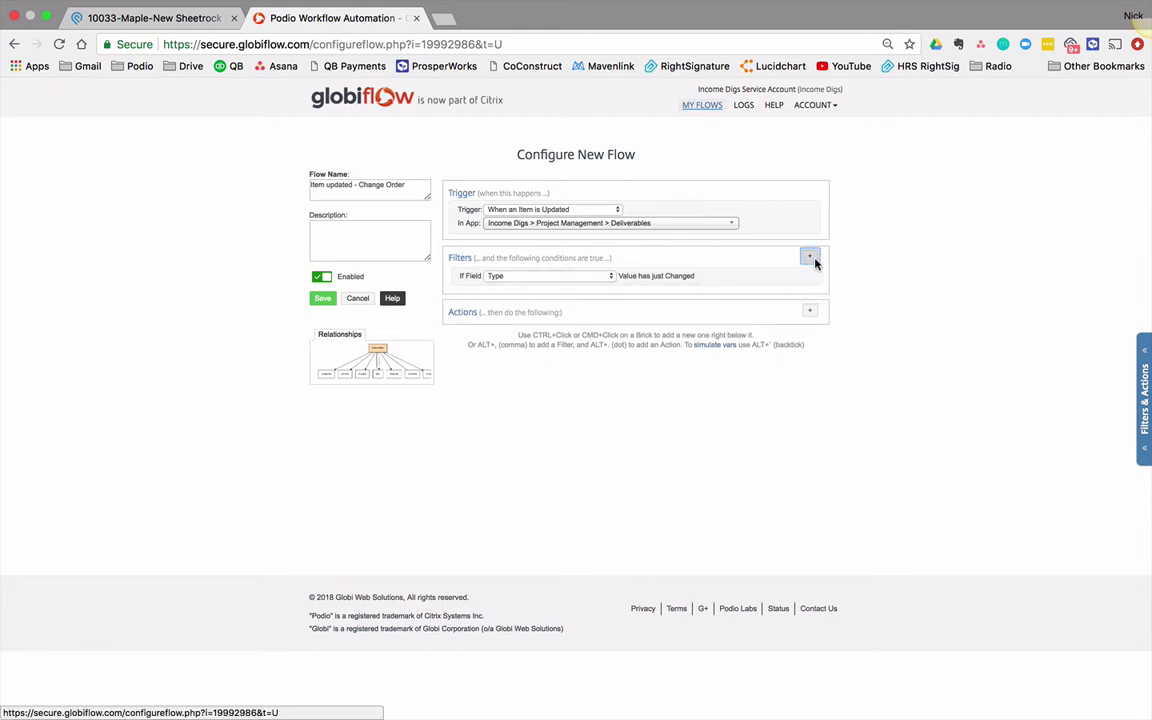
pyautogui.click(810, 257)
pyautogui.click(619, 337)
pyautogui.click(535, 297)
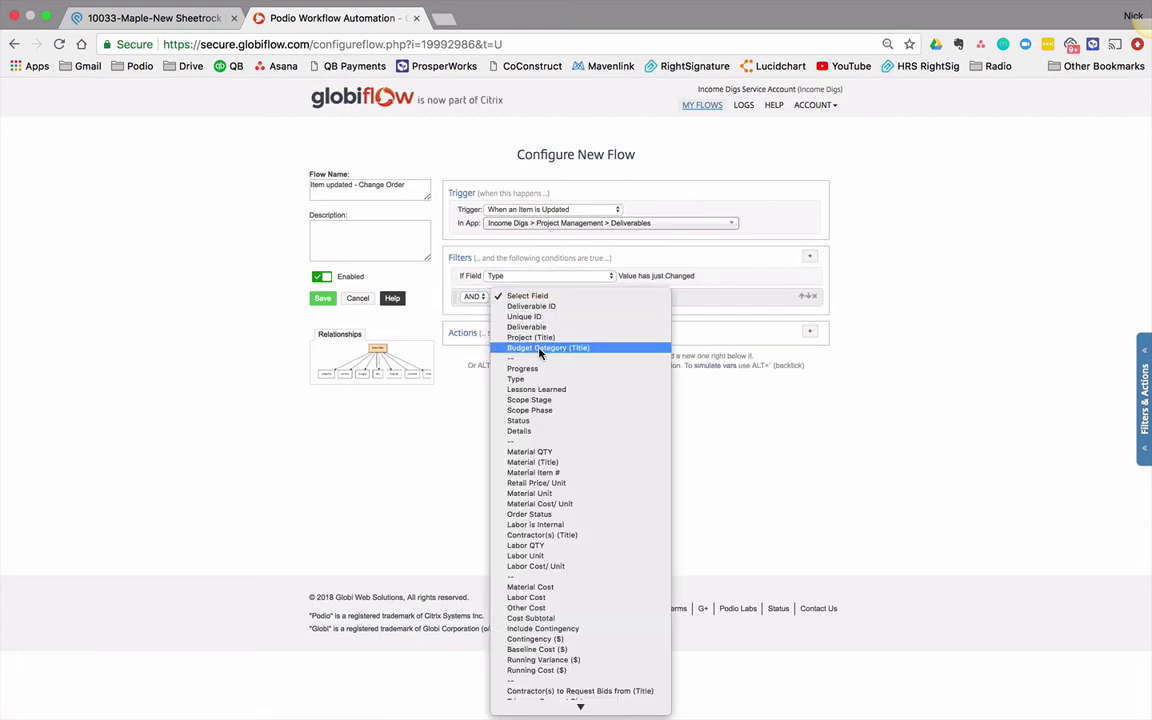
pyautogui.click(530, 379)
pyautogui.click(722, 297)
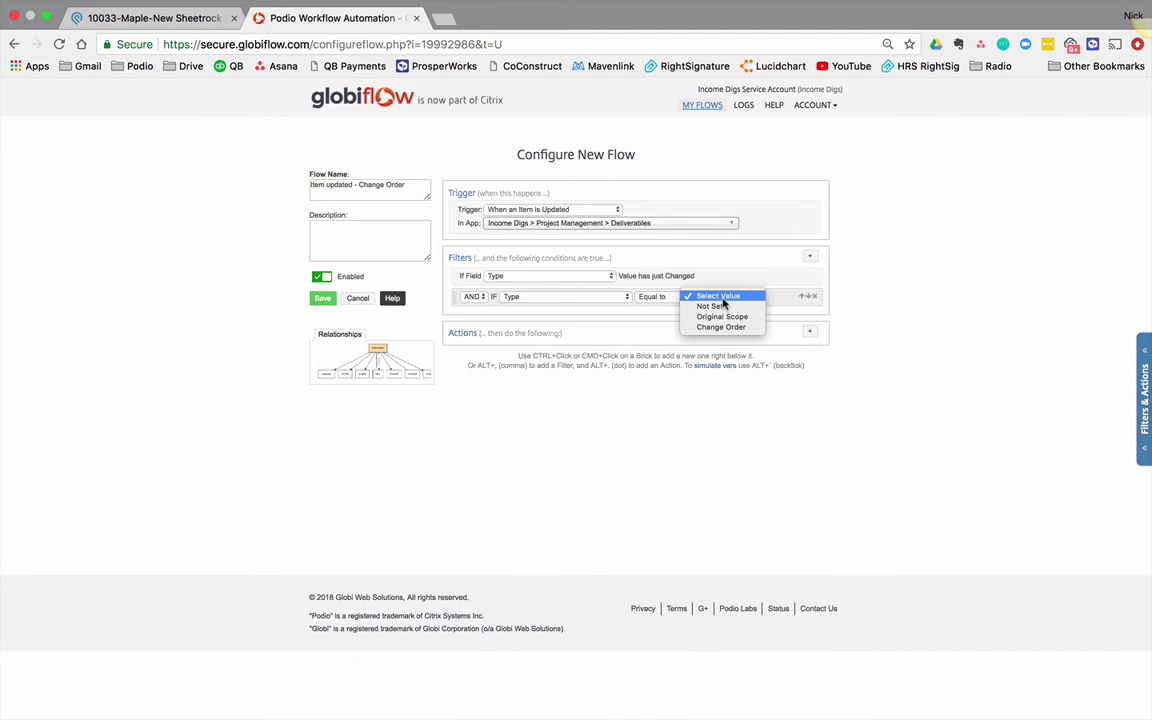
pyautogui.click(720, 328)
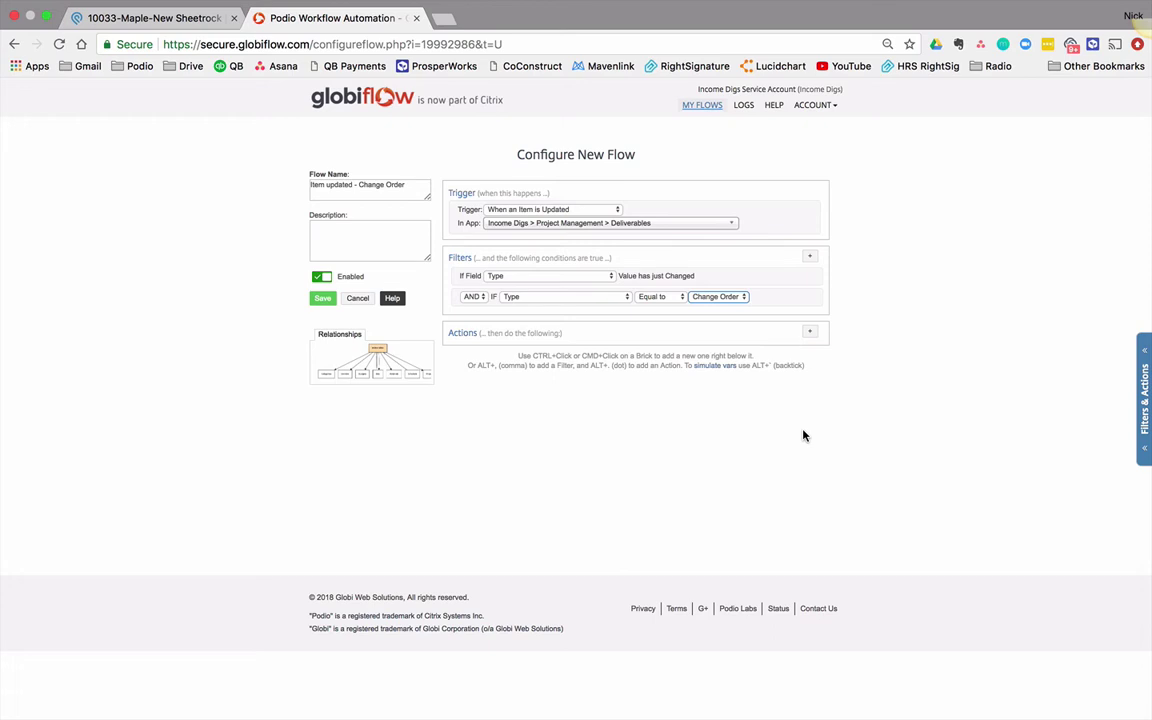
# Step: Add a Search for Item(s) action on Team Roles where Role equals Admin
pyautogui.click(810, 331)
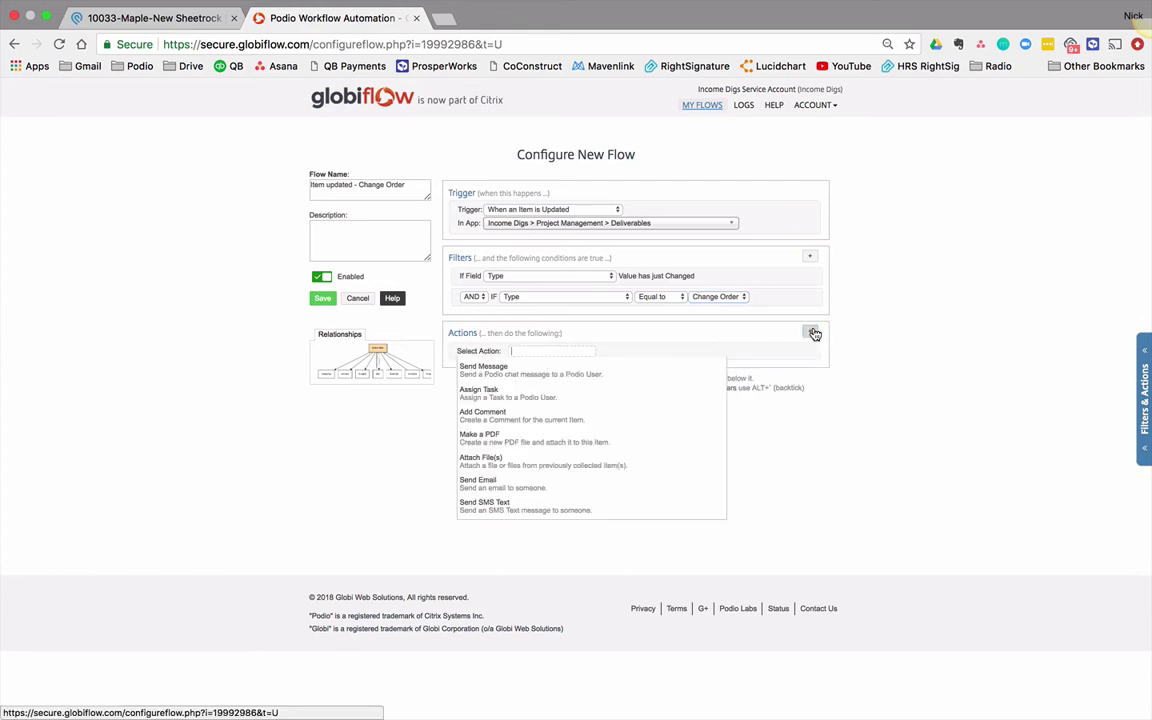
pyautogui.write('searc')
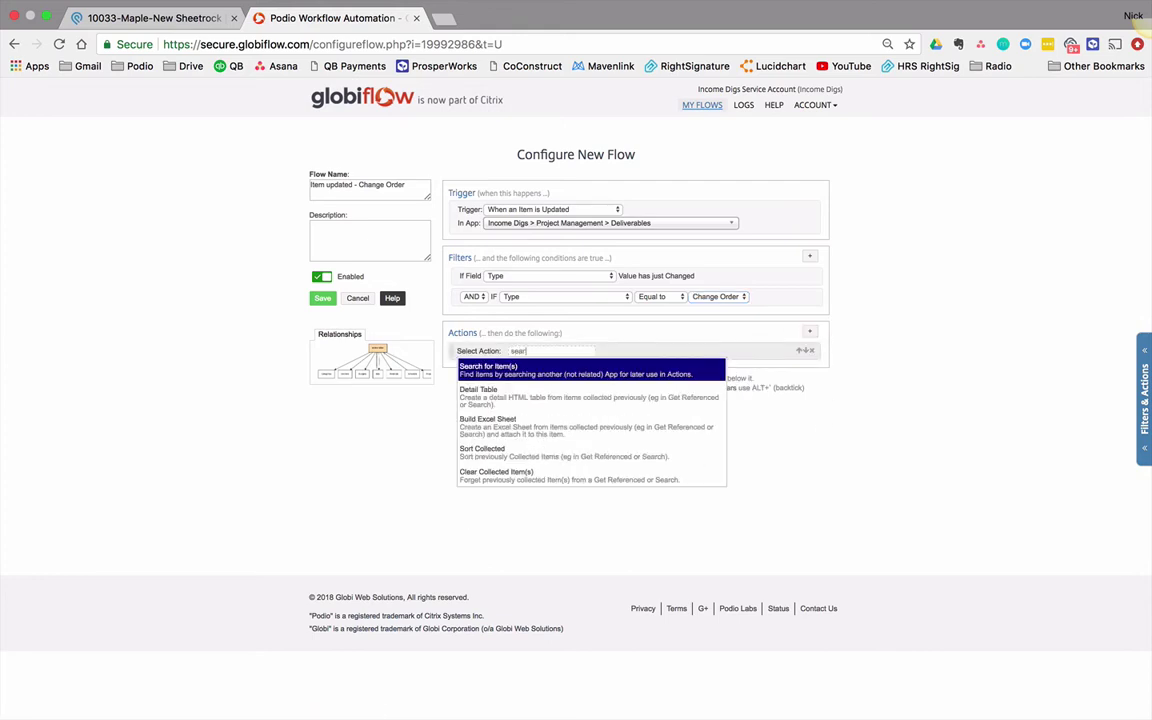
pyautogui.click(556, 372)
pyautogui.click(573, 363)
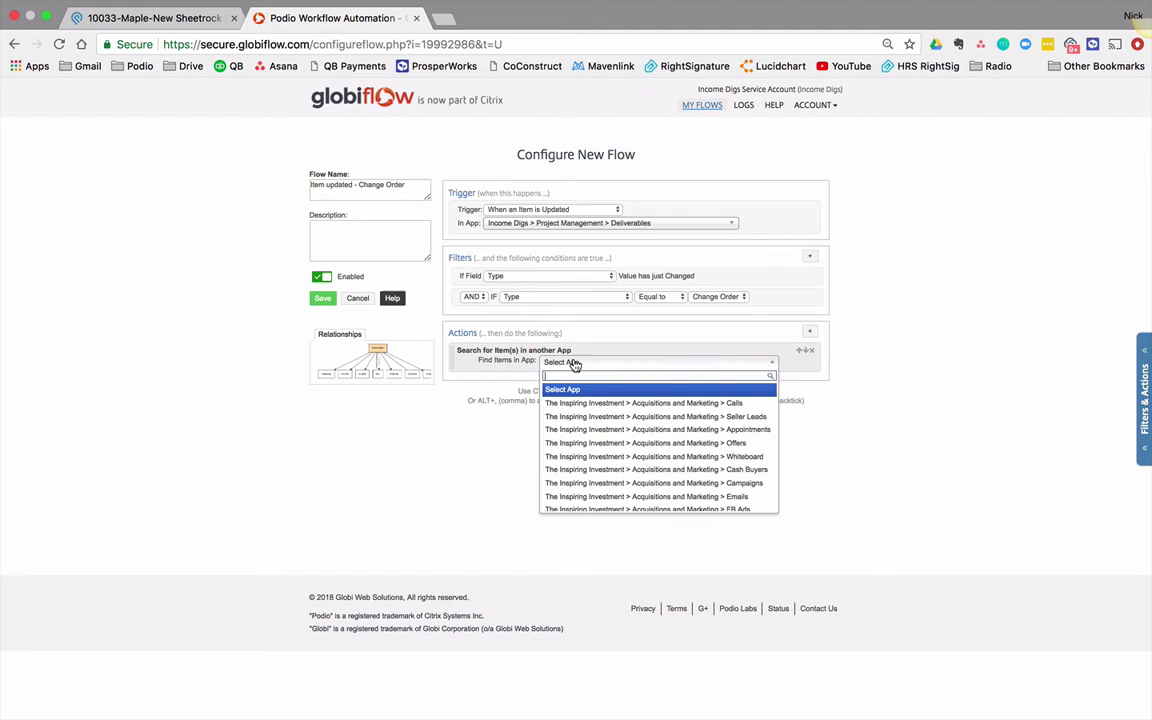
pyautogui.write('team')
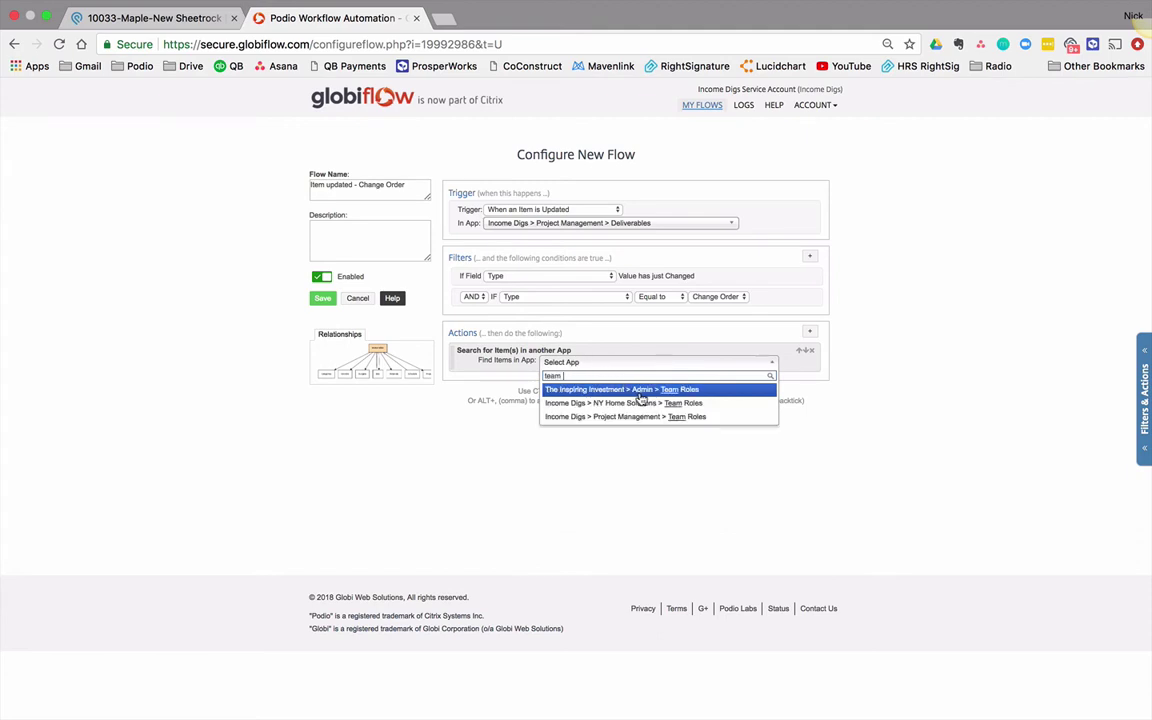
pyautogui.click(655, 417)
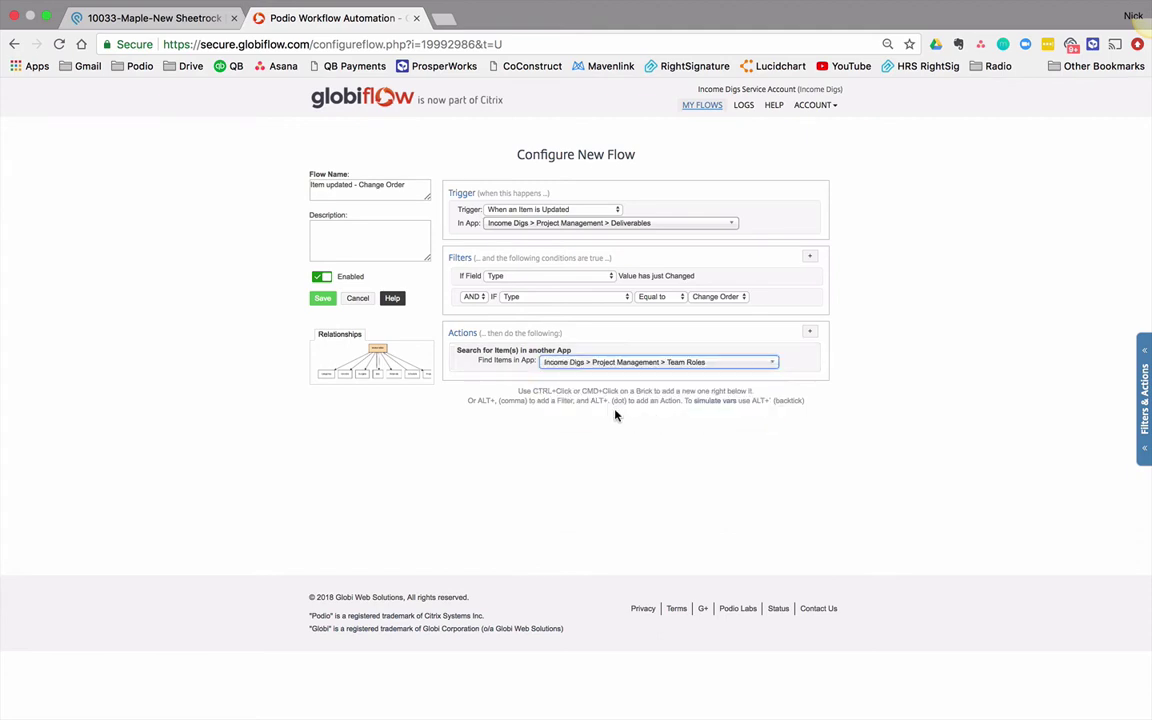
pyautogui.click(585, 374)
pyautogui.click(596, 388)
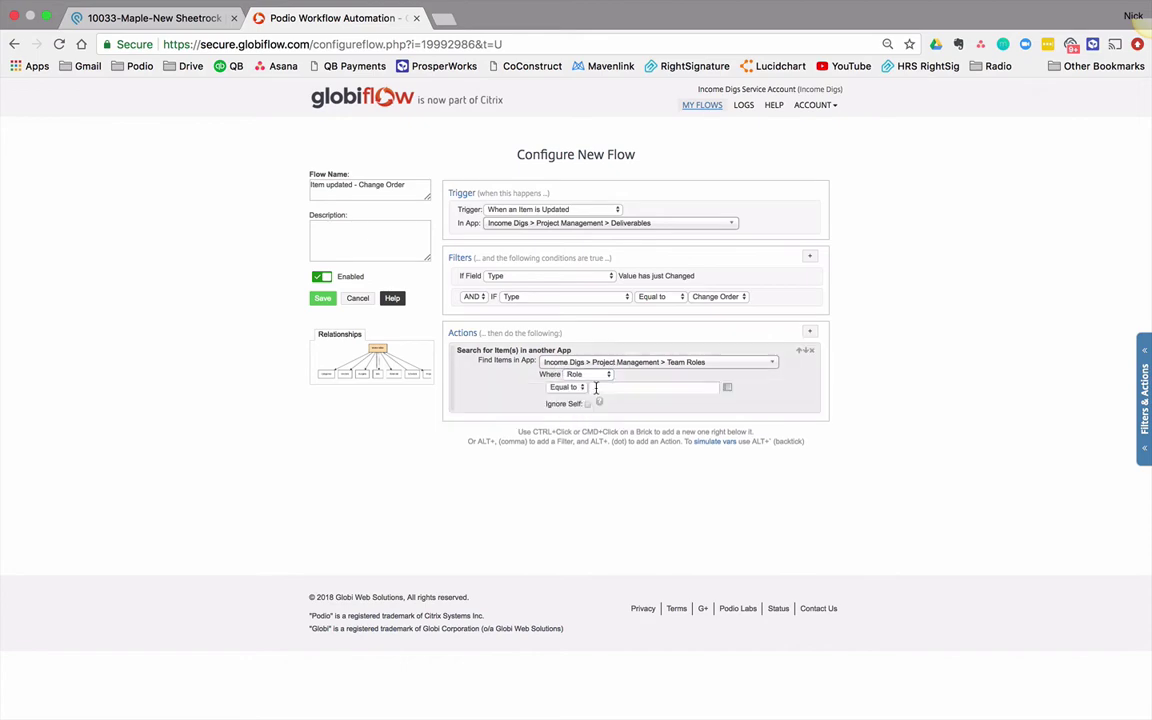
pyautogui.click(140, 17)
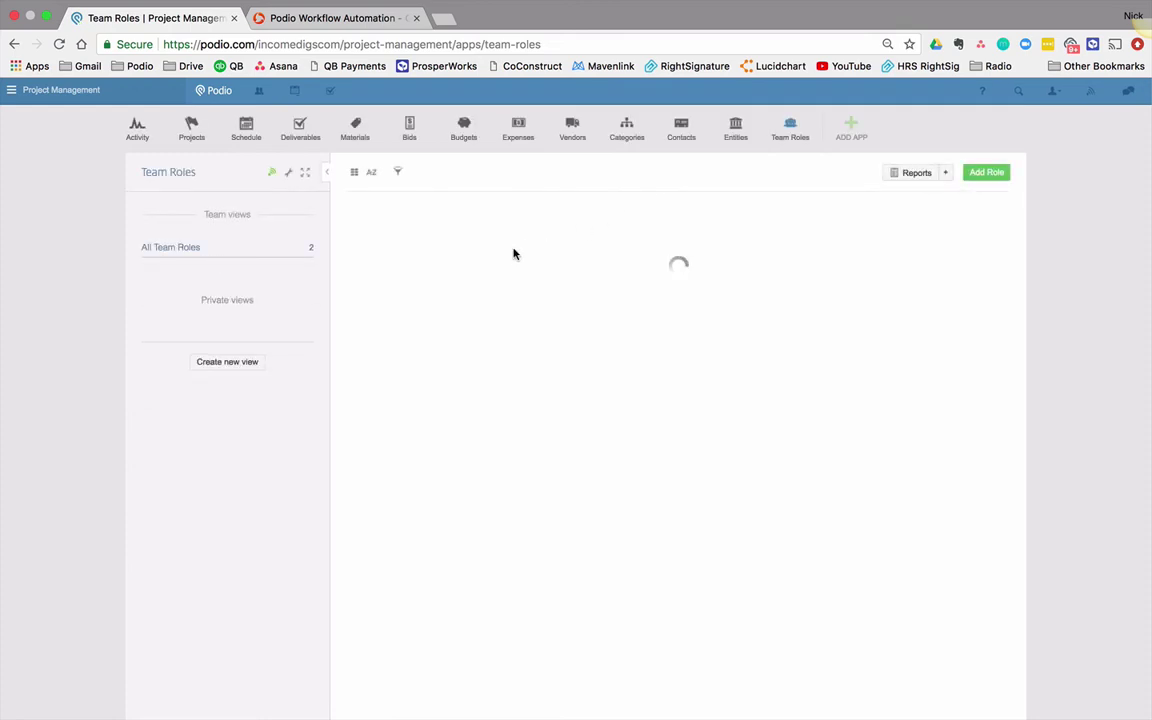
pyautogui.click(383, 12)
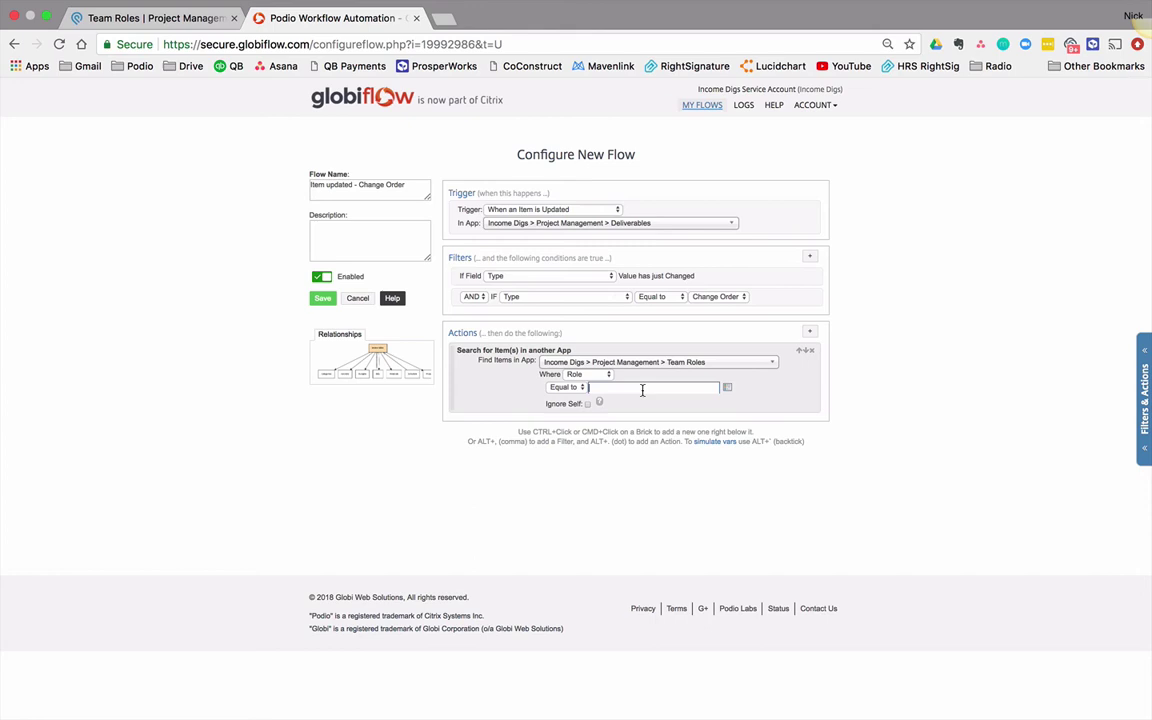
pyautogui.write('Admin')
# Step: Add an Assign Task action to the flow
pyautogui.hotkey('alt', '.')
pyautogui.write('a')
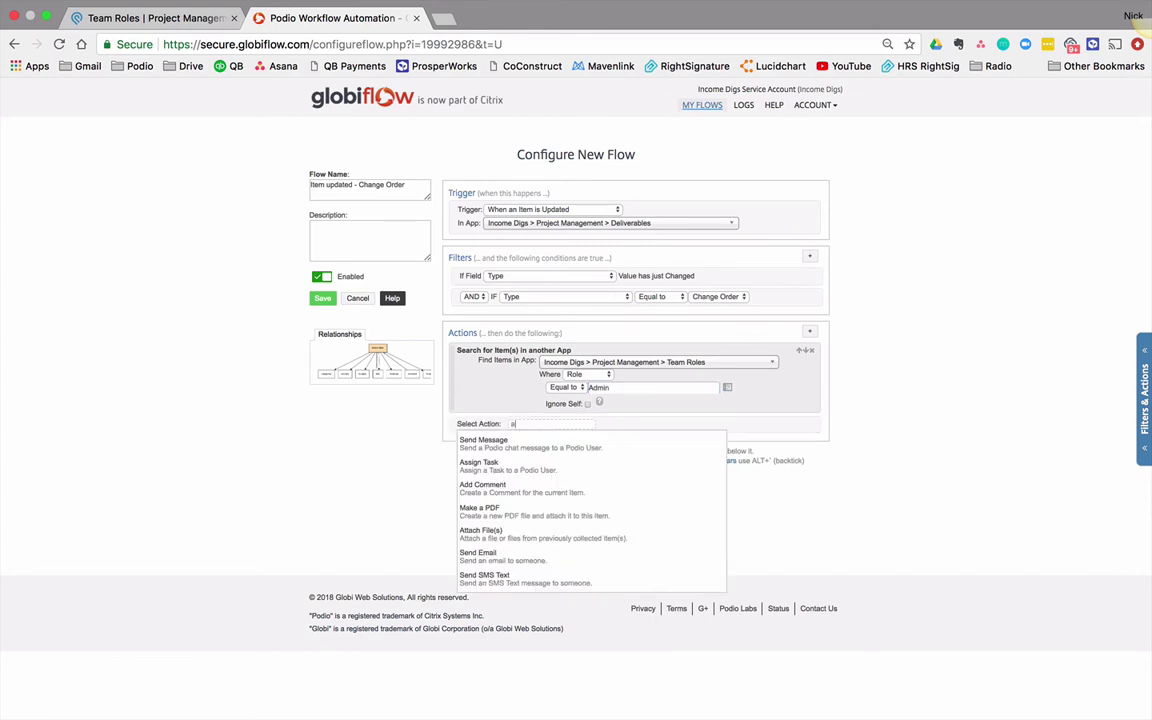
pyautogui.write('s')
pyautogui.press('Return')
# Step: Assign the task to Ref (Role) Team Member(s) titled 'Setup change order form. Send for signature'
pyautogui.click(565, 433)
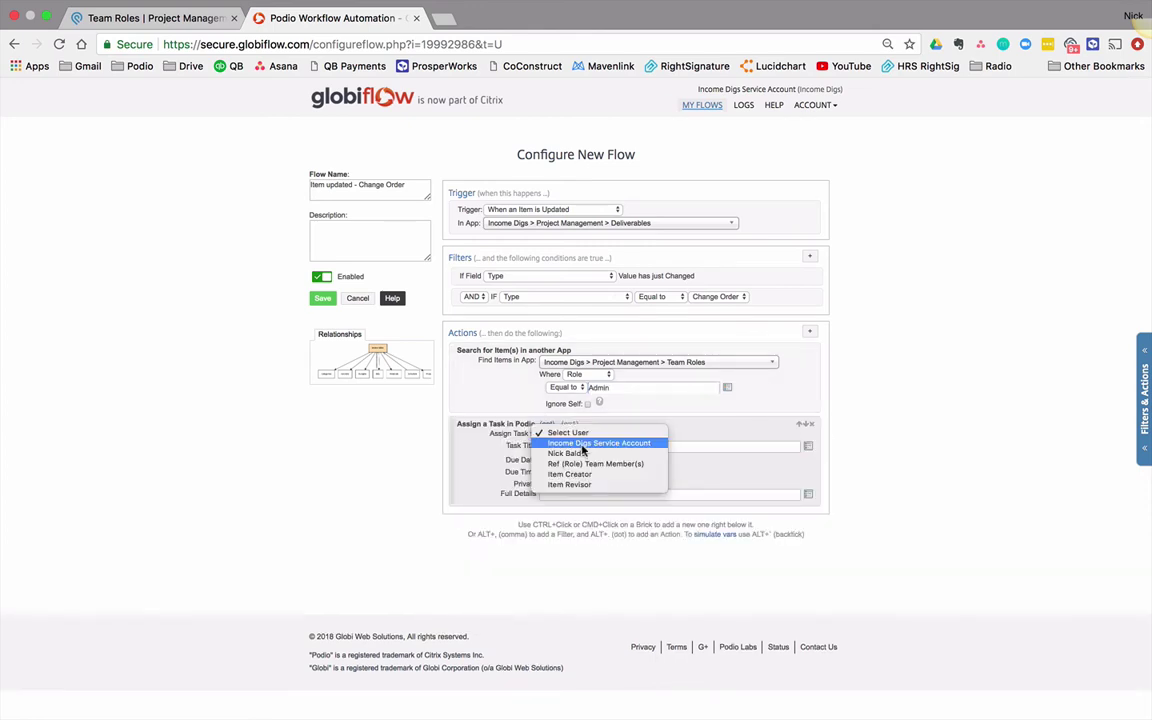
pyautogui.click(590, 466)
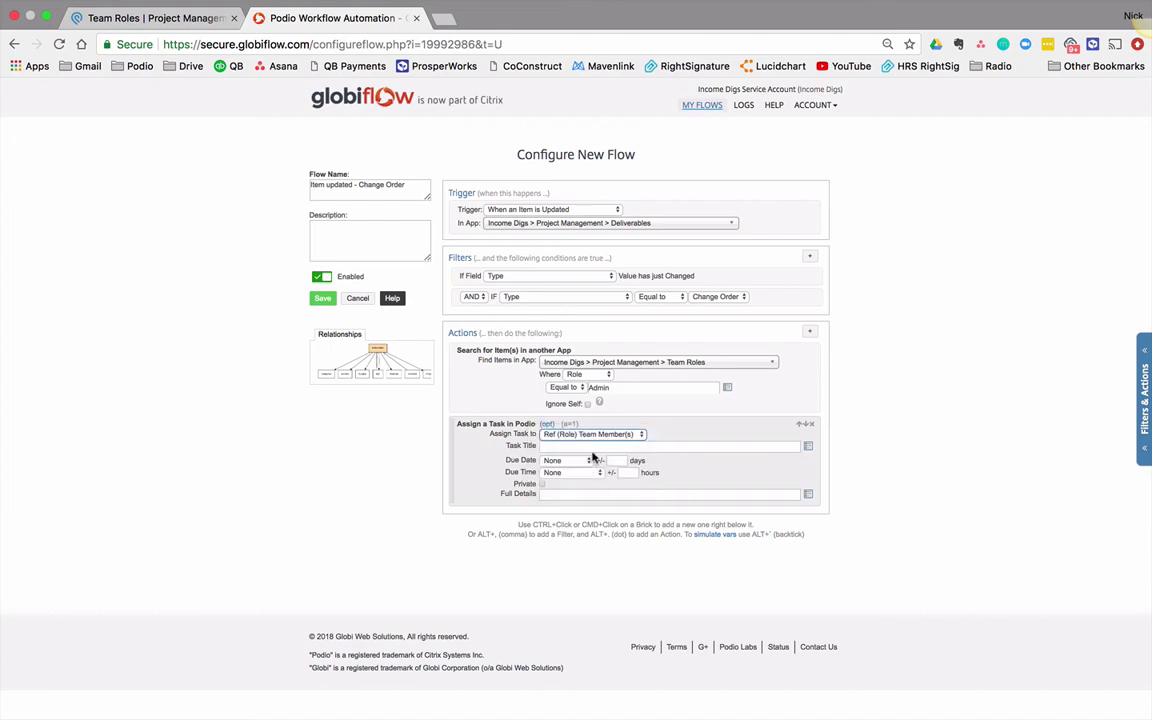
pyautogui.press('Tab')
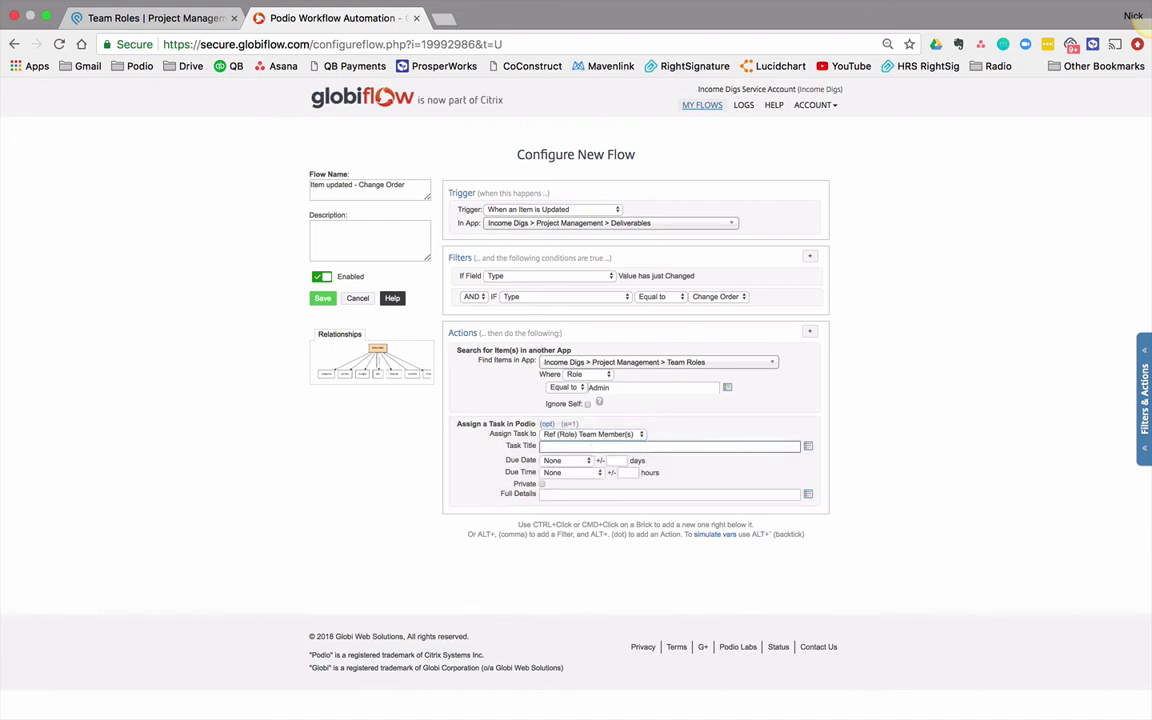
pyautogui.write('Setup change order form. Send for signature')
# Step: Set the task due date to Current Date +1 days with no due time
pyautogui.press('Tab')
pyautogui.press('space')
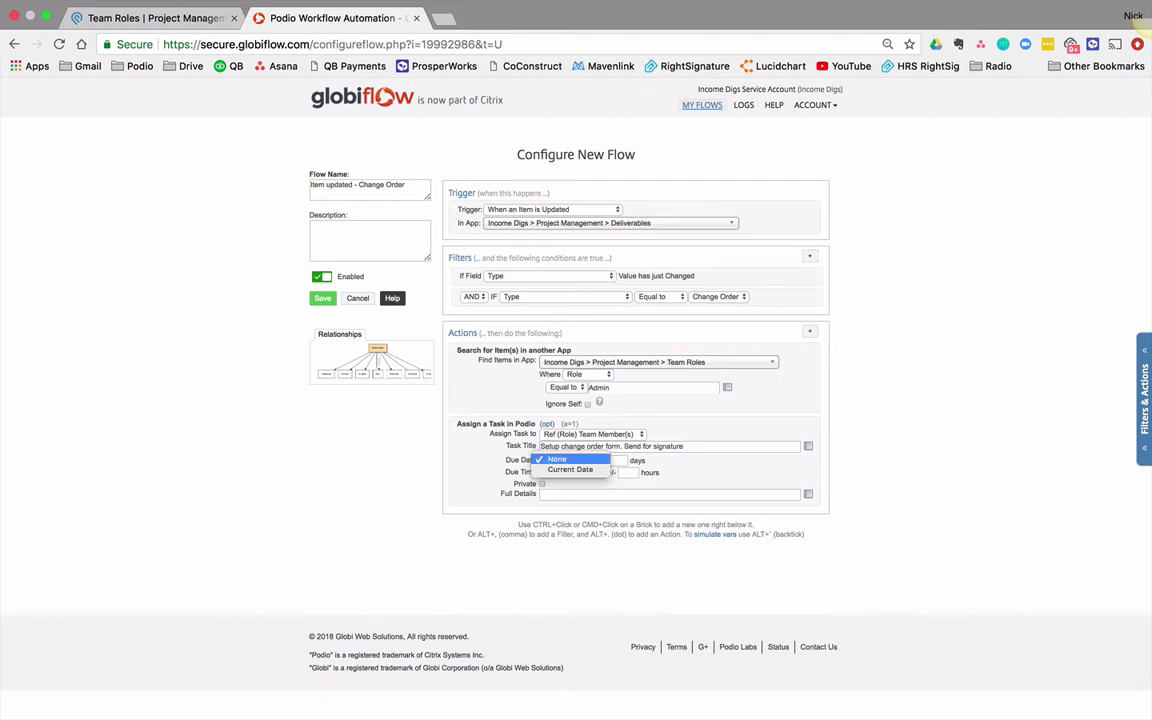
pyautogui.press('Down')
pyautogui.press('Return')
pyautogui.press('Tab')
pyautogui.write('1')
pyautogui.press('Tab')
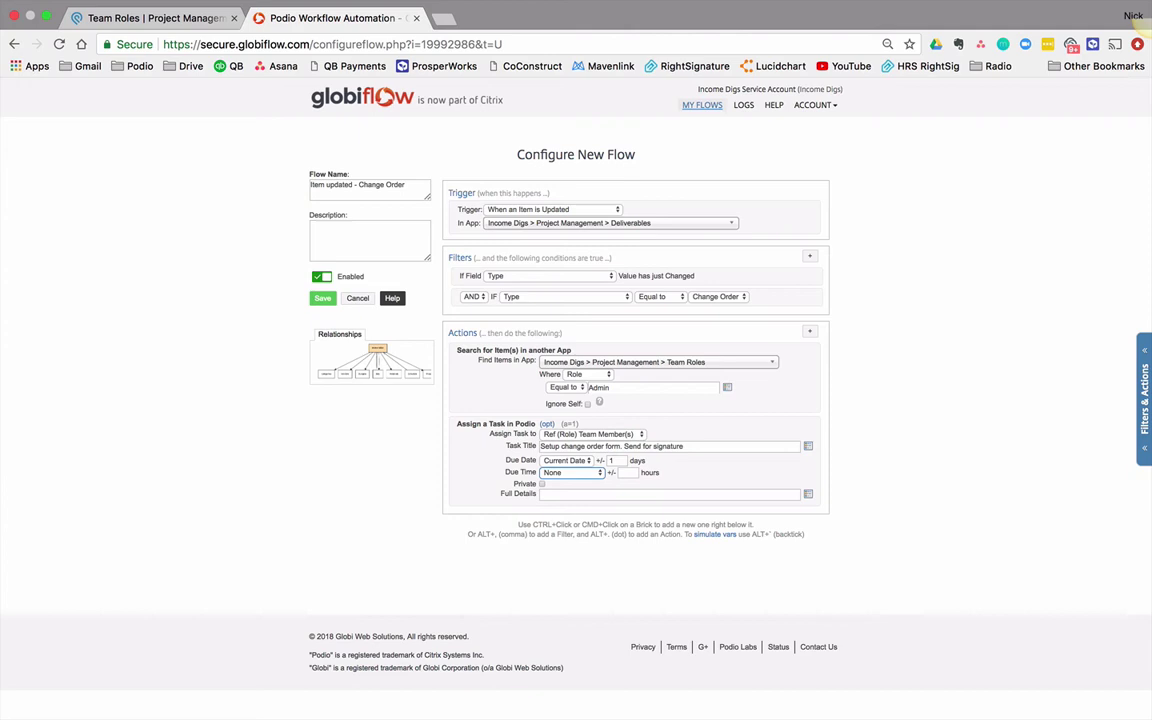
pyautogui.click(670, 494)
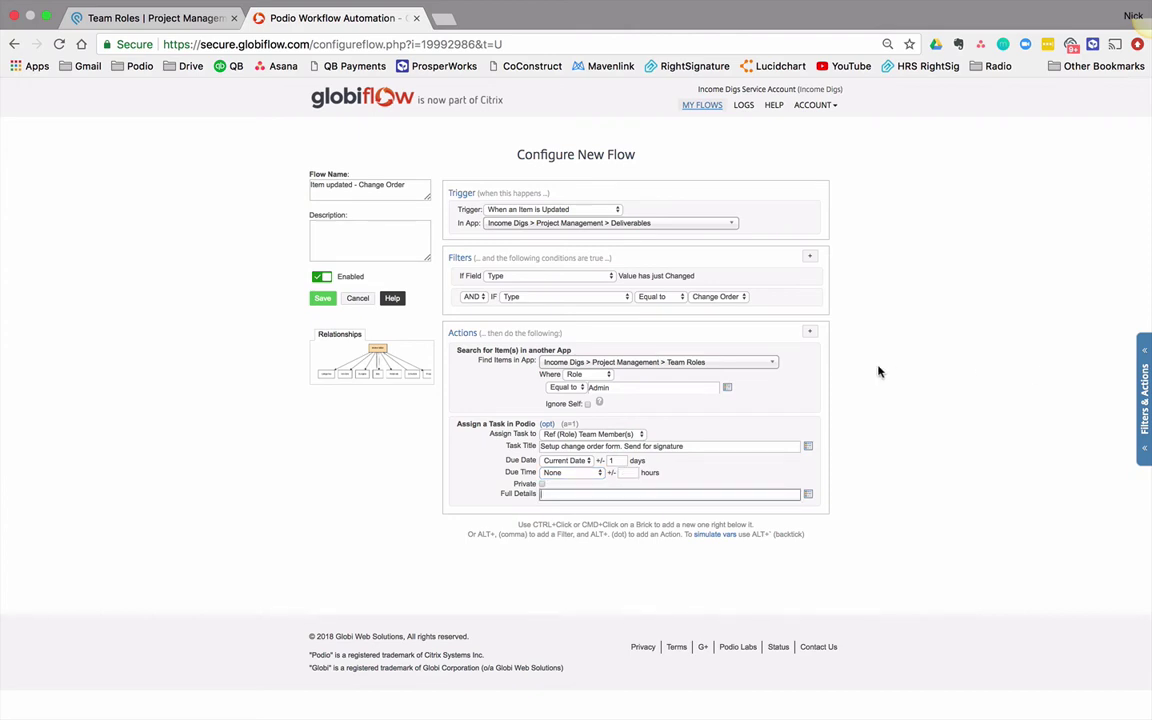
pyautogui.click(1020, 316)
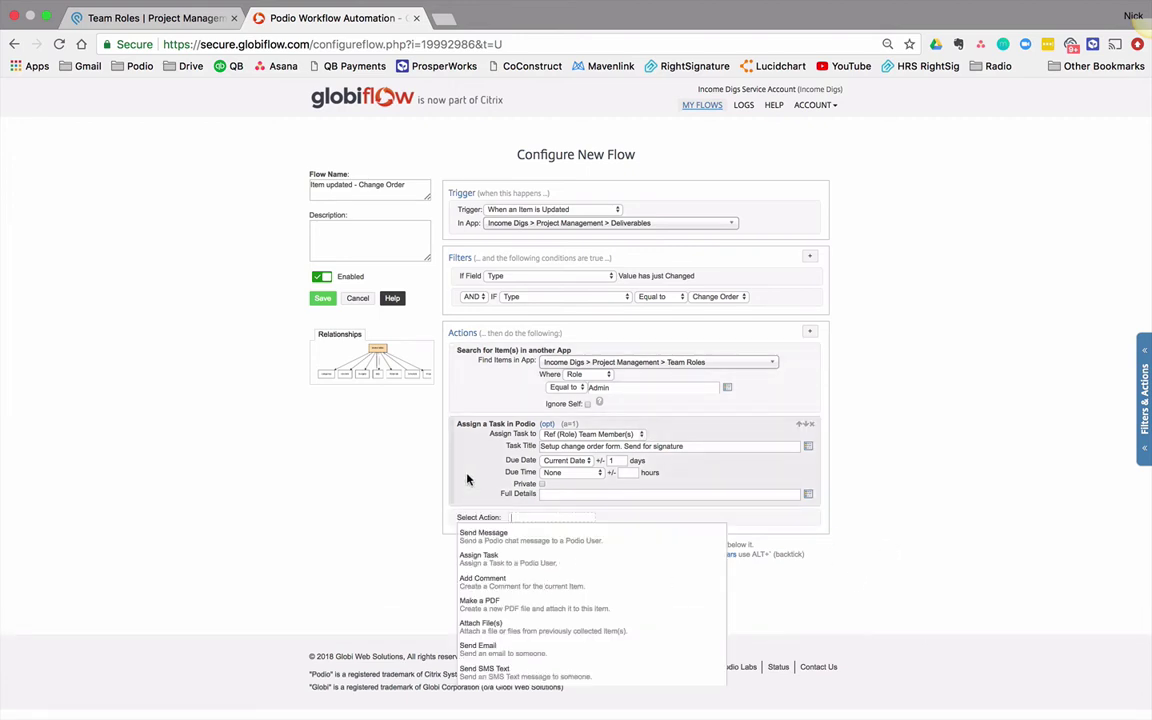
# Step: Add Get Referenced Item(s) from Projects, FORWARD, using the (Deliverable) Project field
pyautogui.write('get ref')
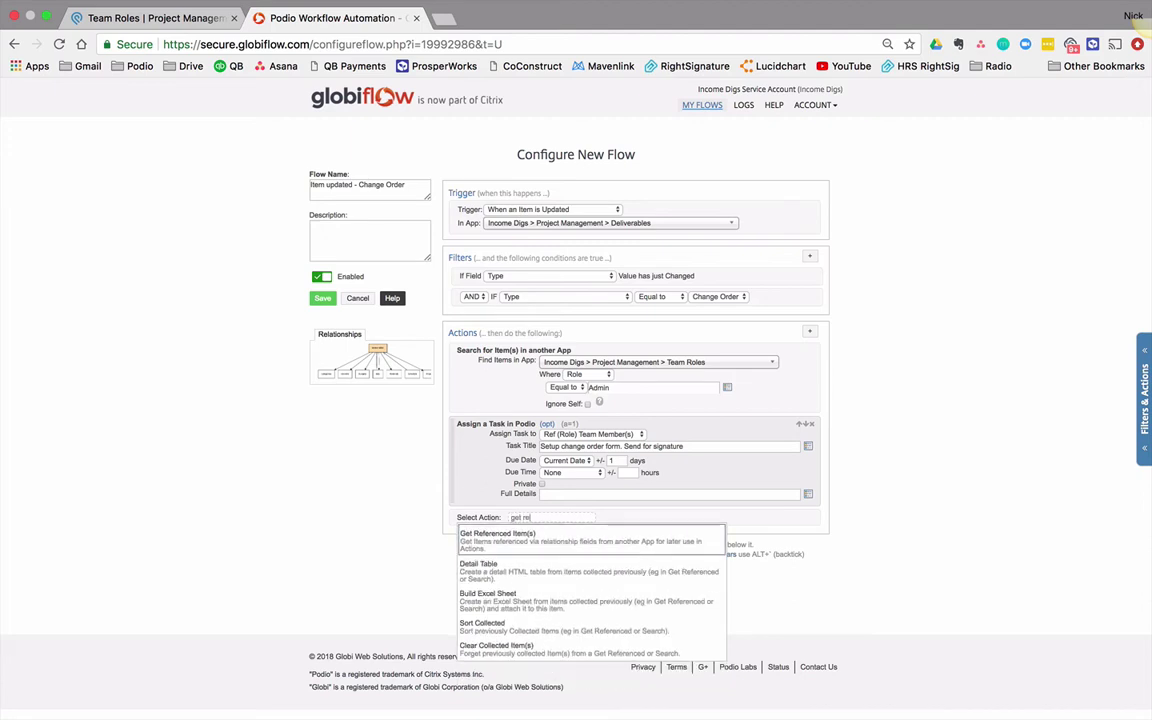
pyautogui.press('Return')
pyautogui.click(627, 527)
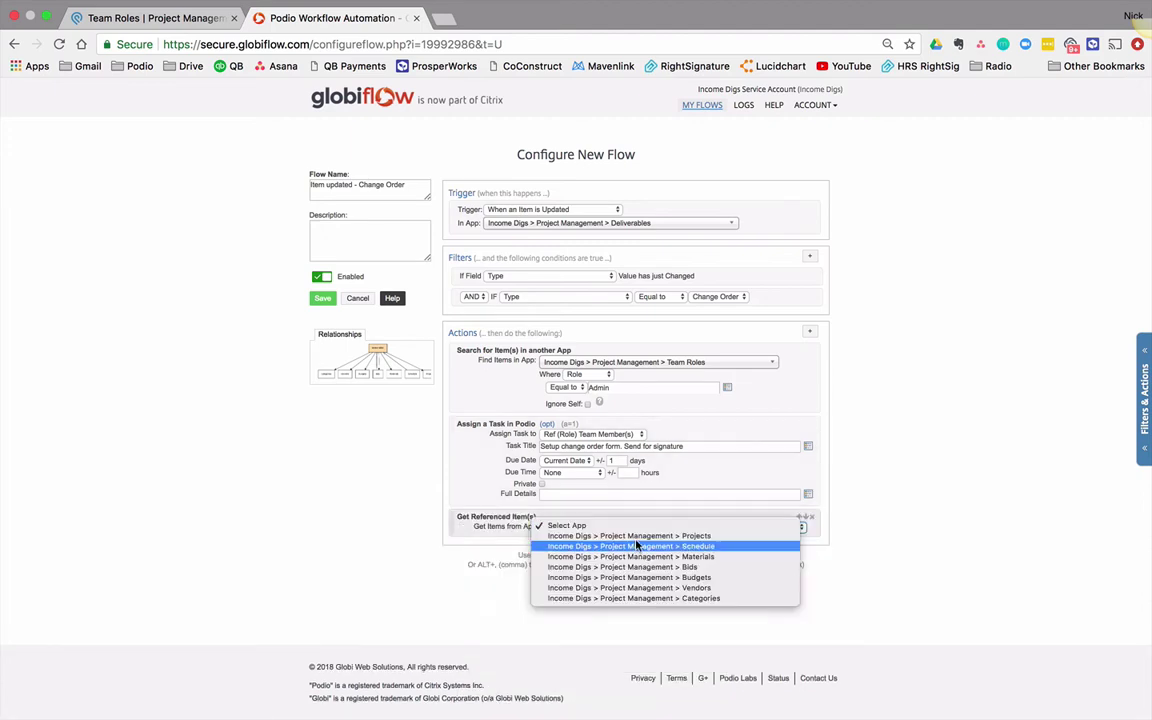
pyautogui.click(637, 538)
pyautogui.click(628, 538)
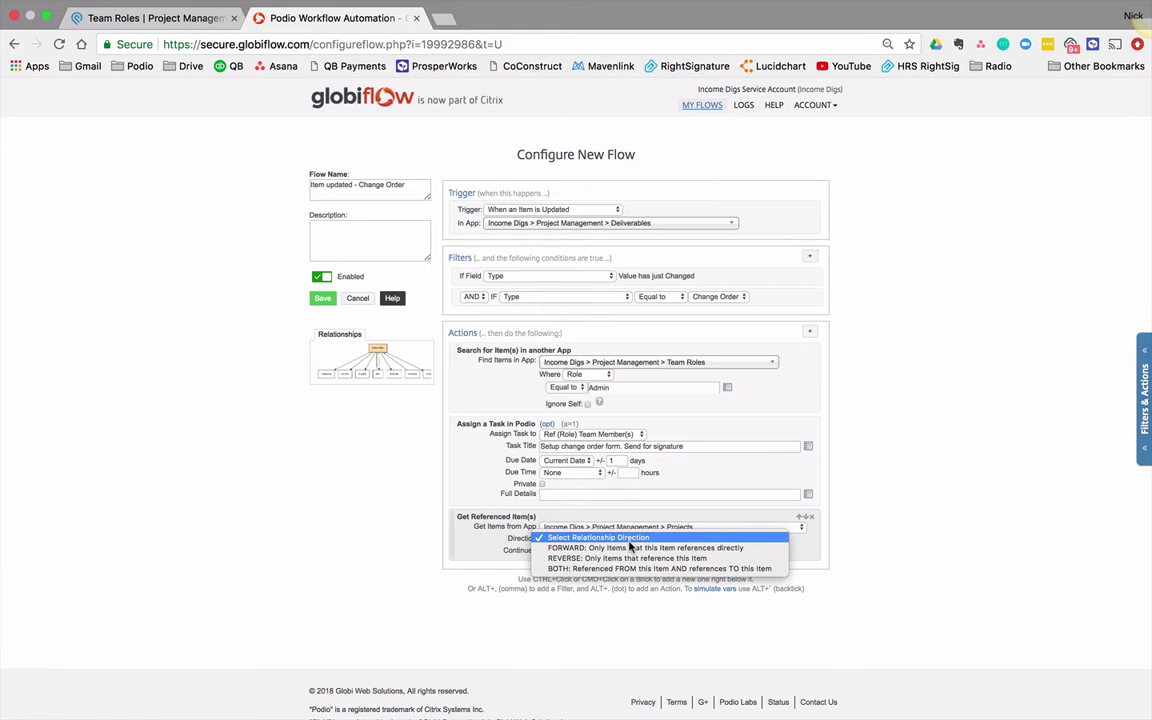
pyautogui.click(626, 548)
pyautogui.click(578, 551)
pyautogui.click(580, 553)
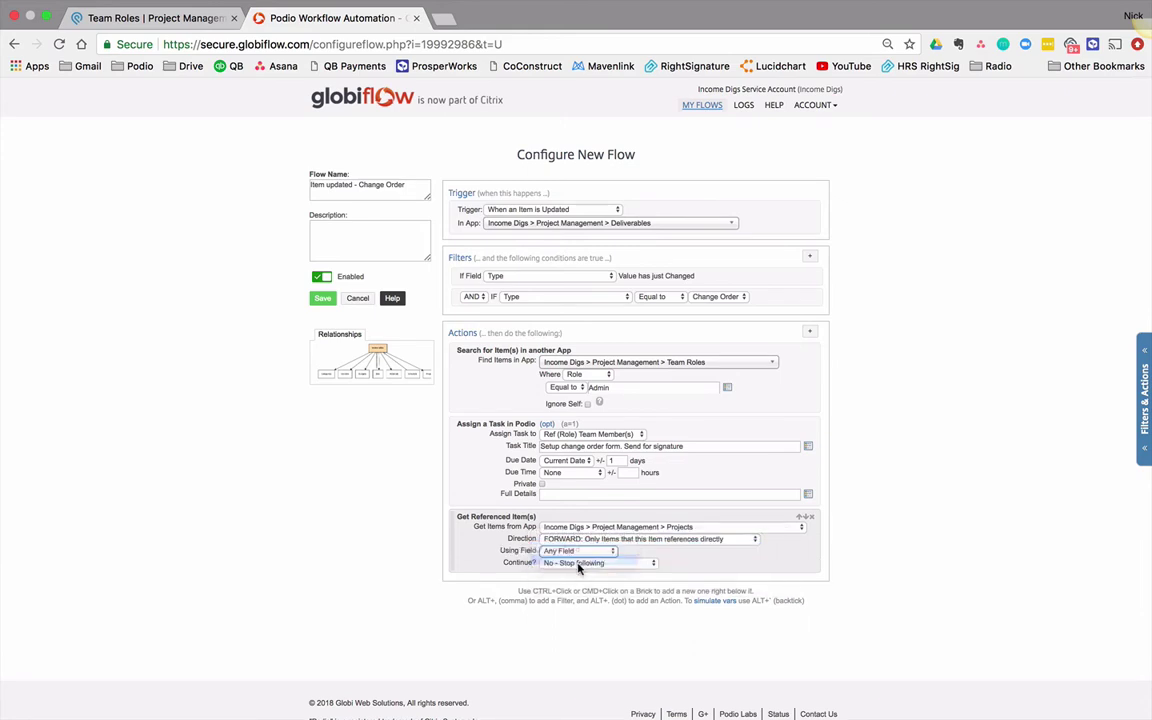
pyautogui.keyDown('super'); pyautogui.click(473, 551); pyautogui.keyUp('super')
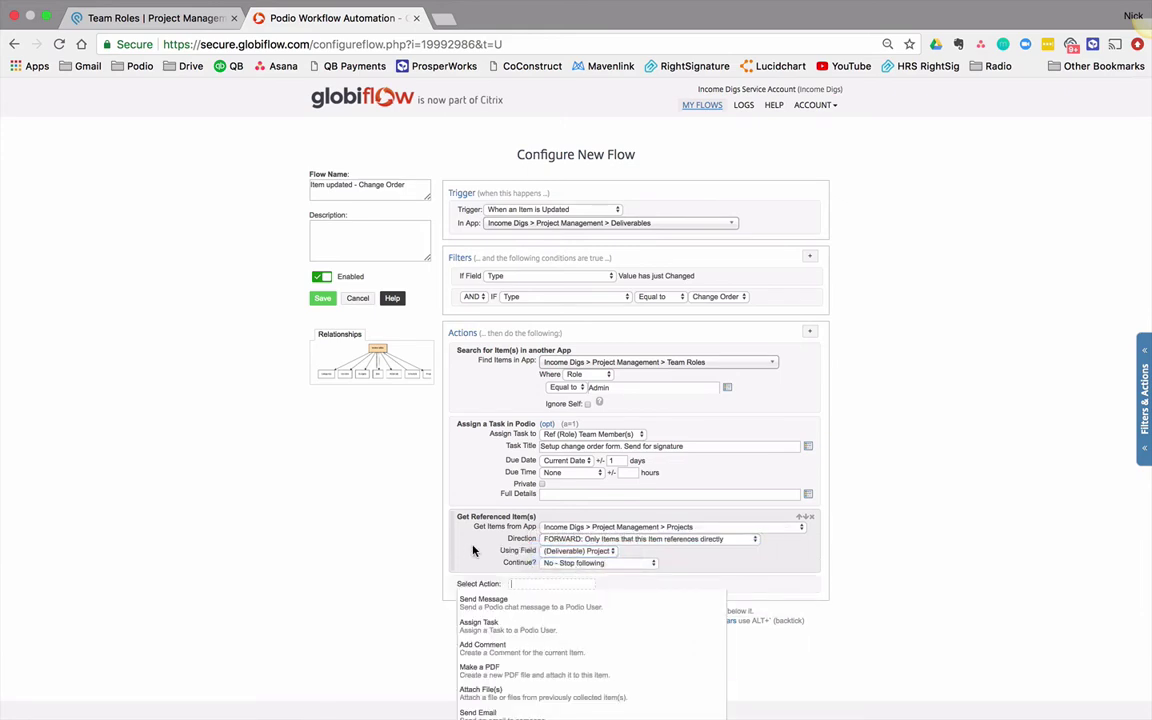
pyautogui.write('comm')
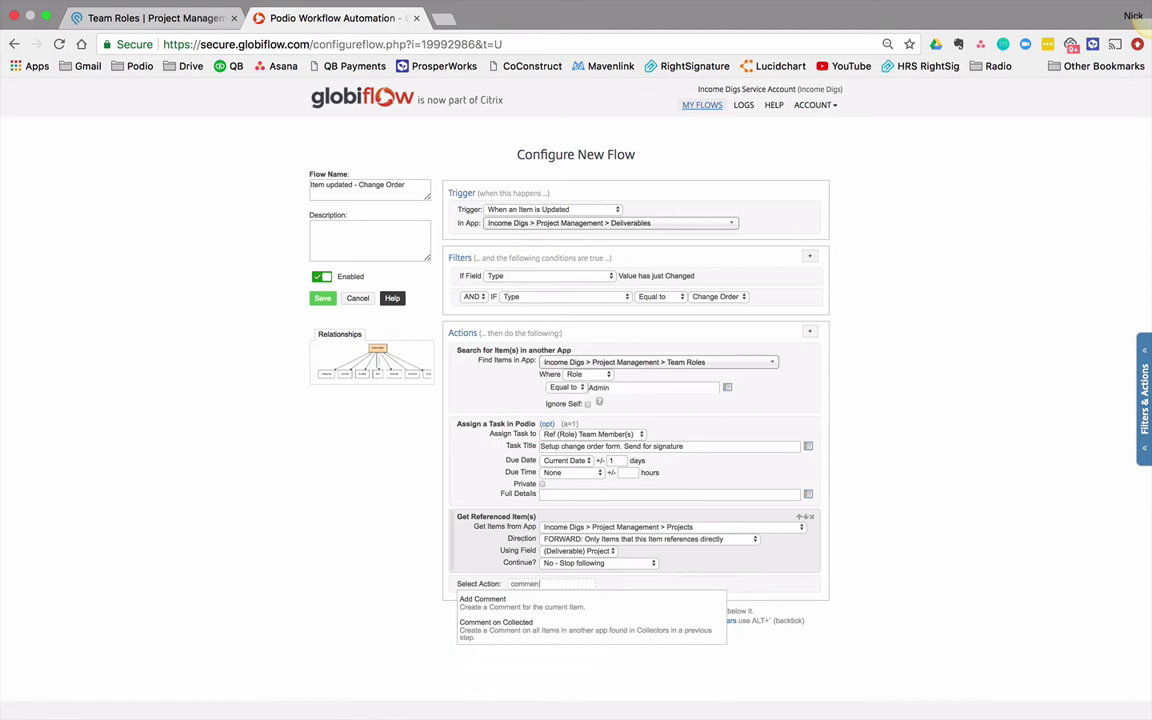
pyautogui.write('en')
pyautogui.press('Return')
pyautogui.scroll(-1, 590, 508)
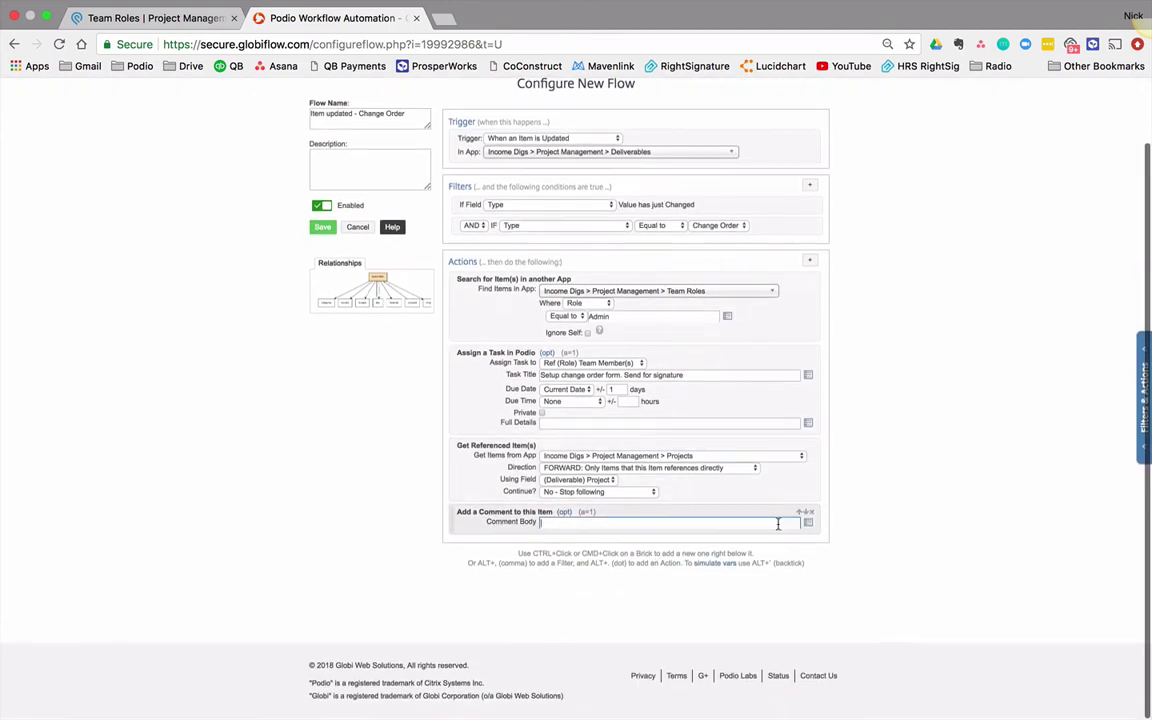
pyautogui.click(808, 521)
pyautogui.write('@')
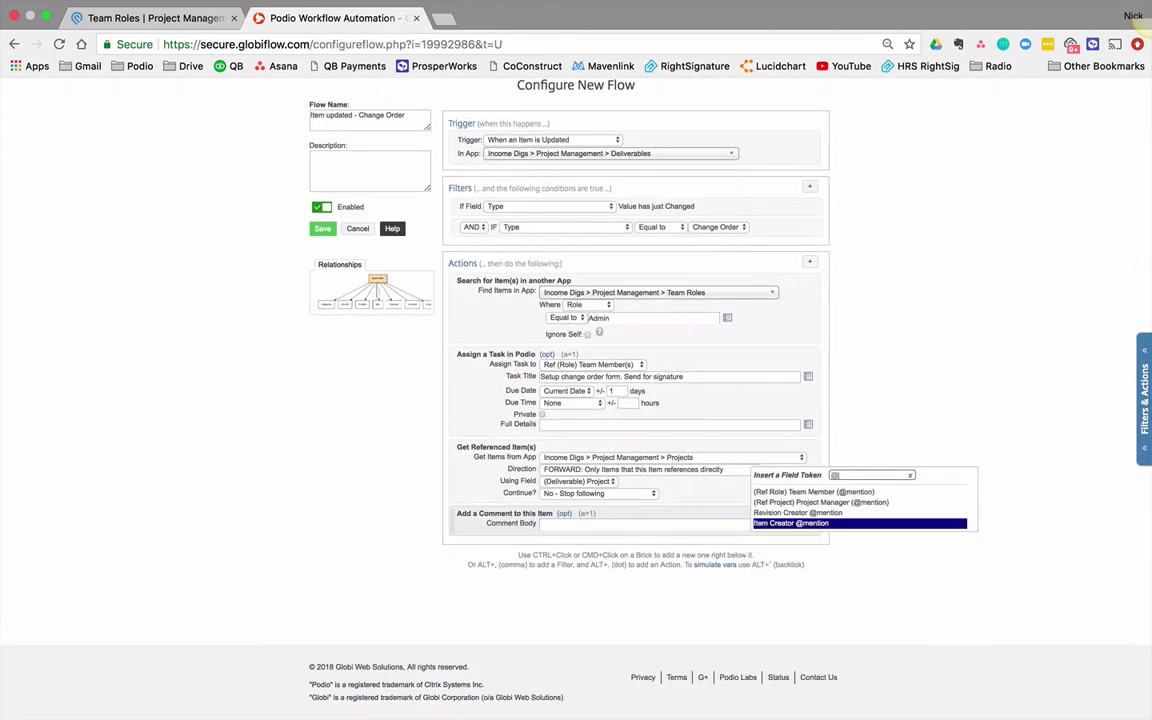
pyautogui.click(848, 503)
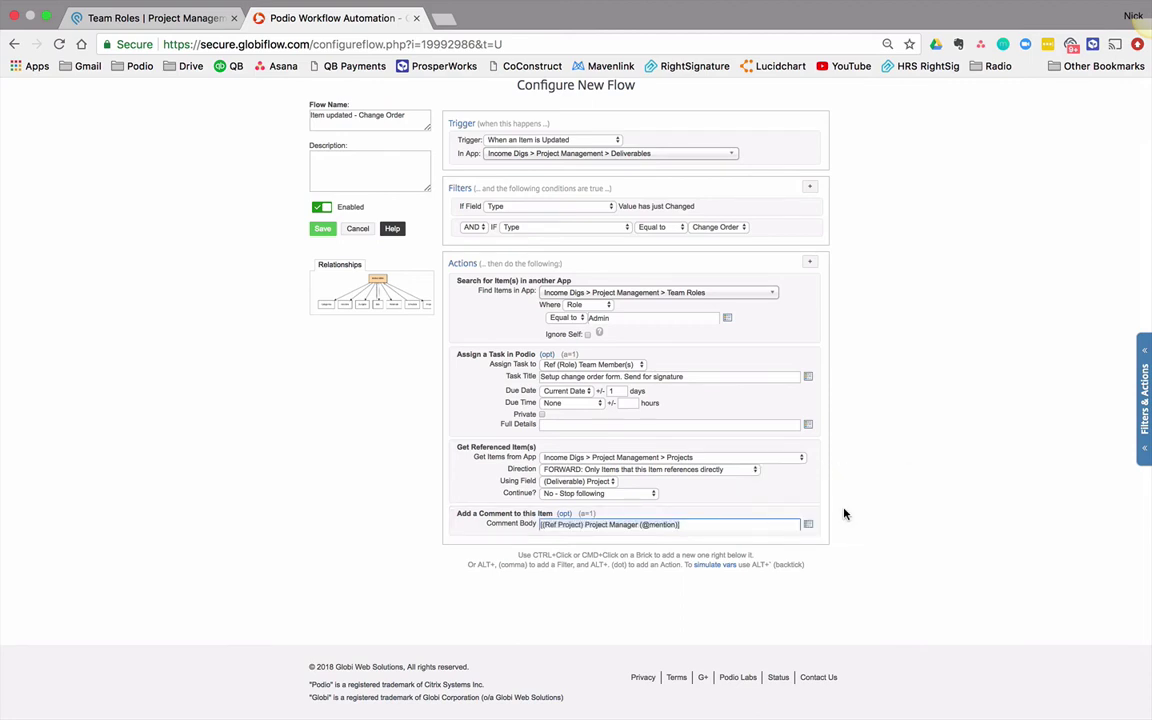
pyautogui.write('Note this new change order!')
# Step: Add a silent Update This Deliverable action setting Status to Work in Progress
pyautogui.keyDown('super'); pyautogui.click(471, 525); pyautogui.keyUp('super')
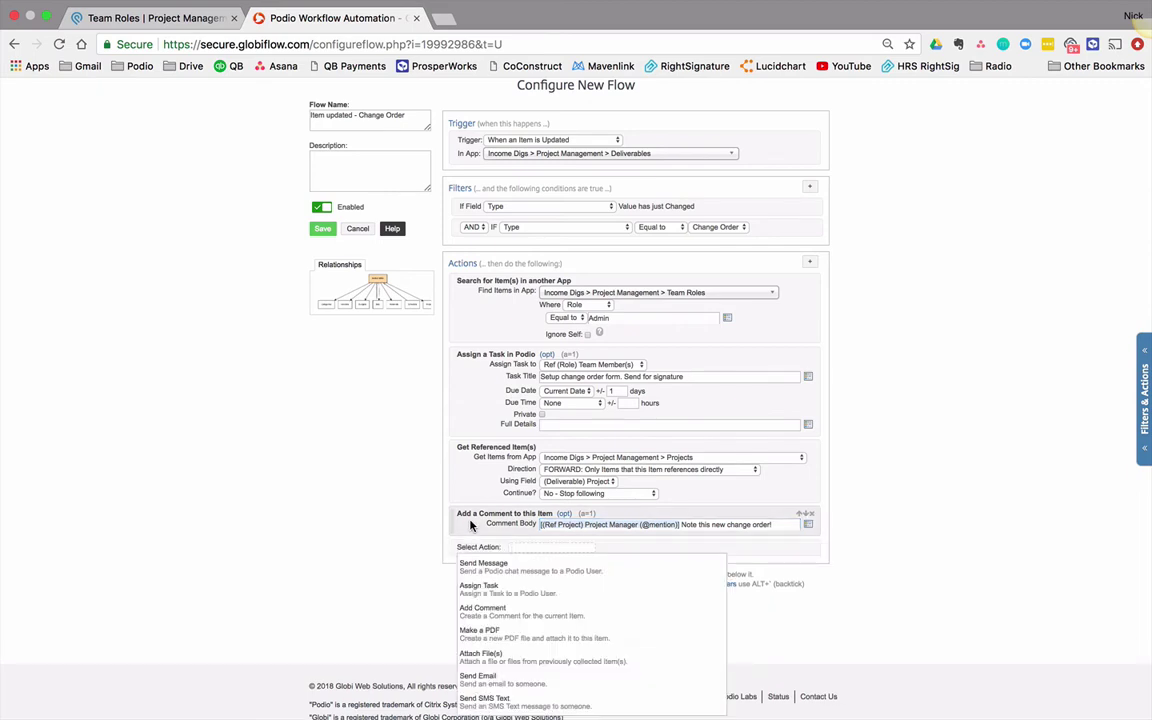
pyautogui.write('update')
pyautogui.press('Return')
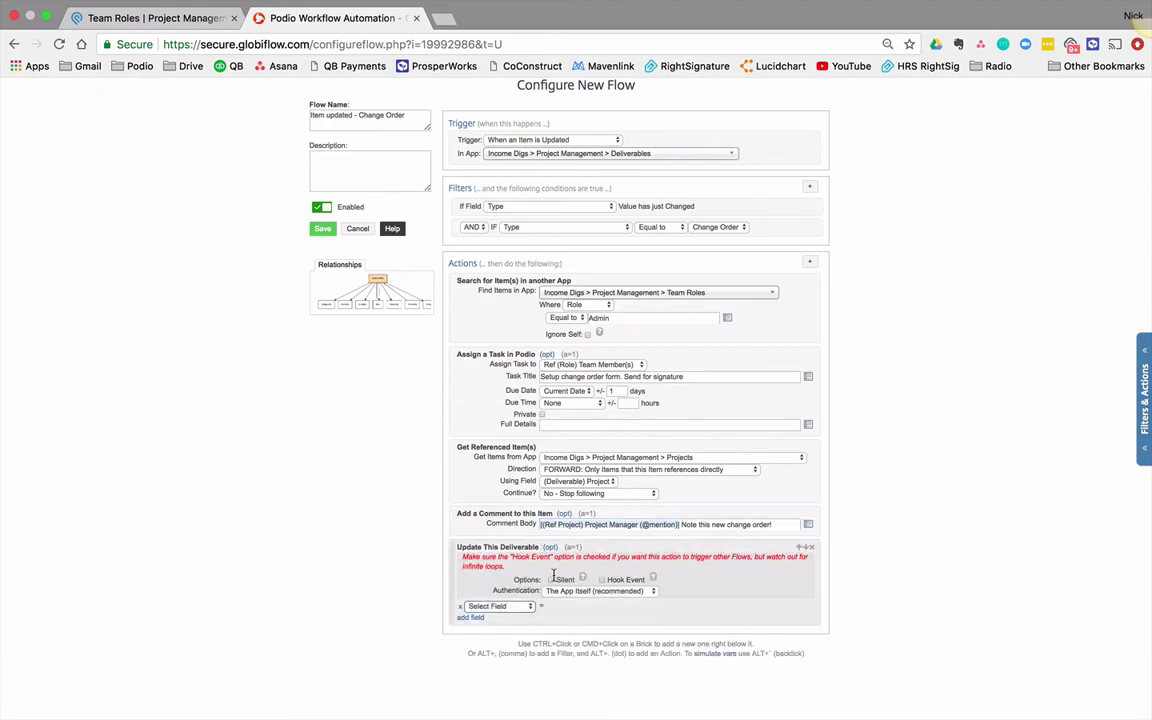
pyautogui.click(553, 578)
pyautogui.scroll(-2, 498, 525)
pyautogui.click(503, 518)
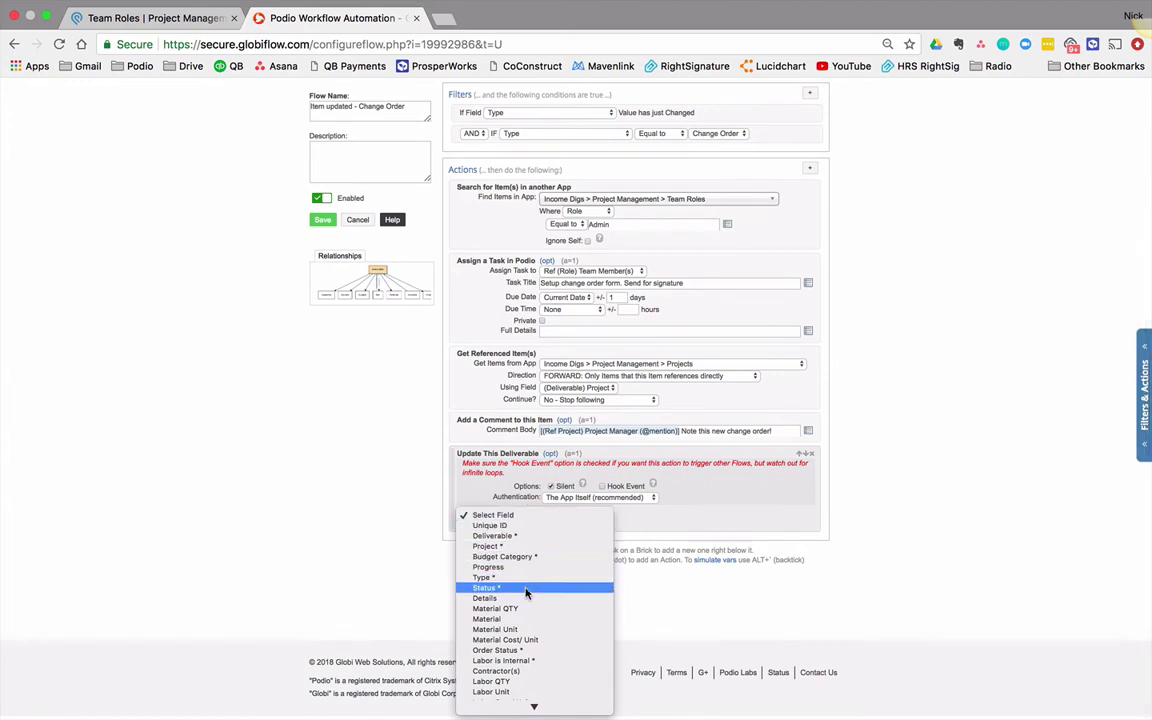
pyautogui.scroll(-5, 545, 600)
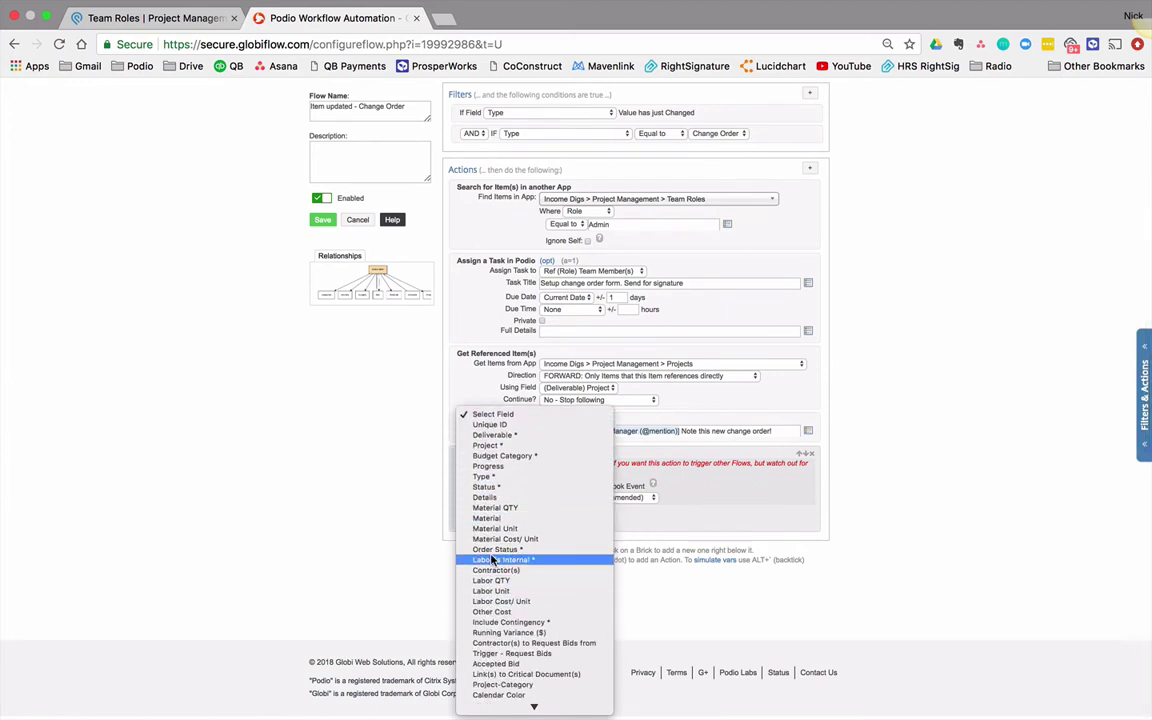
pyautogui.click(500, 487)
pyautogui.click(600, 512)
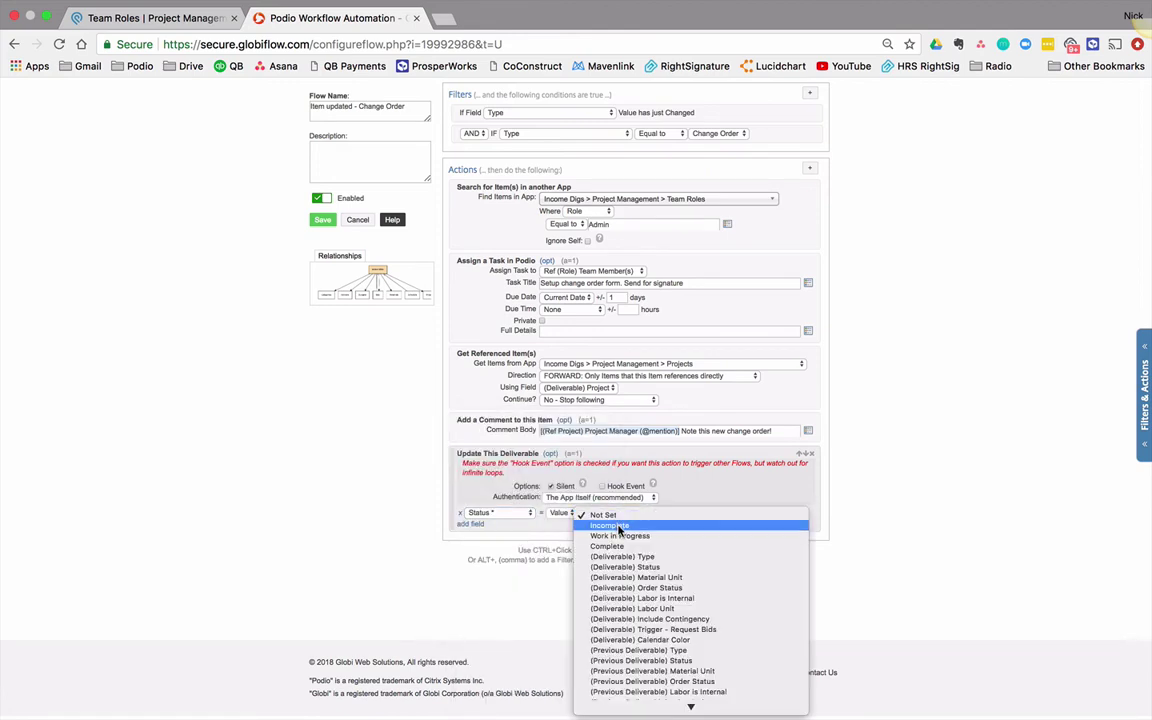
pyautogui.click(620, 536)
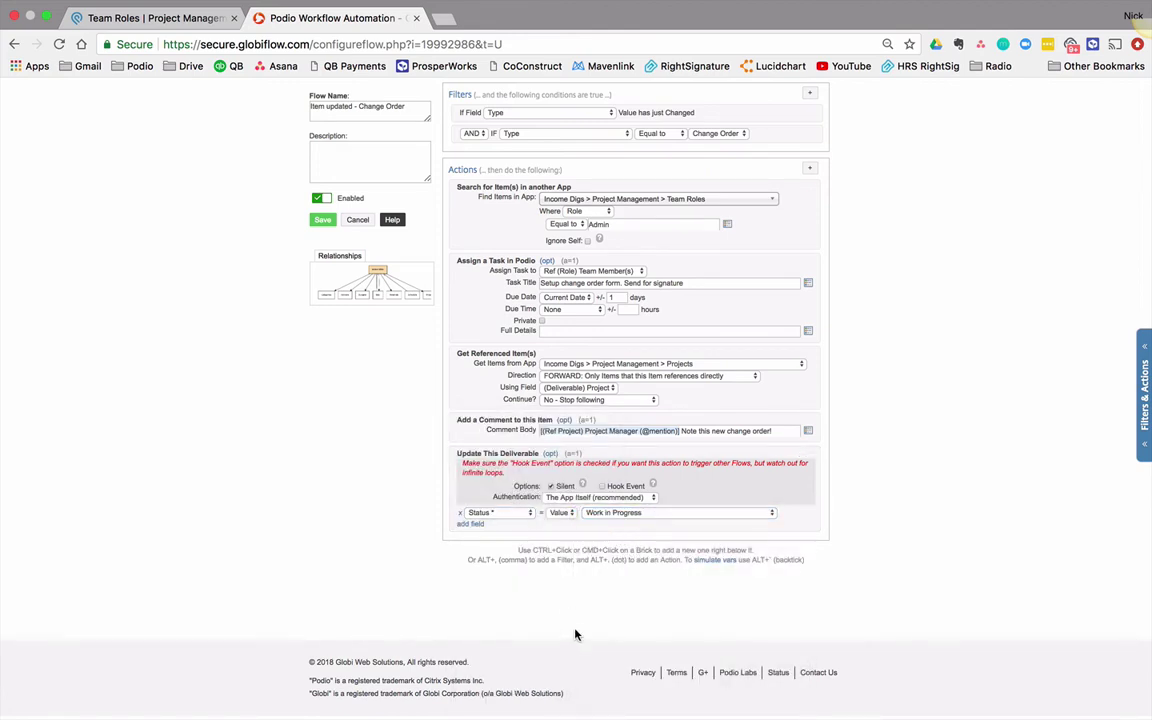
pyautogui.scroll(3, 650, 541)
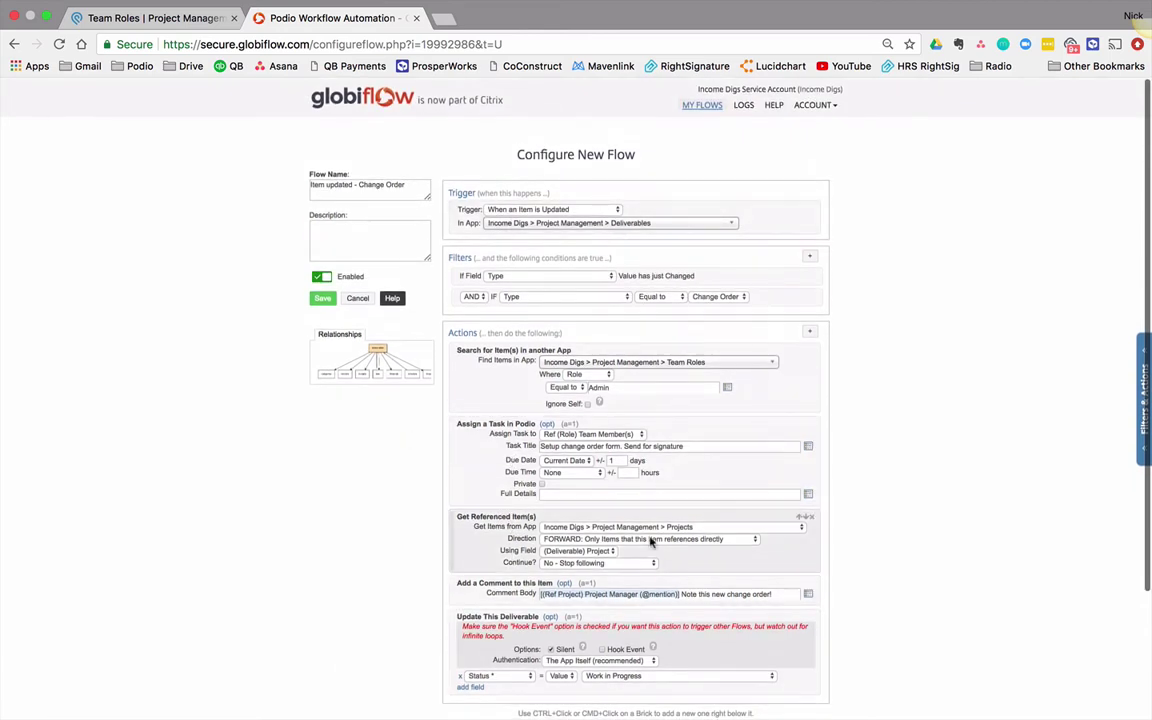
# Step: Save the flow and open the Deliverables app in Podio
pyautogui.click(323, 299)
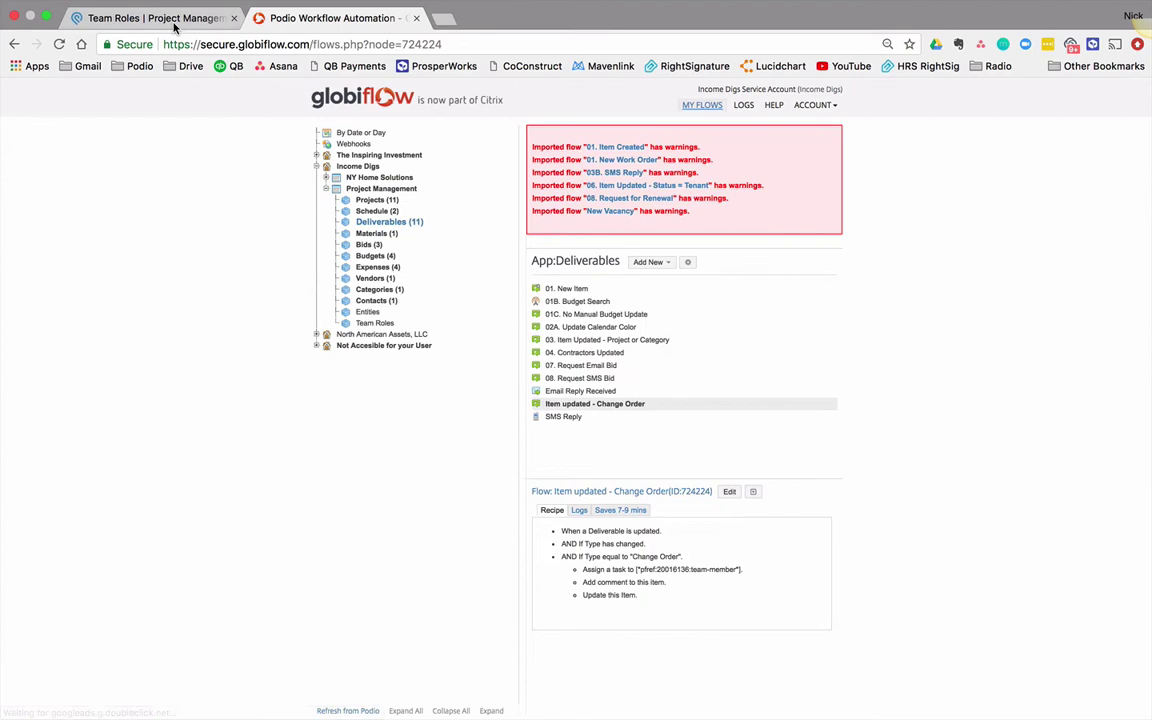
pyautogui.click(173, 24)
pyautogui.click(299, 133)
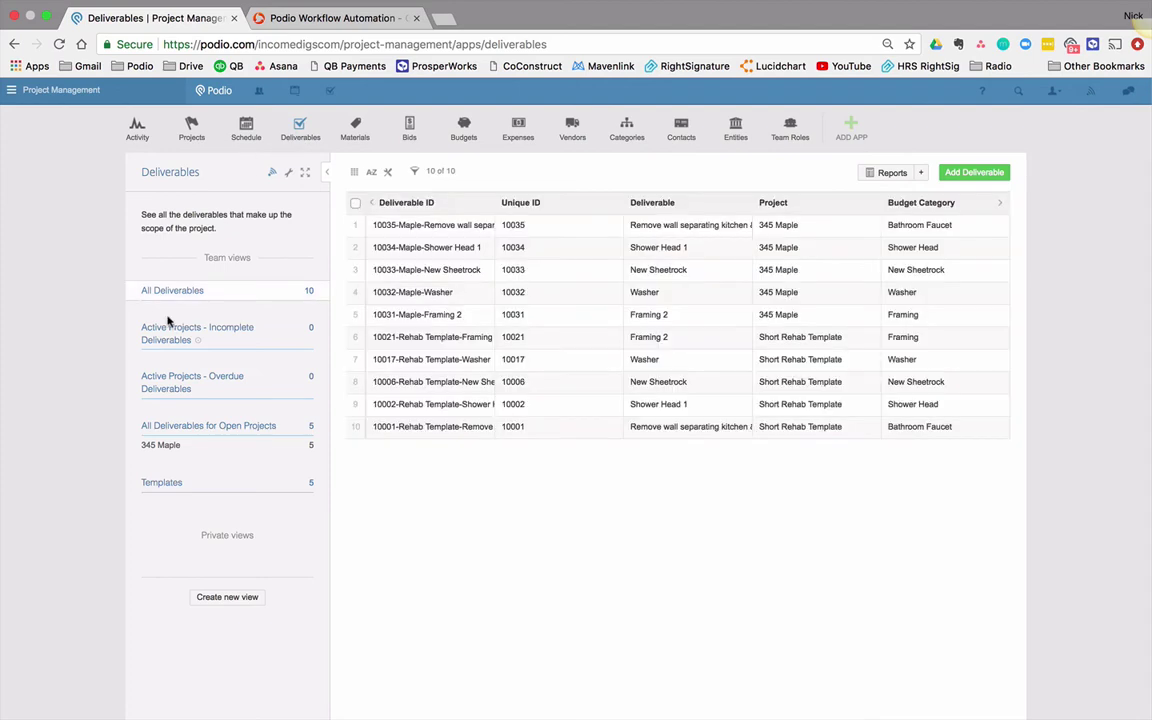
# Step: Set deliverable 10031-Maple-Framing 2's Type to Change Order to test the flow
pyautogui.click(446, 317)
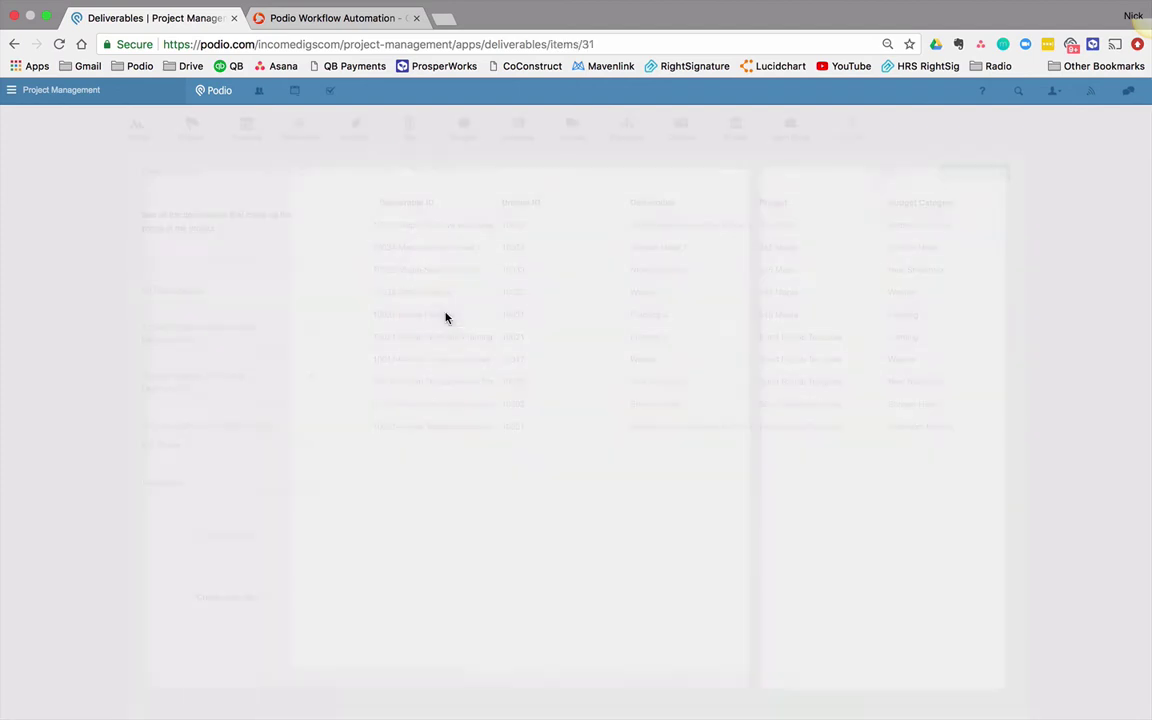
pyautogui.scroll(-4, 290, 448)
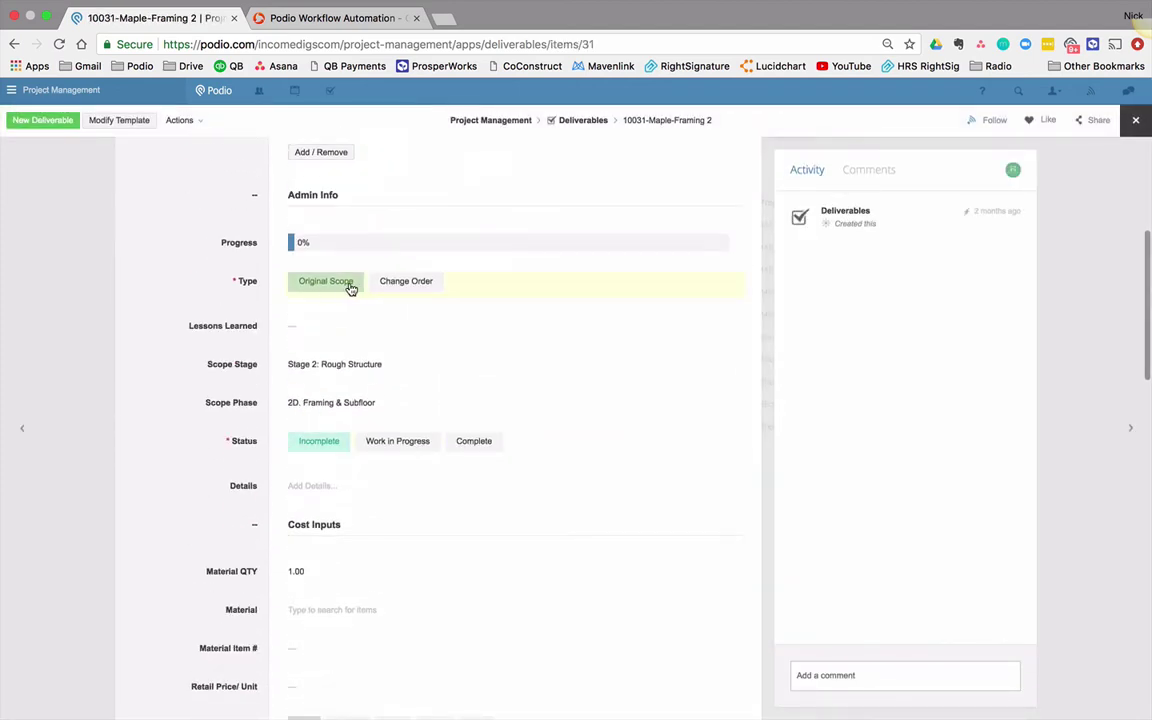
pyautogui.click(401, 286)
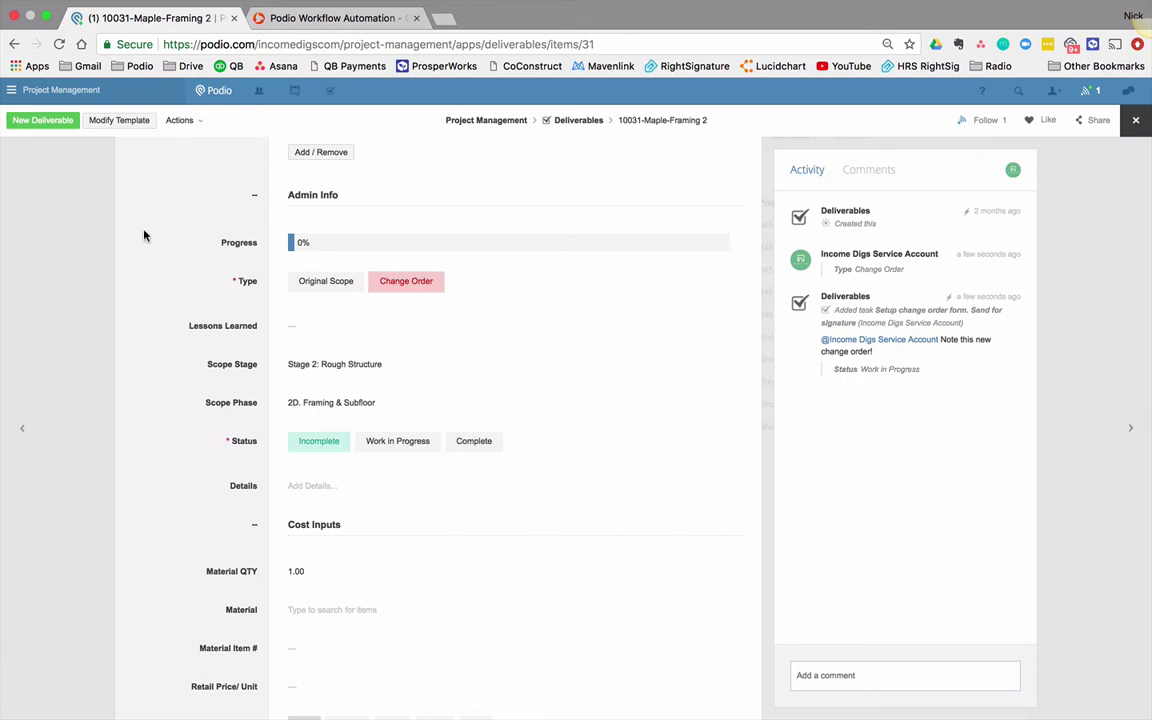
# Step: Save deliverable 'Sample Change Order': project 123 Main St, Final Details Other, Type Change Order
pyautogui.click(30, 122)
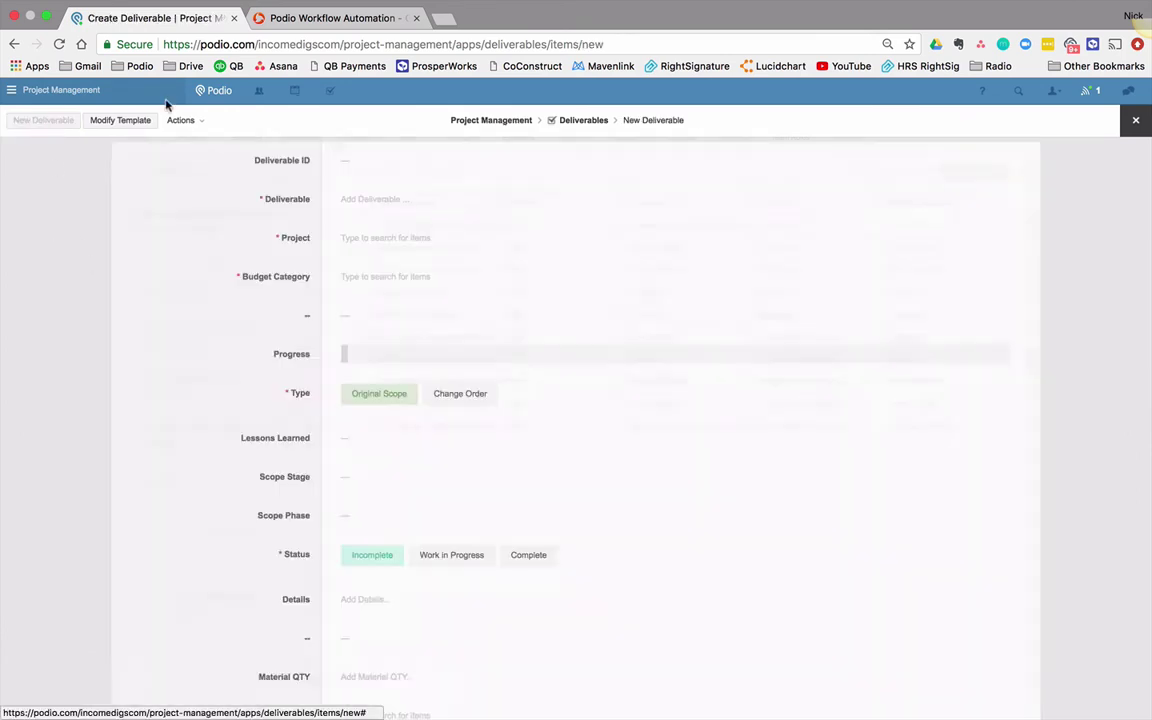
pyautogui.click(392, 205)
pyautogui.write('Sam')
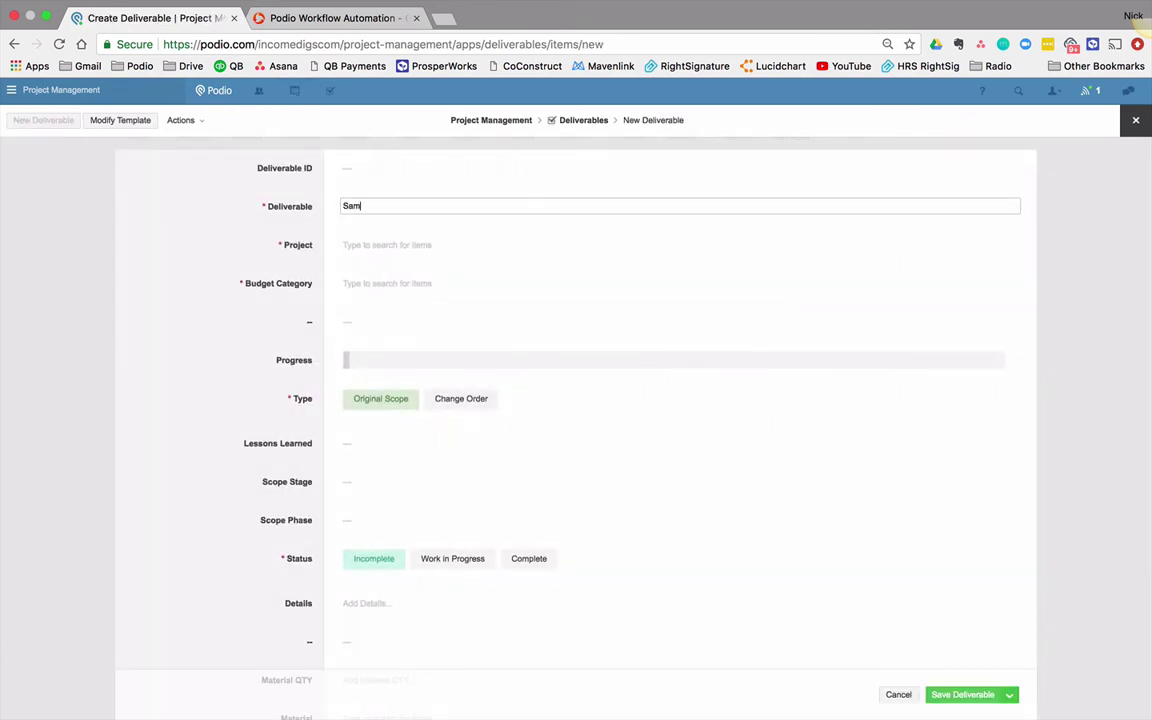
pyautogui.write('ple Change Order')
pyautogui.press('Tab')
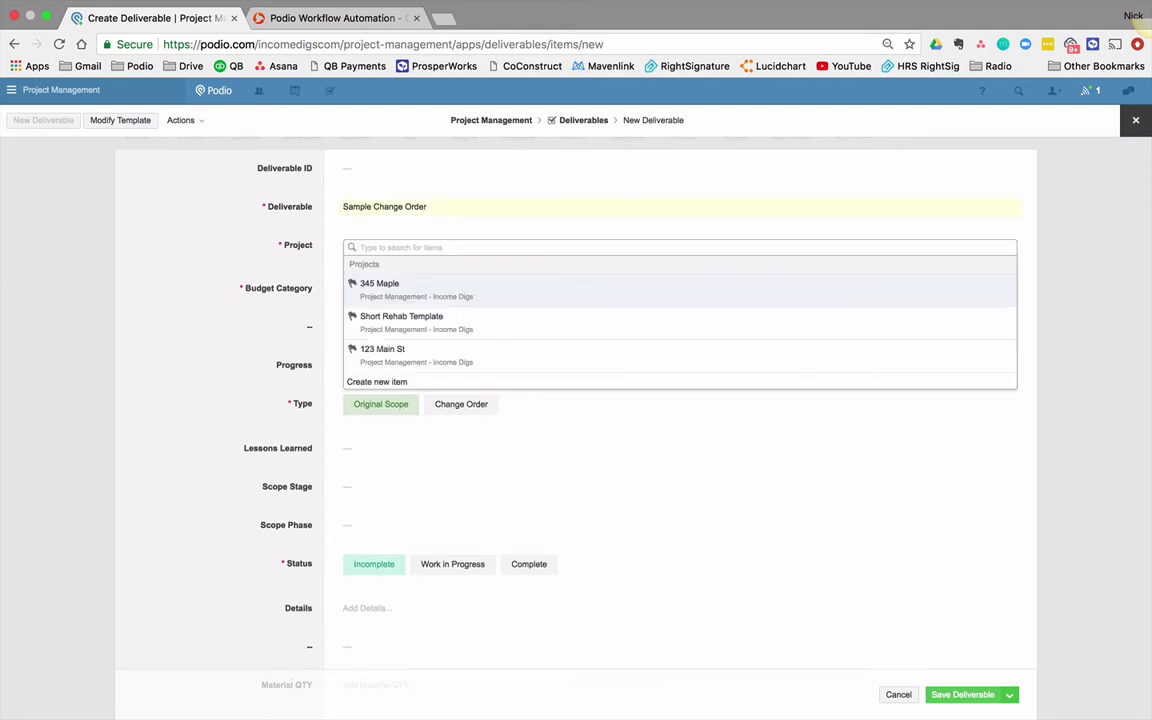
pyautogui.press('Down')
pyautogui.press('Down')
pyautogui.press('Return')
pyautogui.press('Tab')
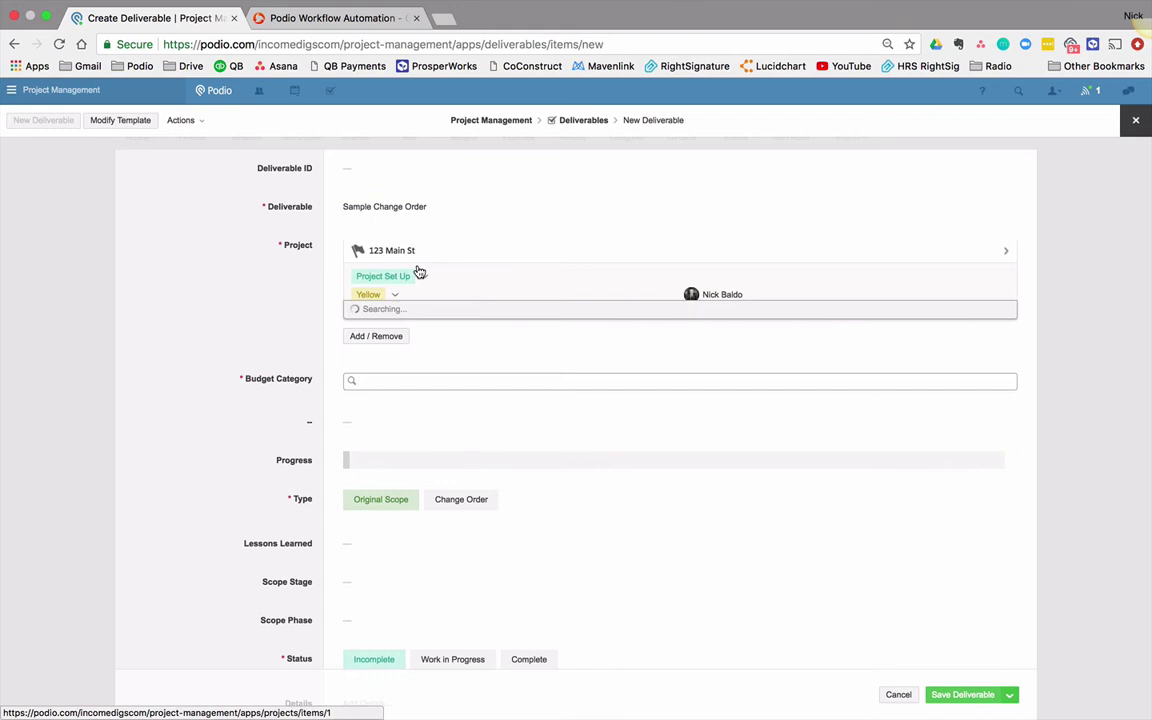
pyautogui.click(405, 416)
pyautogui.scroll(-3, 207, 452)
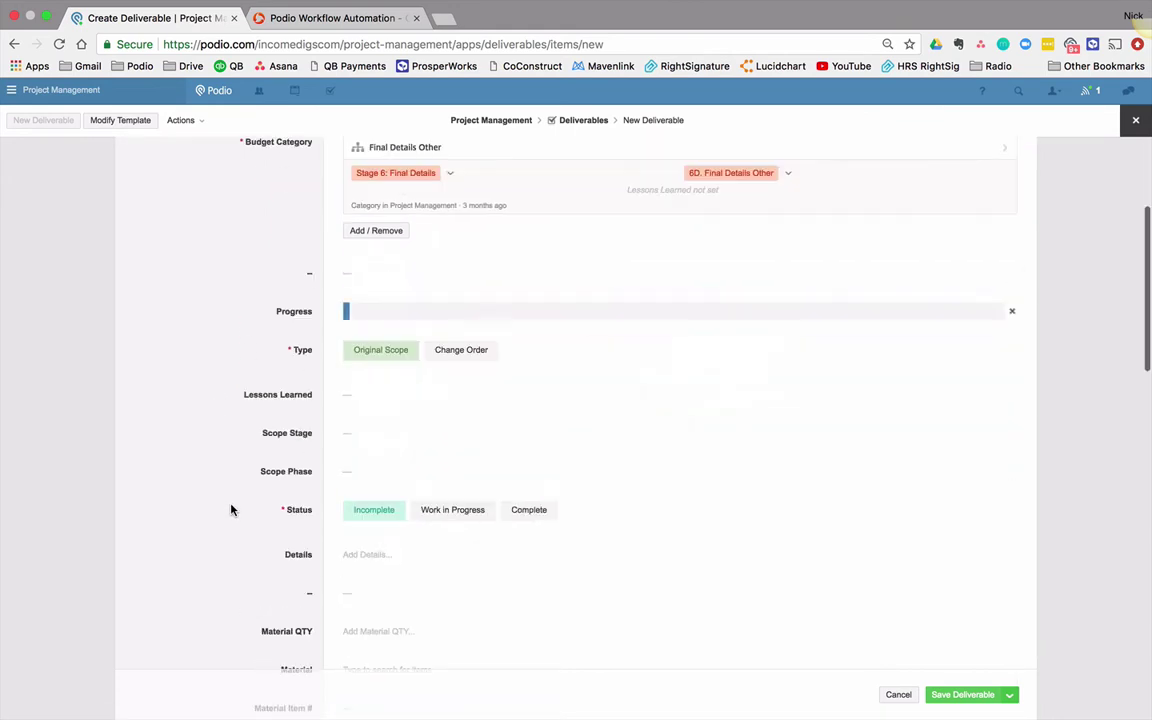
pyautogui.click(447, 352)
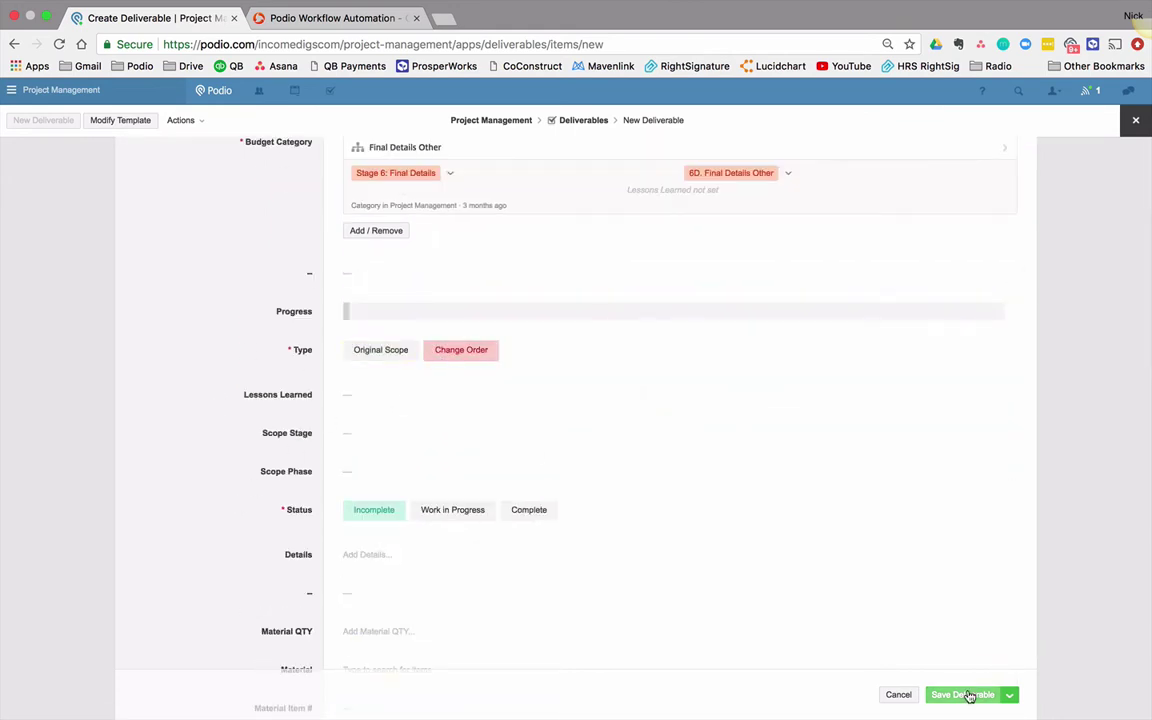
pyautogui.click(966, 694)
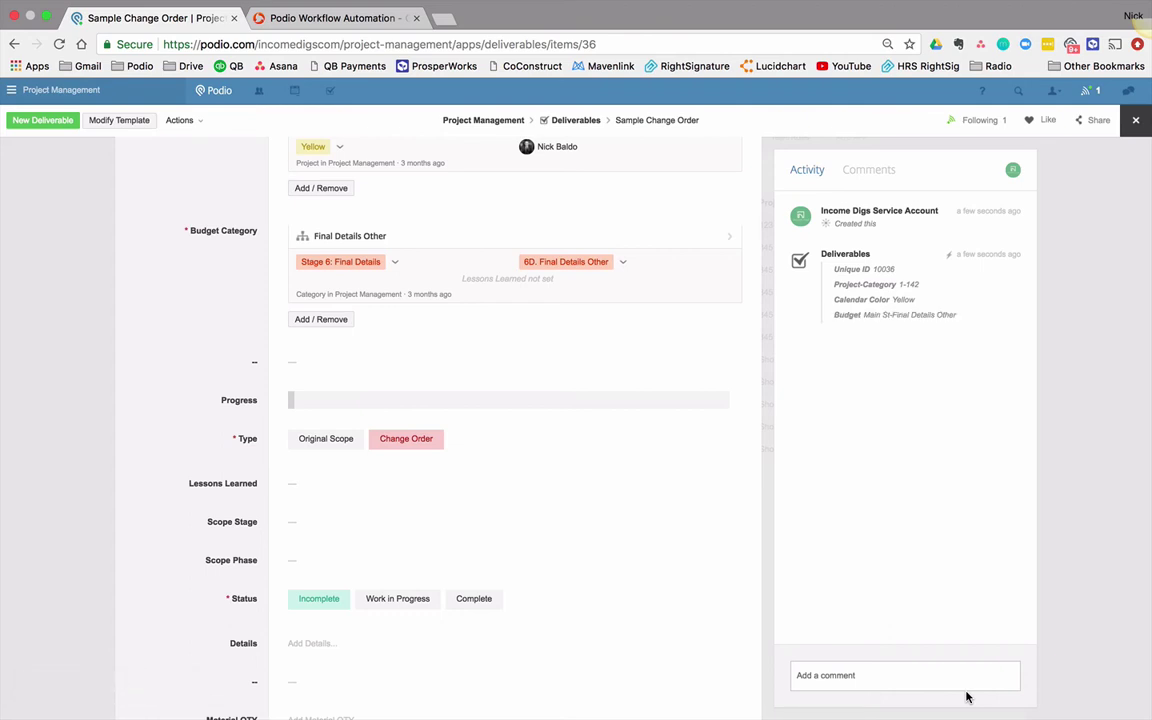
# Step: Reopen the Item updated - Change Order flow in GlobiFlow and save it again
pyautogui.click(345, 19)
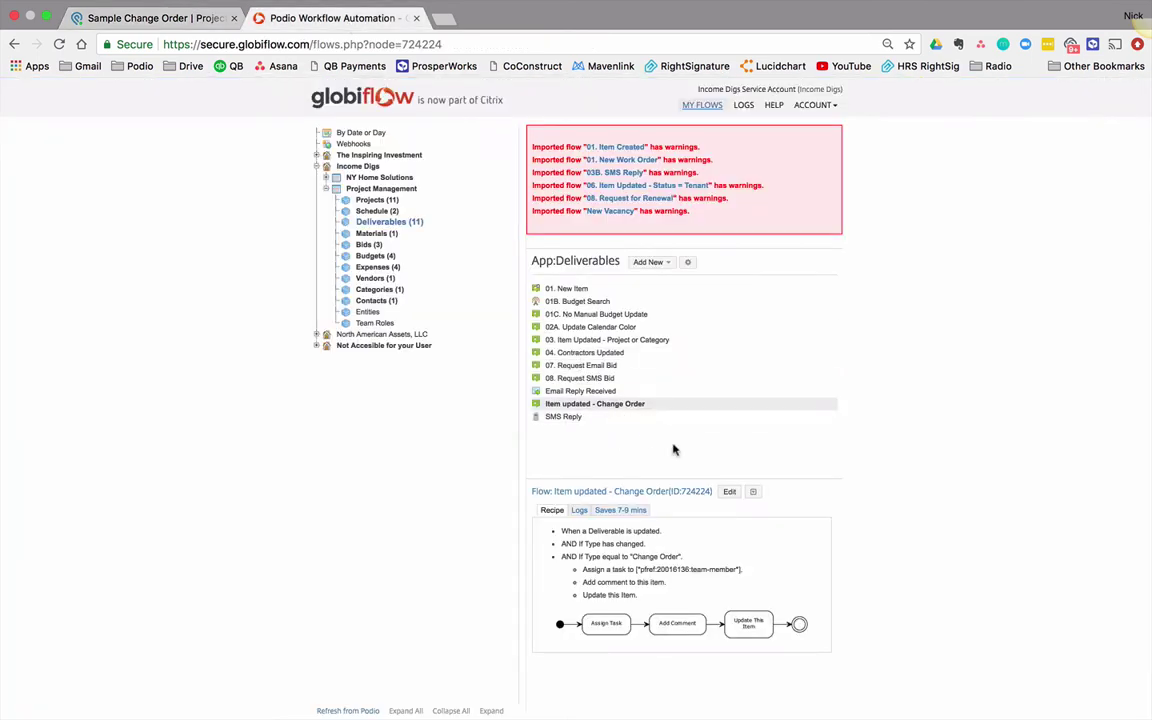
pyautogui.click(730, 493)
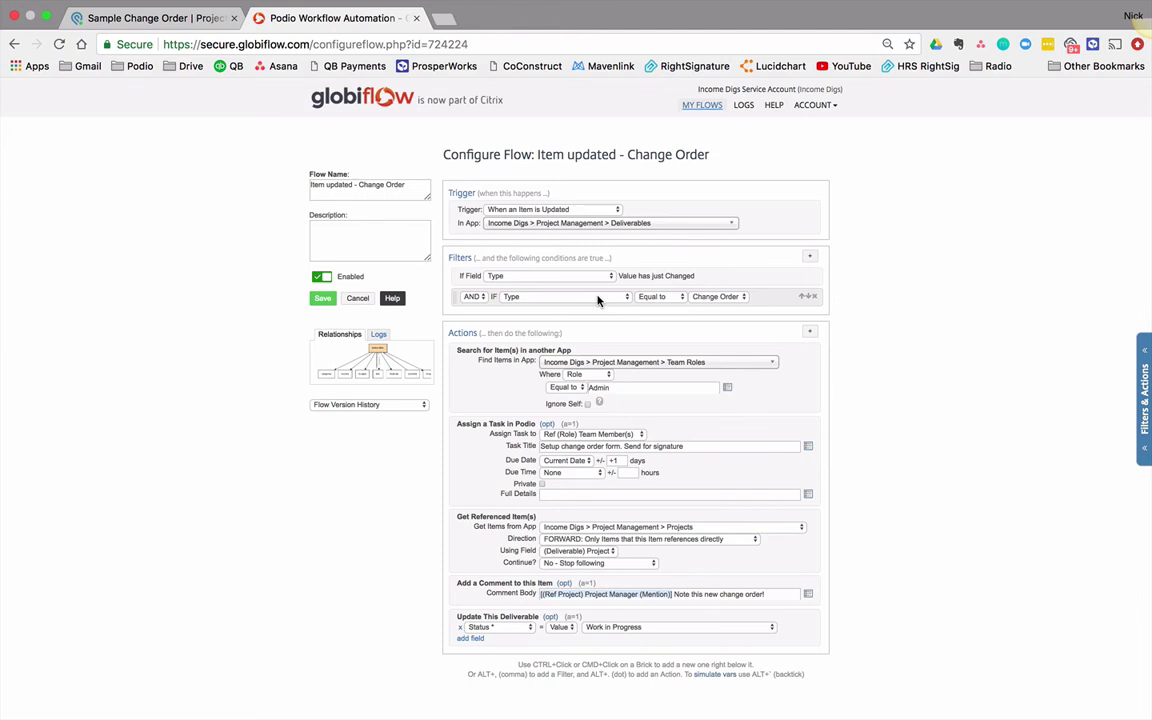
pyautogui.click(321, 299)
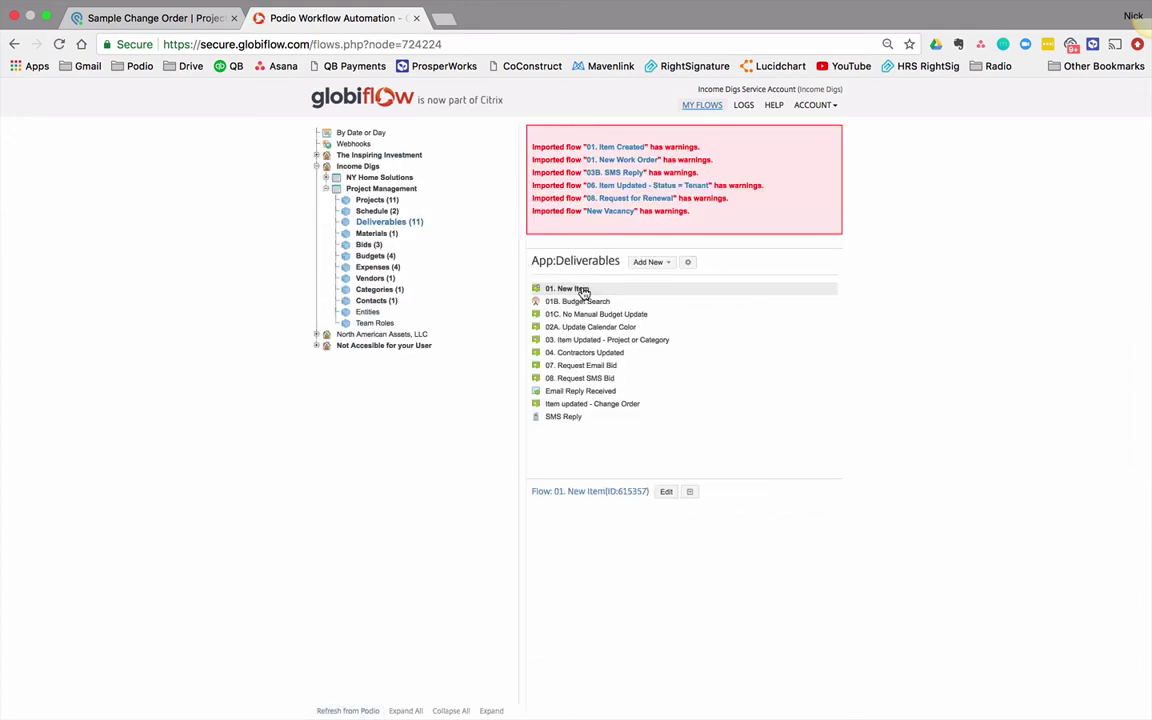
# Step: Edit the 01. New Item flow and add a Search for Item(s) action on the Team Roles app
pyautogui.click(576, 290)
pyautogui.click(676, 493)
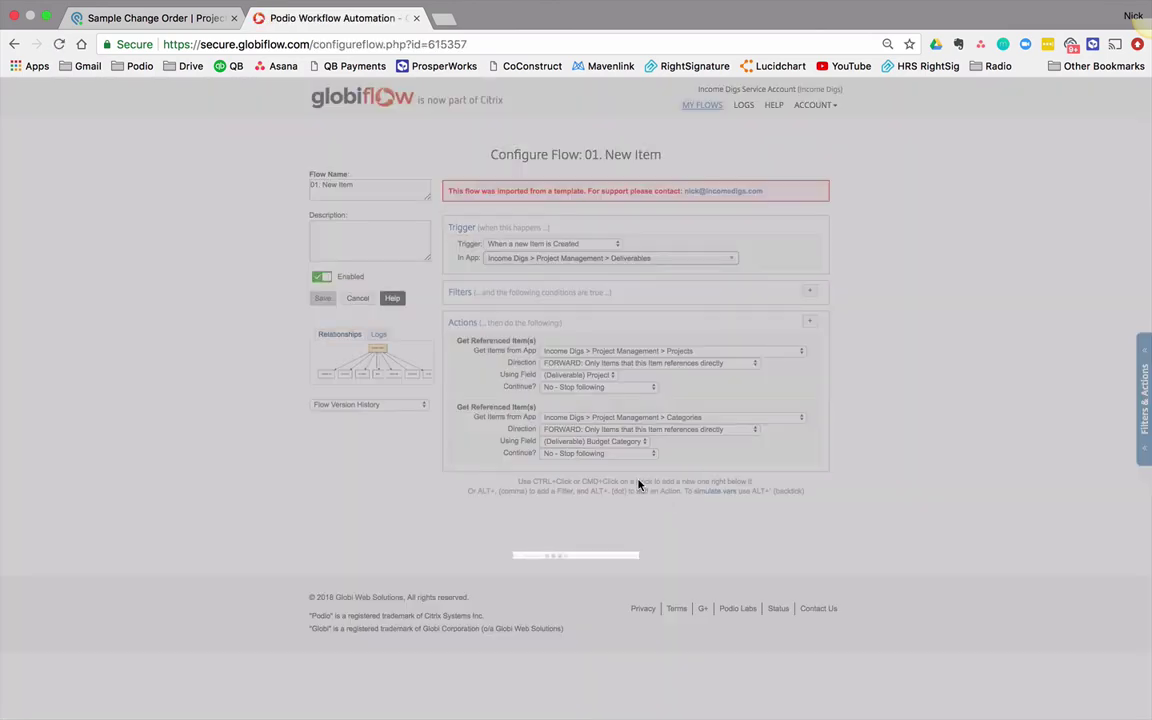
pyautogui.scroll(-2, 640, 485)
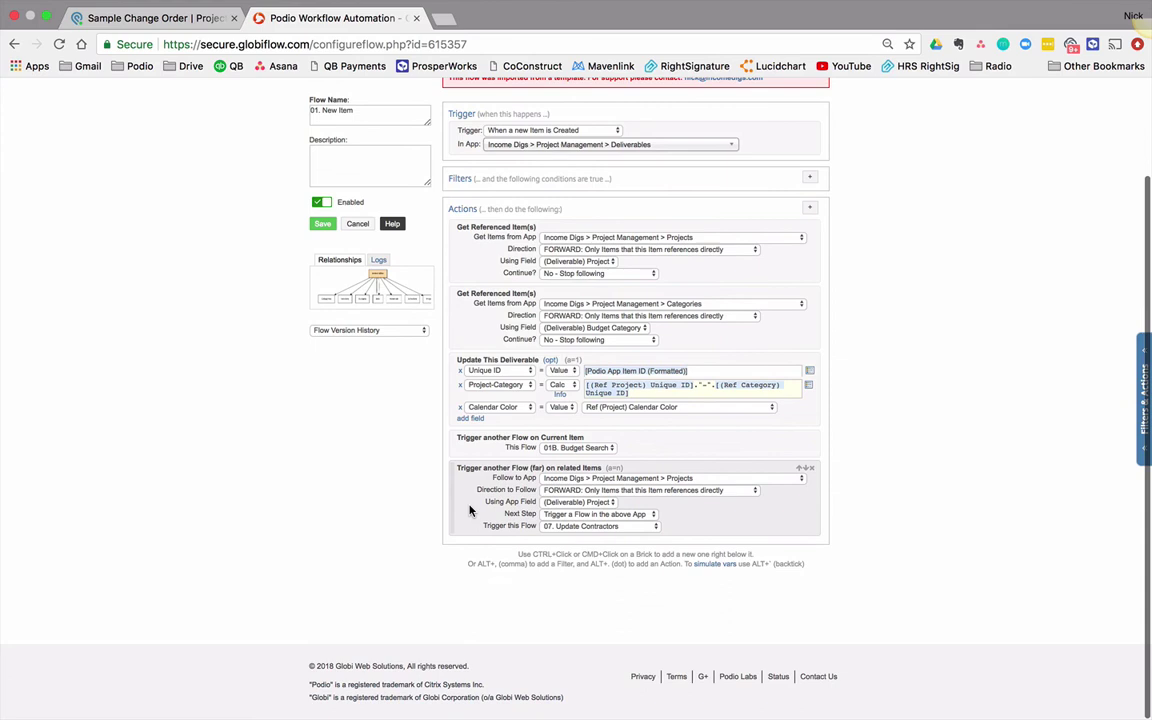
pyautogui.keyDown('super'); pyautogui.click(474, 515); pyautogui.keyUp('super')
pyautogui.write('search')
pyautogui.press('Return')
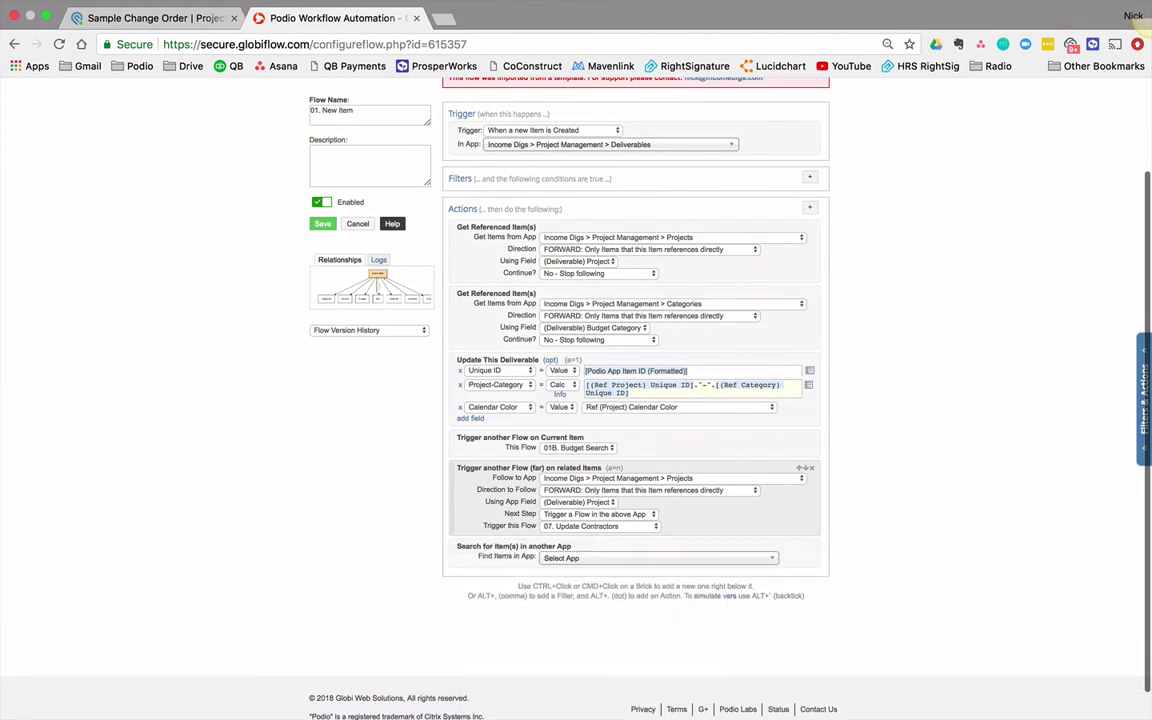
pyautogui.click(698, 562)
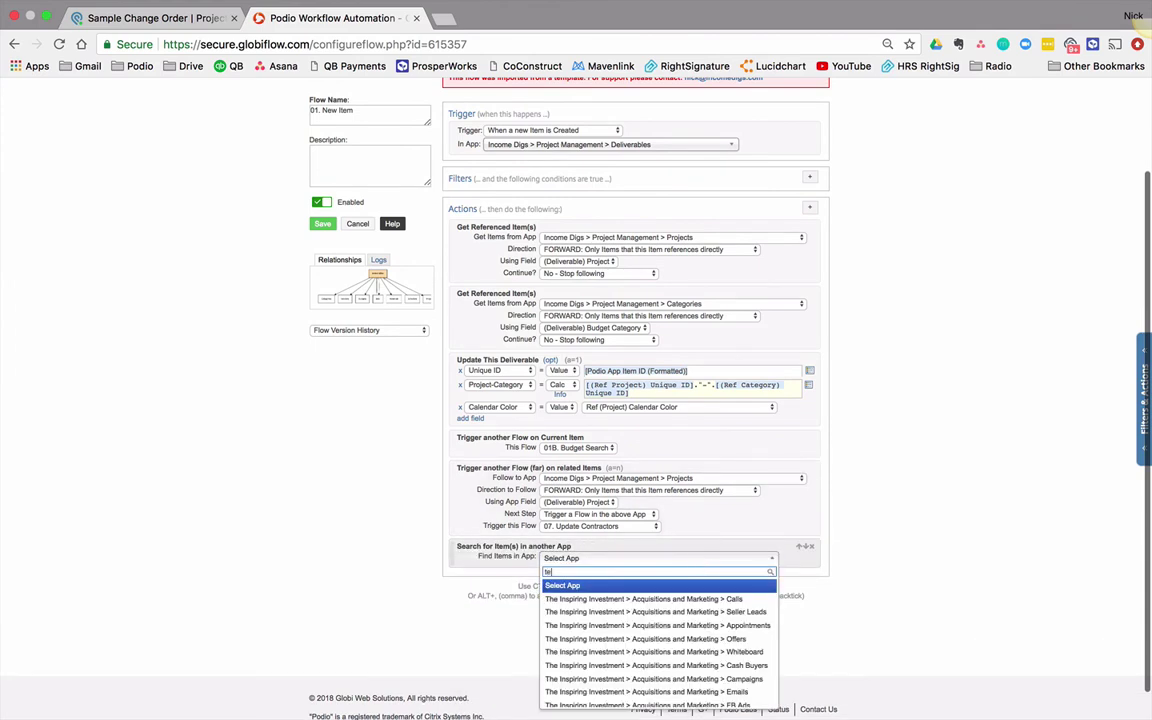
pyautogui.write('team roles')
pyautogui.click(718, 612)
# Step: Make the Team Roles search match the Role field against Admin
pyautogui.click(590, 570)
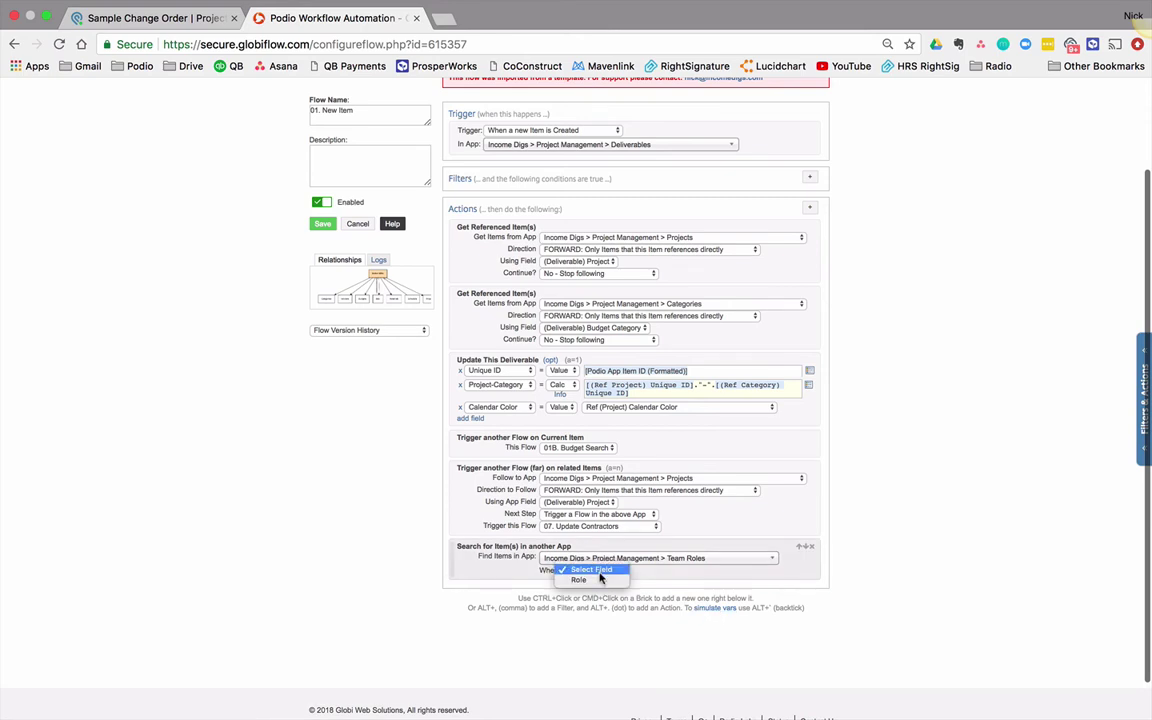
pyautogui.click(598, 578)
pyautogui.click(636, 583)
pyautogui.write('Admin')
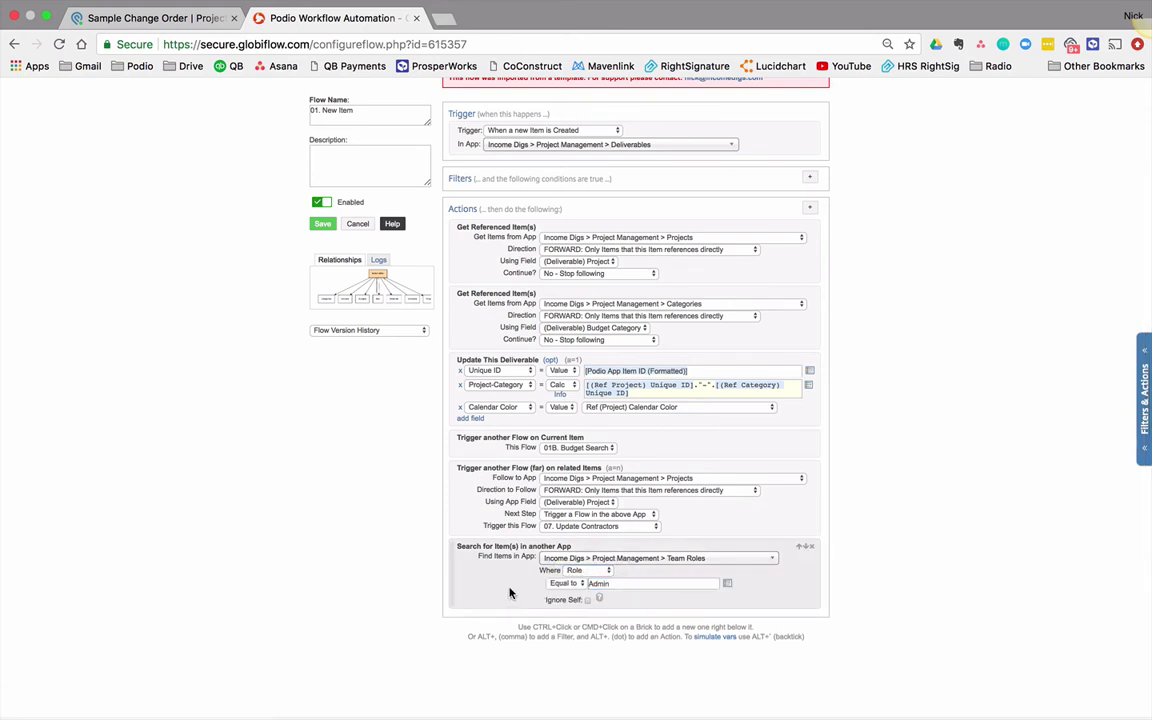
# Step: Add an Assign a Task action assigned to the Ref (Role) Team Member(s)
pyautogui.hotkey('alt', '.')
pyautogui.write('assign')
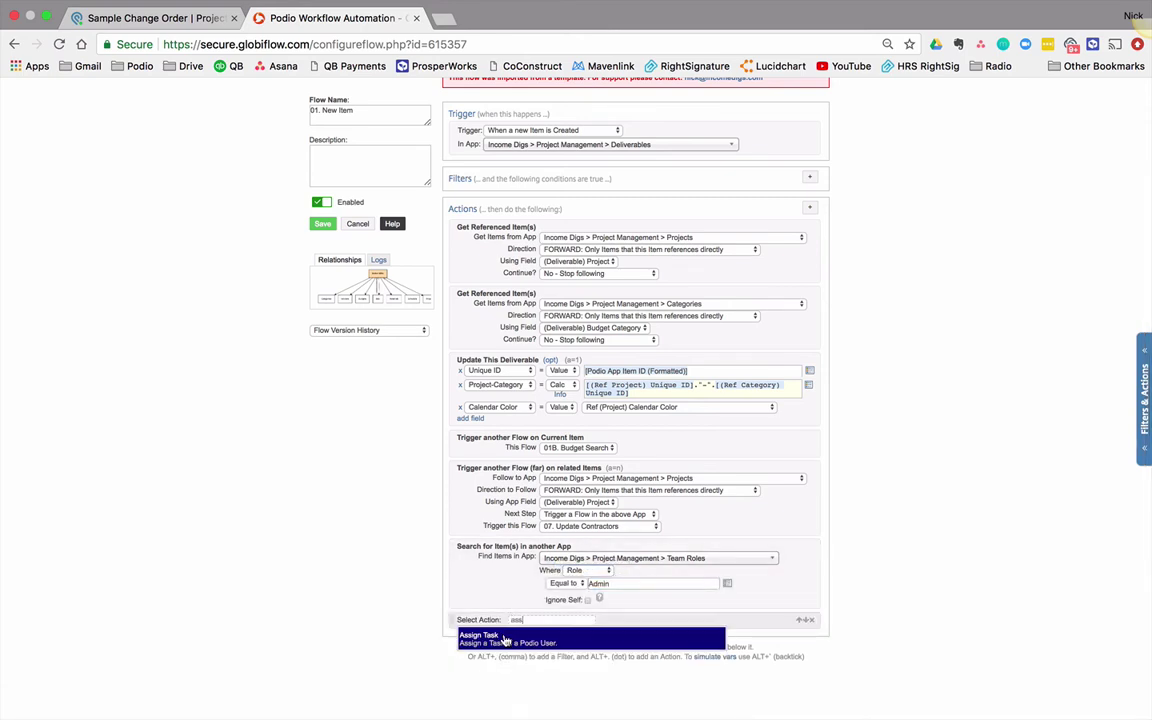
pyautogui.press('Return')
pyautogui.scroll(-3, 320, 596)
pyautogui.click(590, 525)
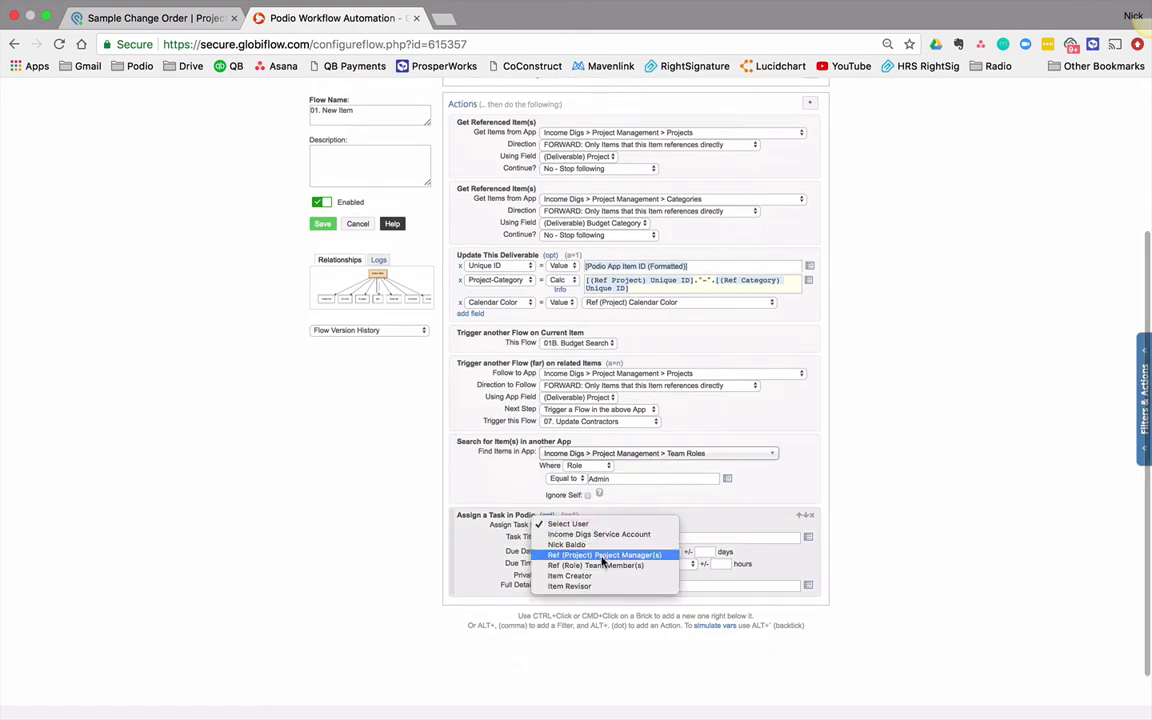
pyautogui.click(602, 566)
pyautogui.click(577, 538)
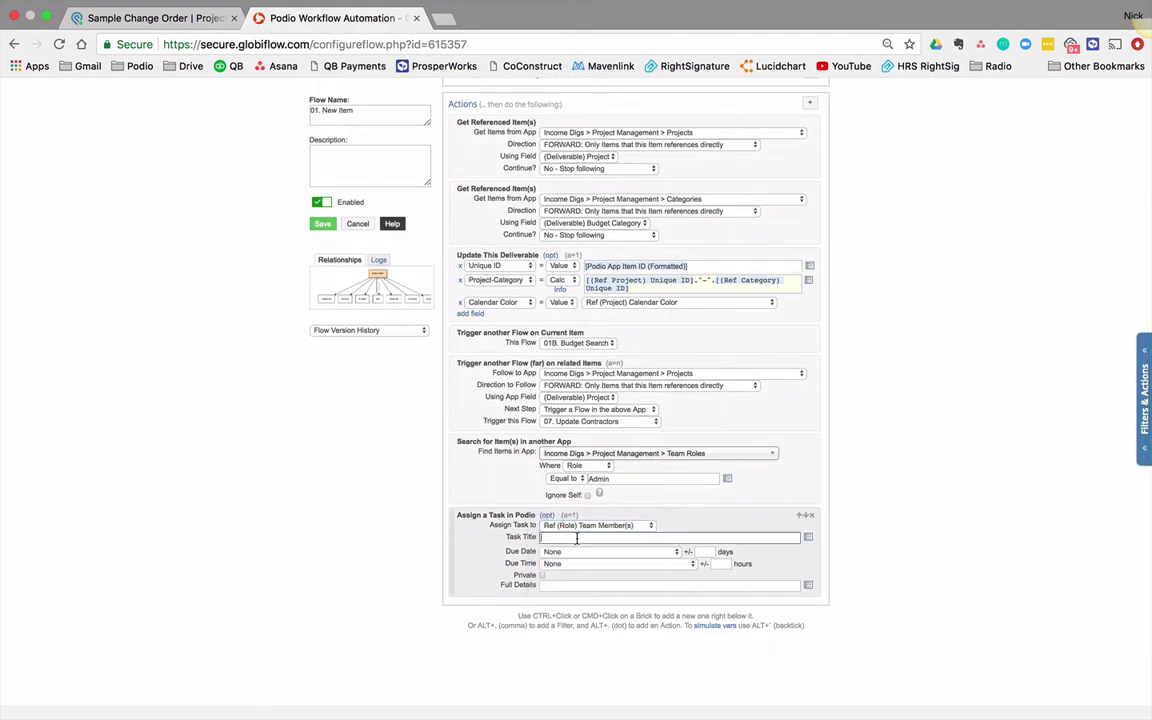
pyautogui.doubleClick(599, 478)
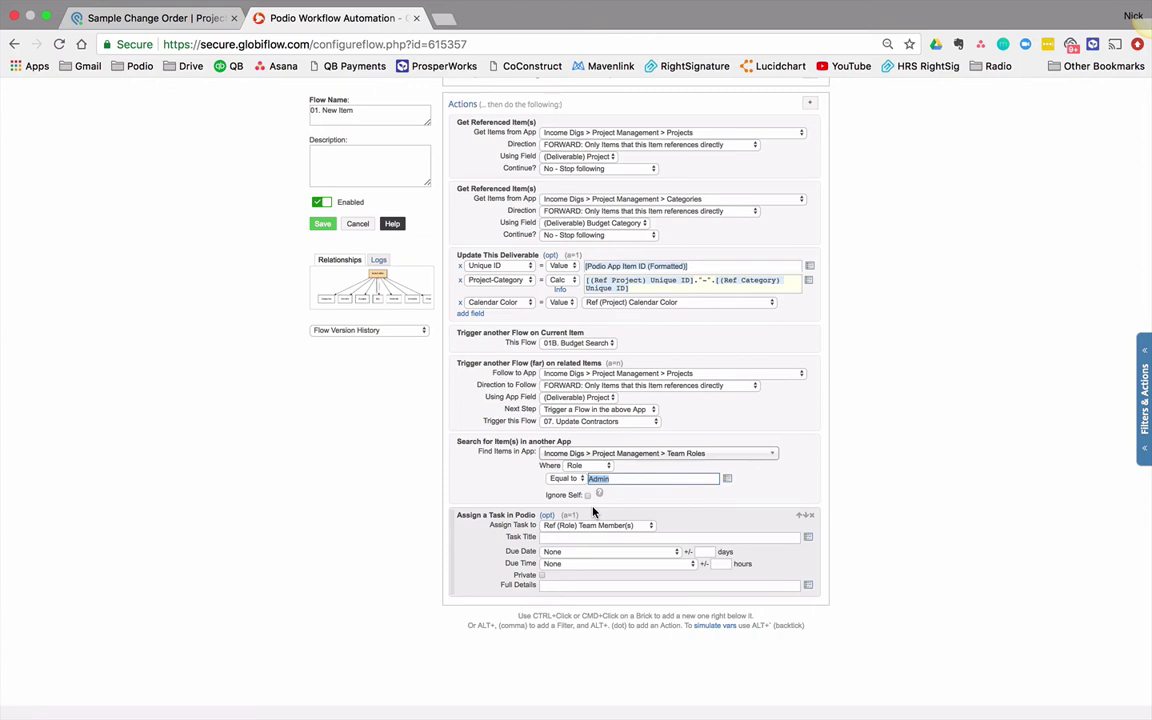
# Step: Add a comment mentioning the (Ref Project) Project Manager, then delete the Assign Task and comment actions
pyautogui.keyDown('ctrl'); pyautogui.click(486, 564); pyautogui.keyUp('ctrl')
pyautogui.write('get re')
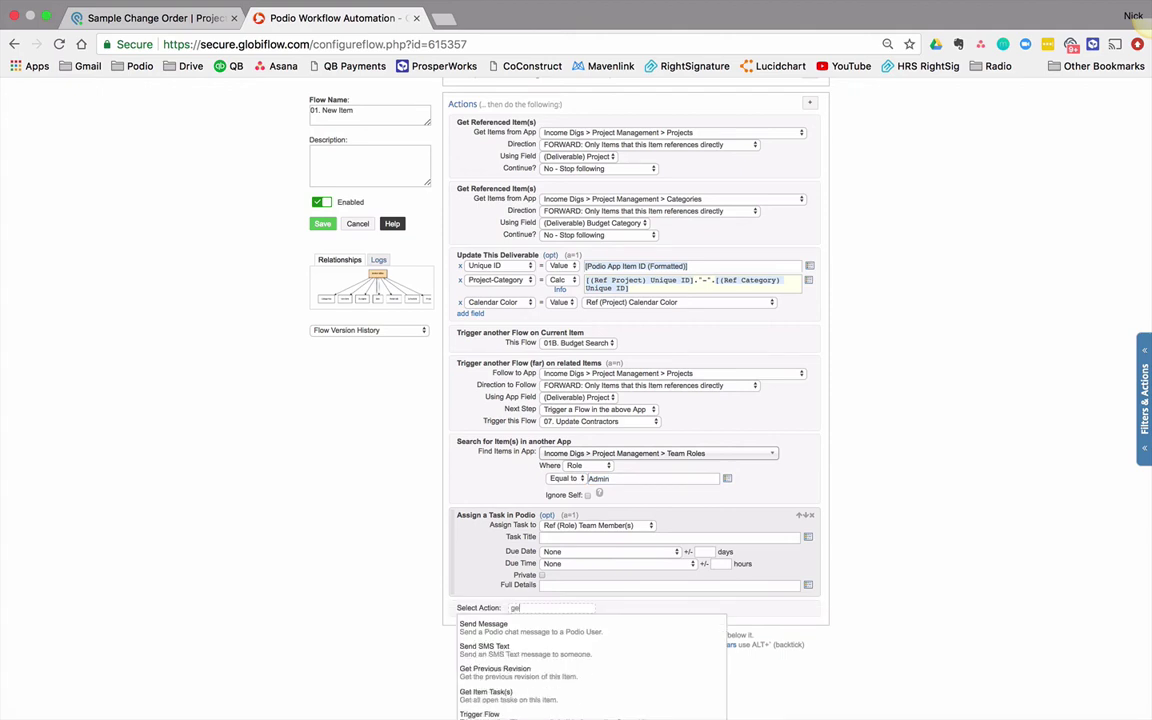
pyautogui.tripleClick(573, 603)
pyautogui.write('comment')
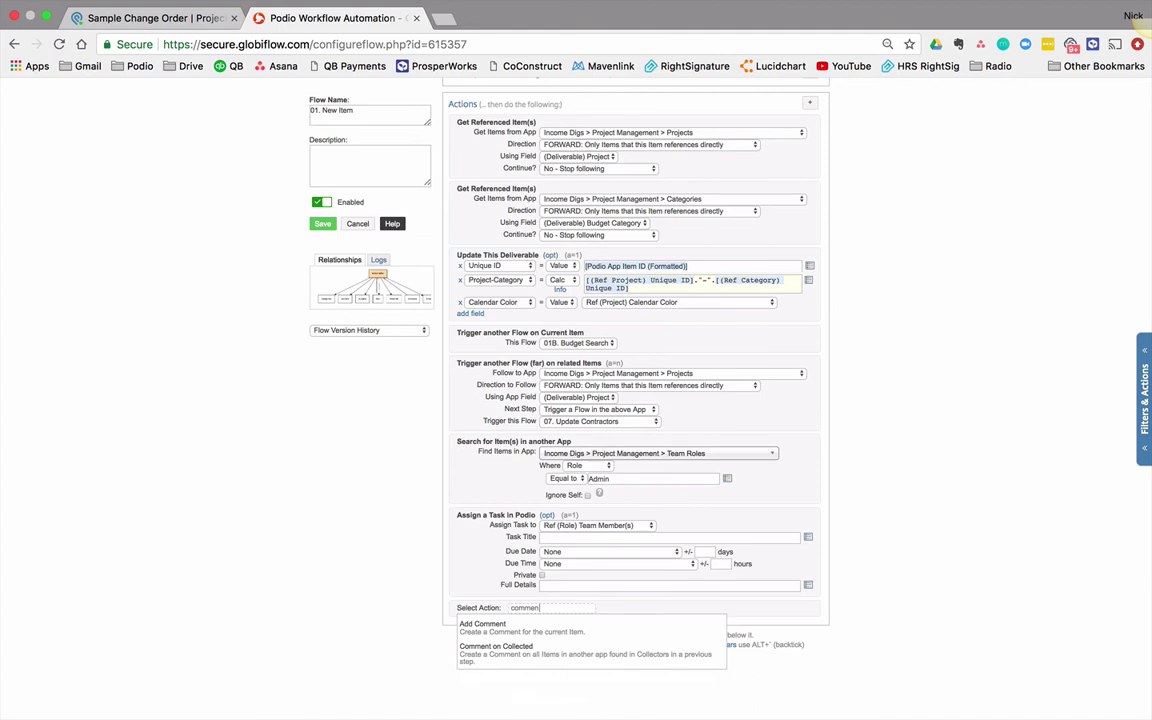
pyautogui.press('Return')
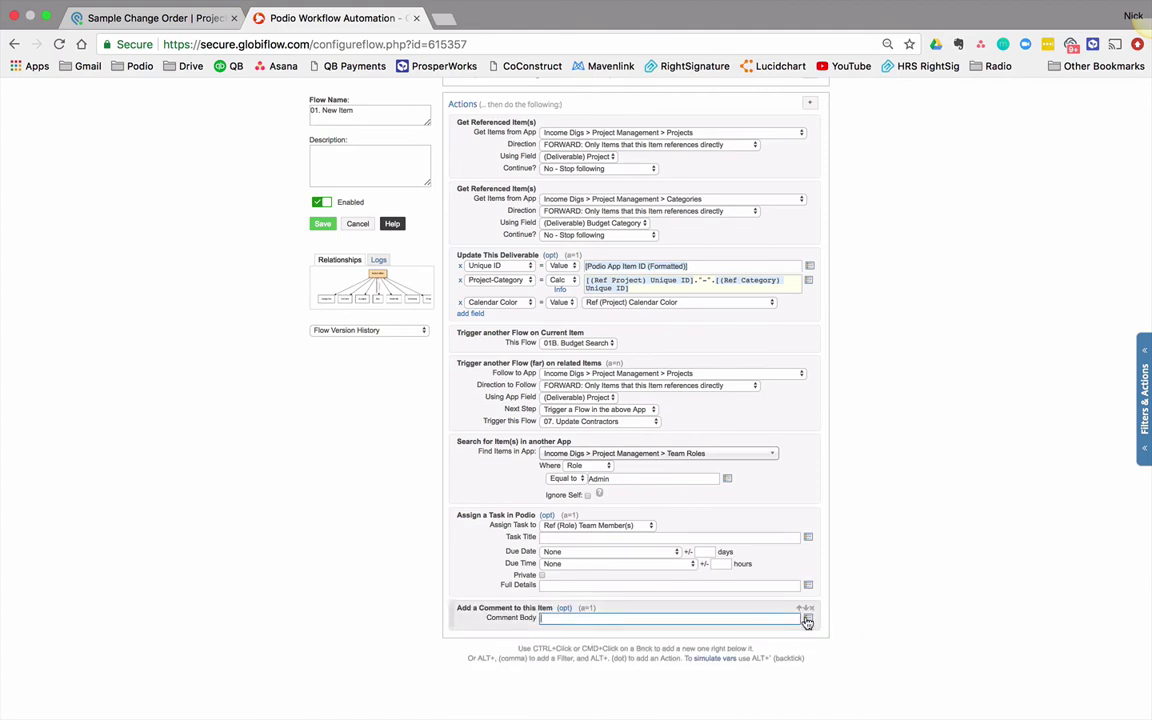
pyautogui.click(808, 617)
pyautogui.write('@')
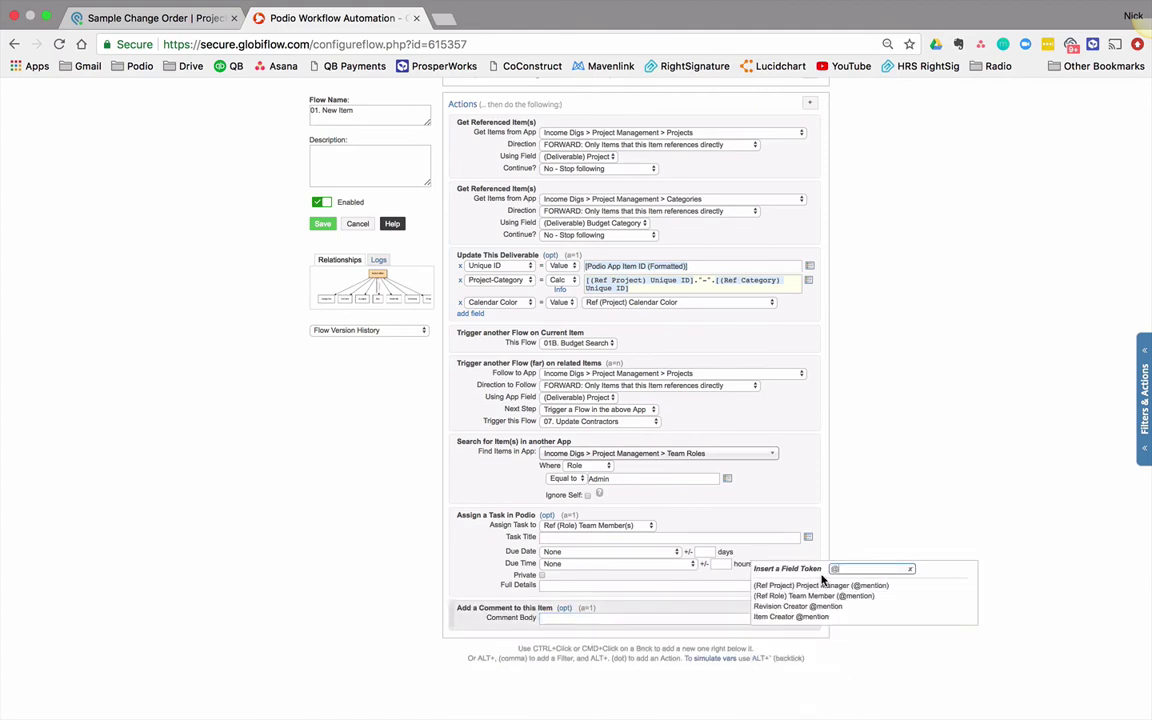
pyautogui.click(820, 585)
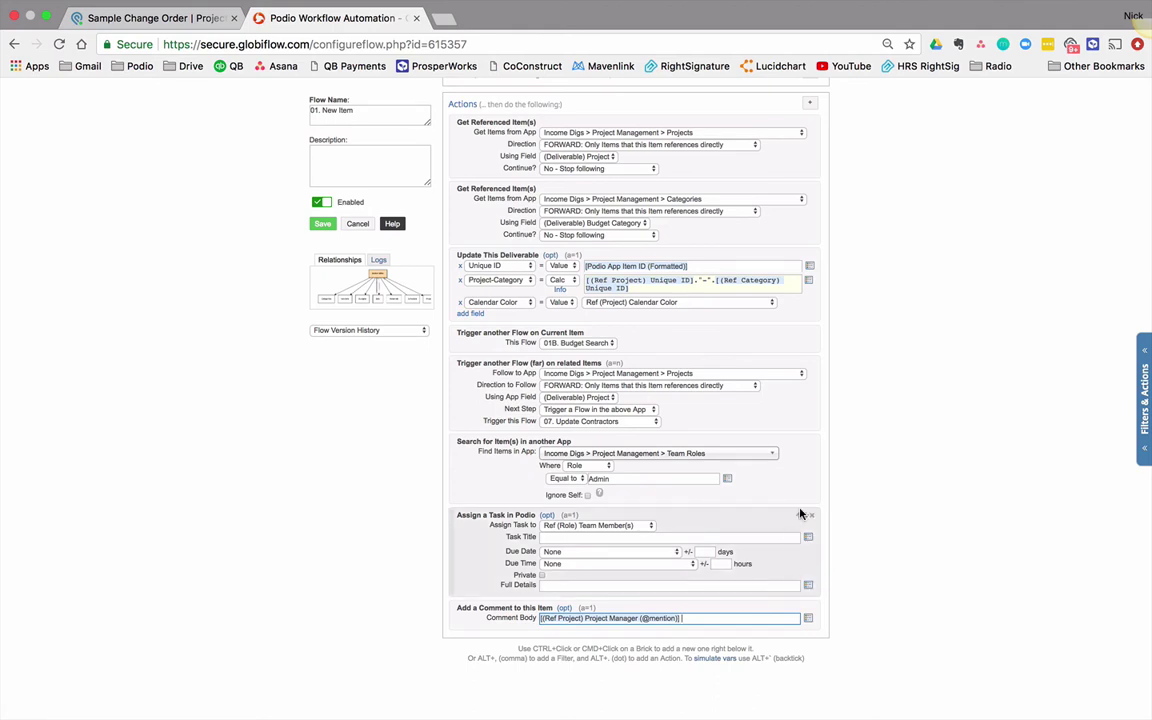
pyautogui.click(811, 516)
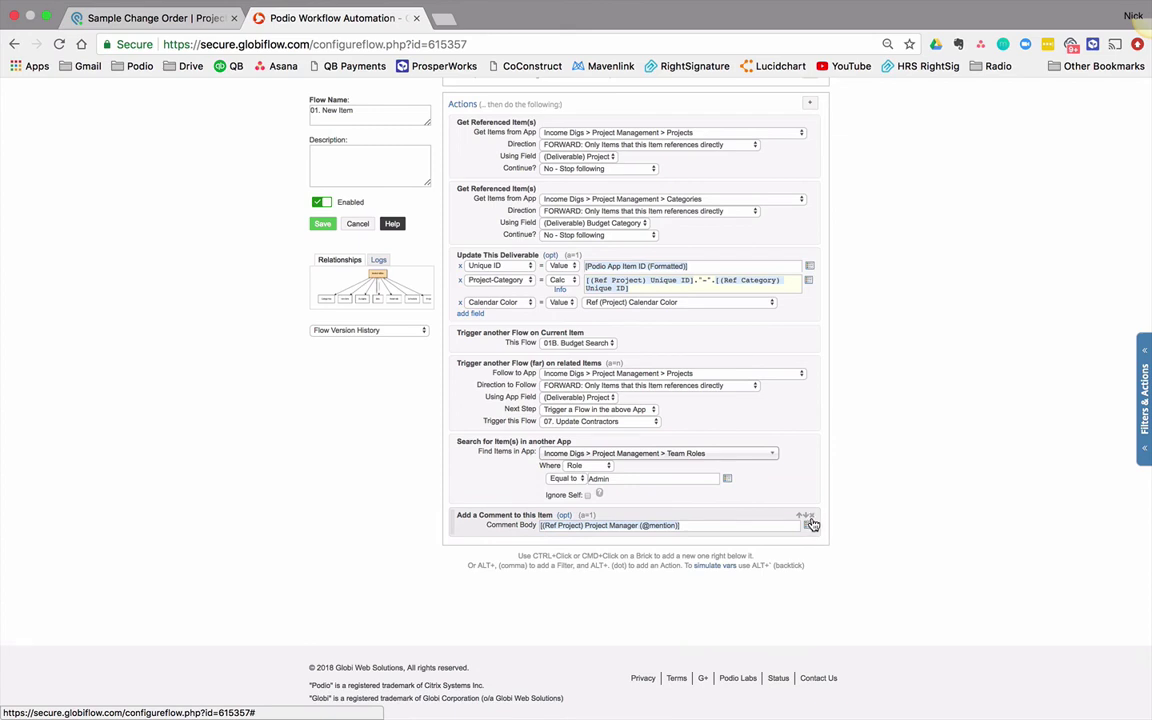
pyautogui.click(811, 517)
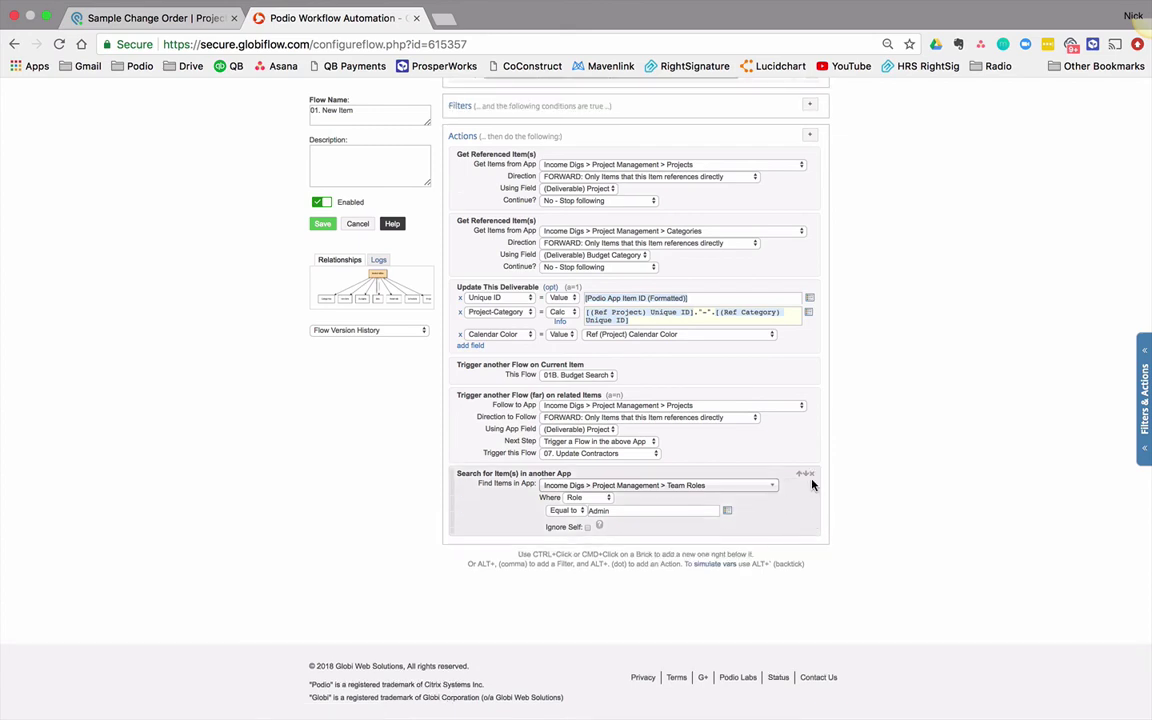
# Step: Delete the Team Roles search, cancel the 01. New Item edits, and show the Item updated - Change Order recipe
pyautogui.click(812, 475)
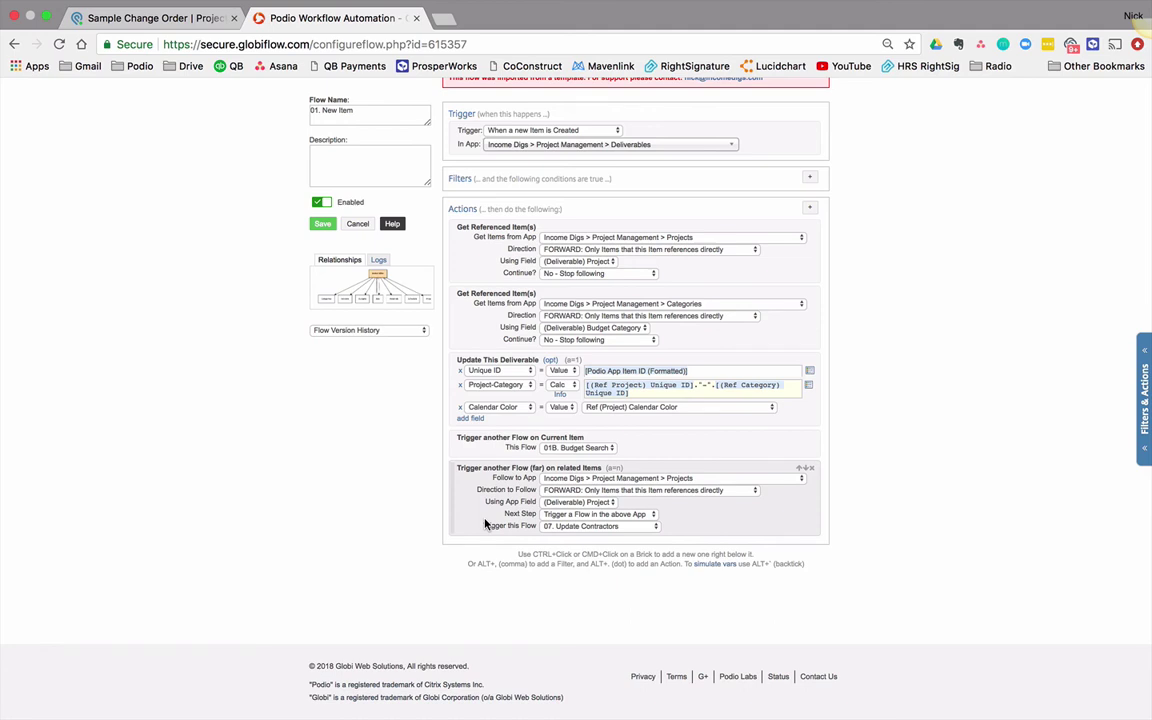
pyautogui.click(356, 225)
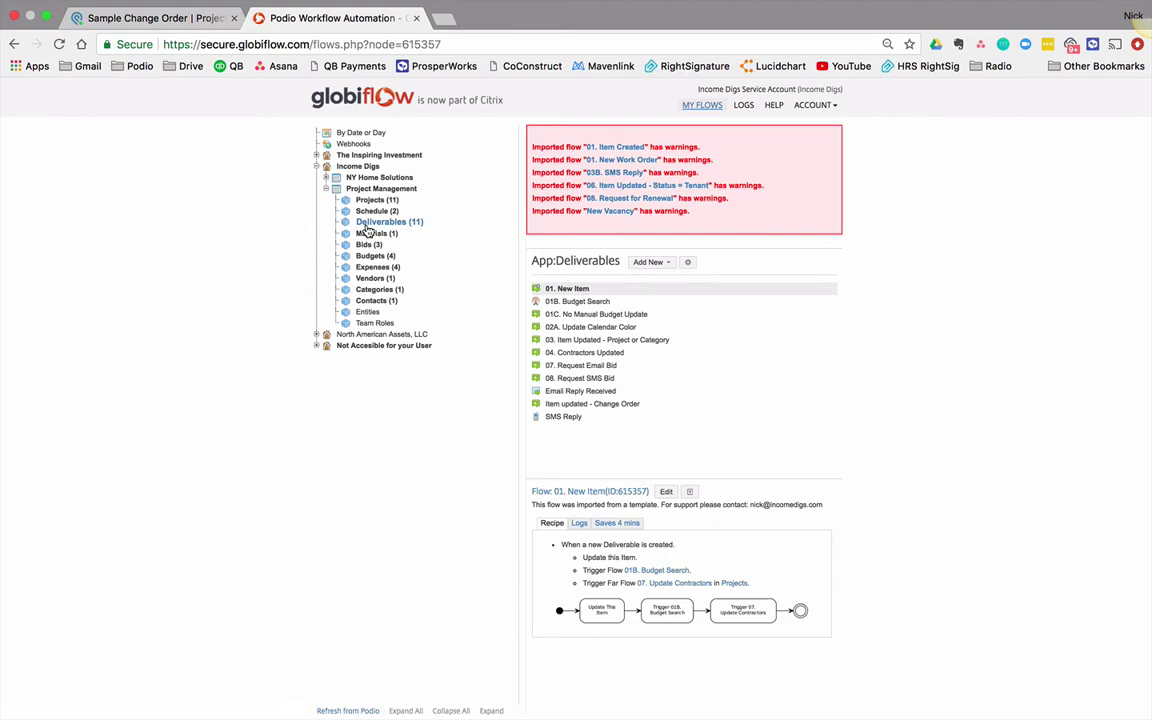
pyautogui.click(596, 404)
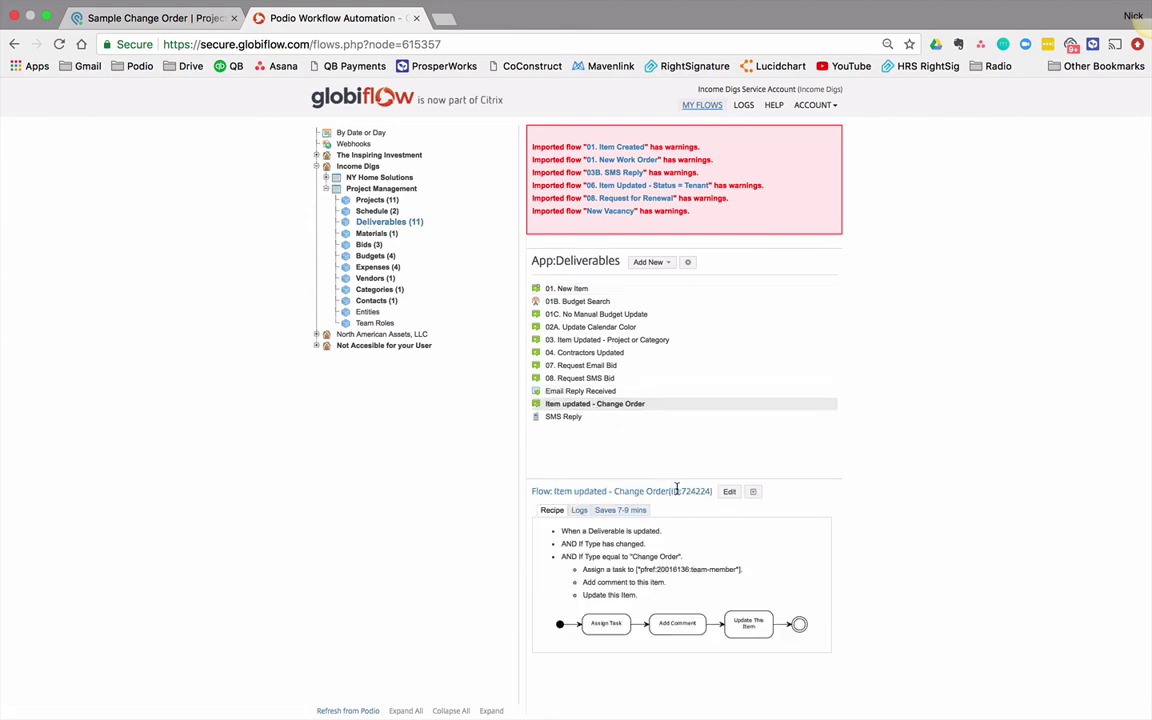
# Step: Set the trigger to Manually by Another Flow, remove both Type filters, rename it 'Change Order', and save
pyautogui.click(730, 492)
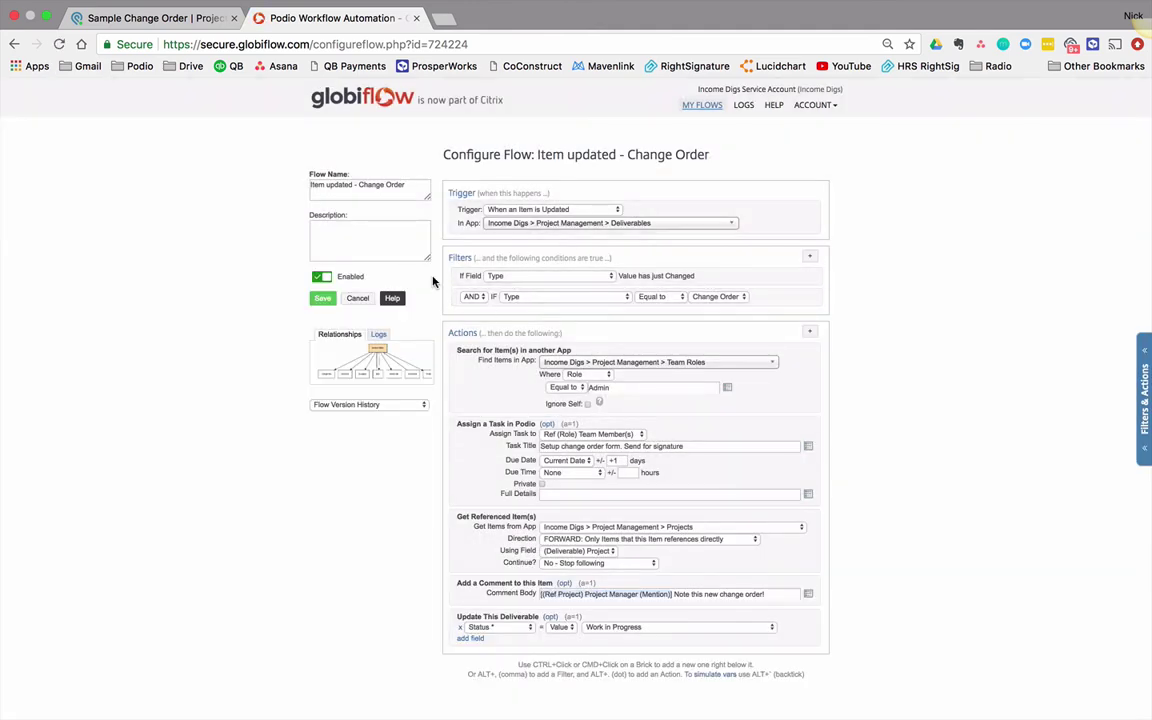
pyautogui.click(588, 210)
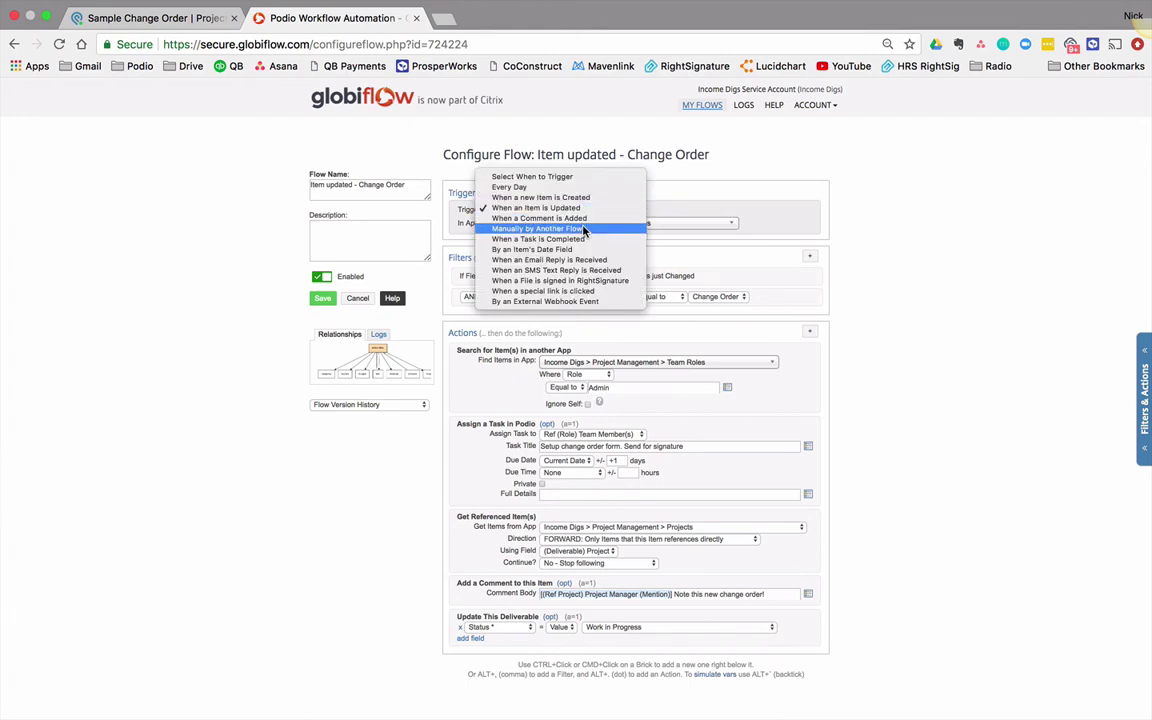
pyautogui.click(585, 229)
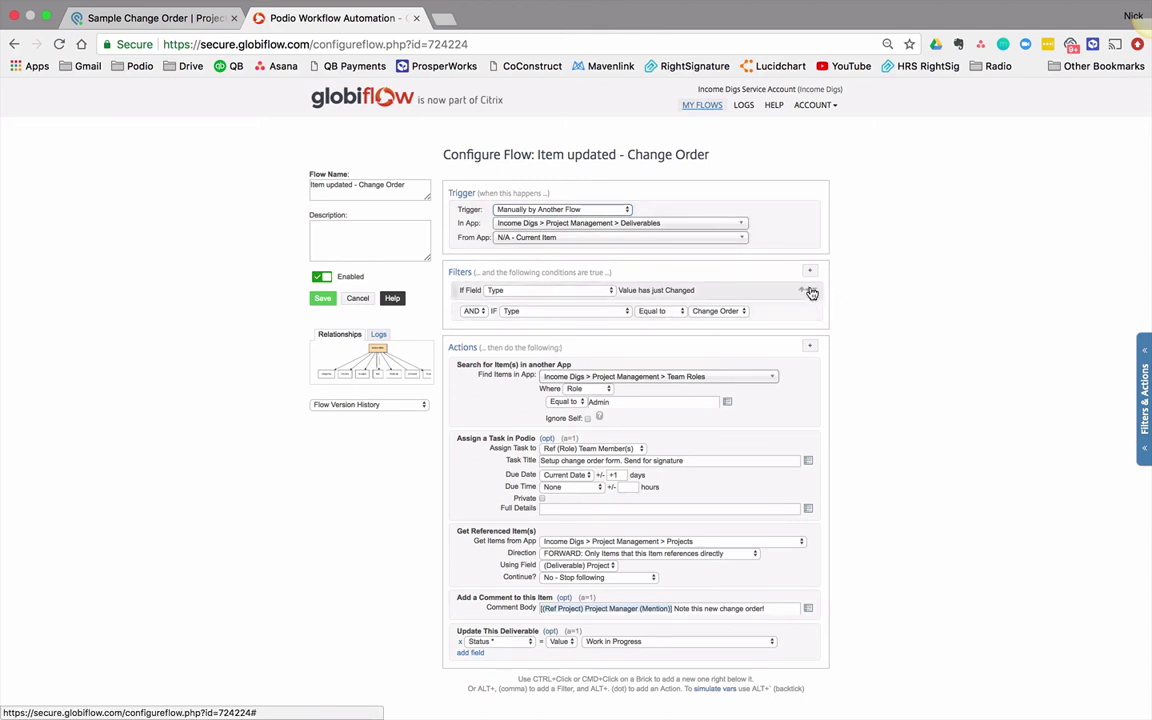
pyautogui.click(811, 290)
pyautogui.click(813, 293)
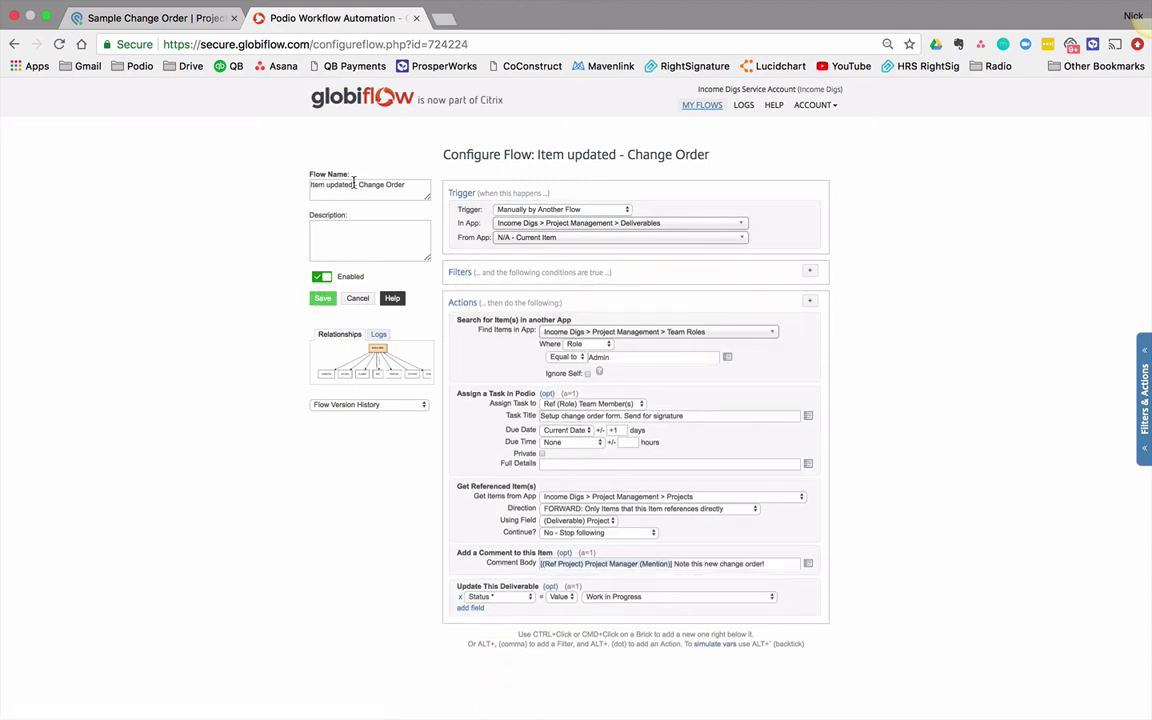
pyautogui.moveTo(359, 185); pyautogui.dragTo(277, 181)
pyautogui.press('BackSpace')
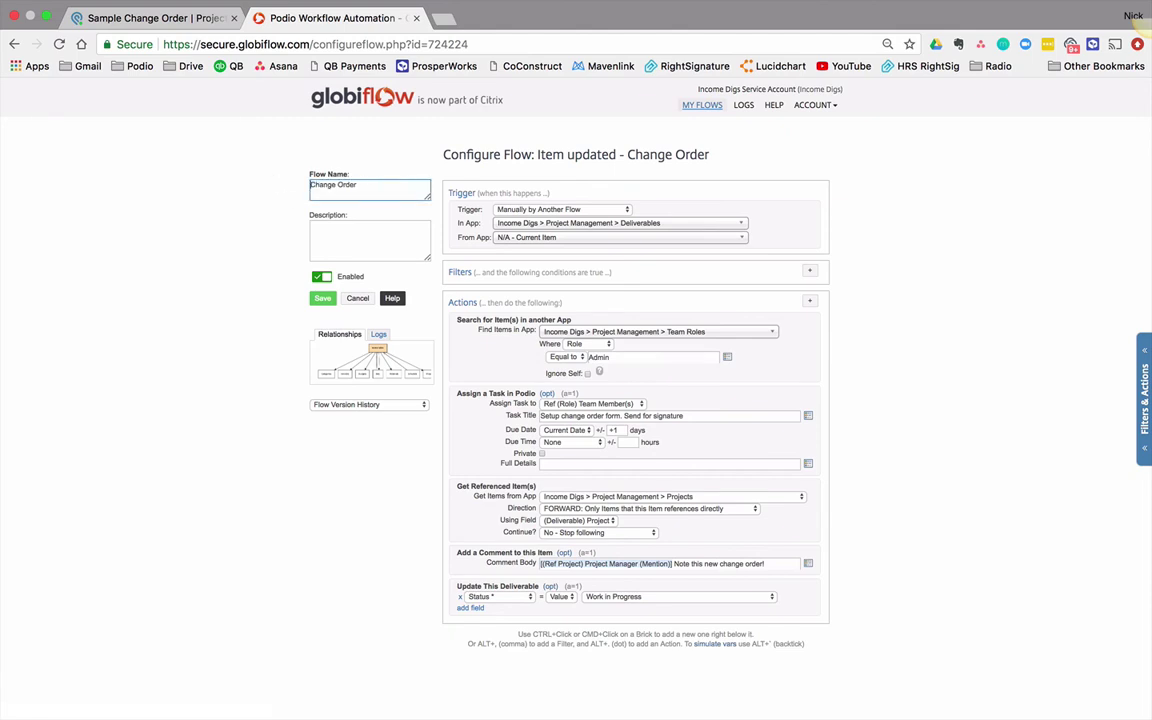
pyautogui.click(322, 299)
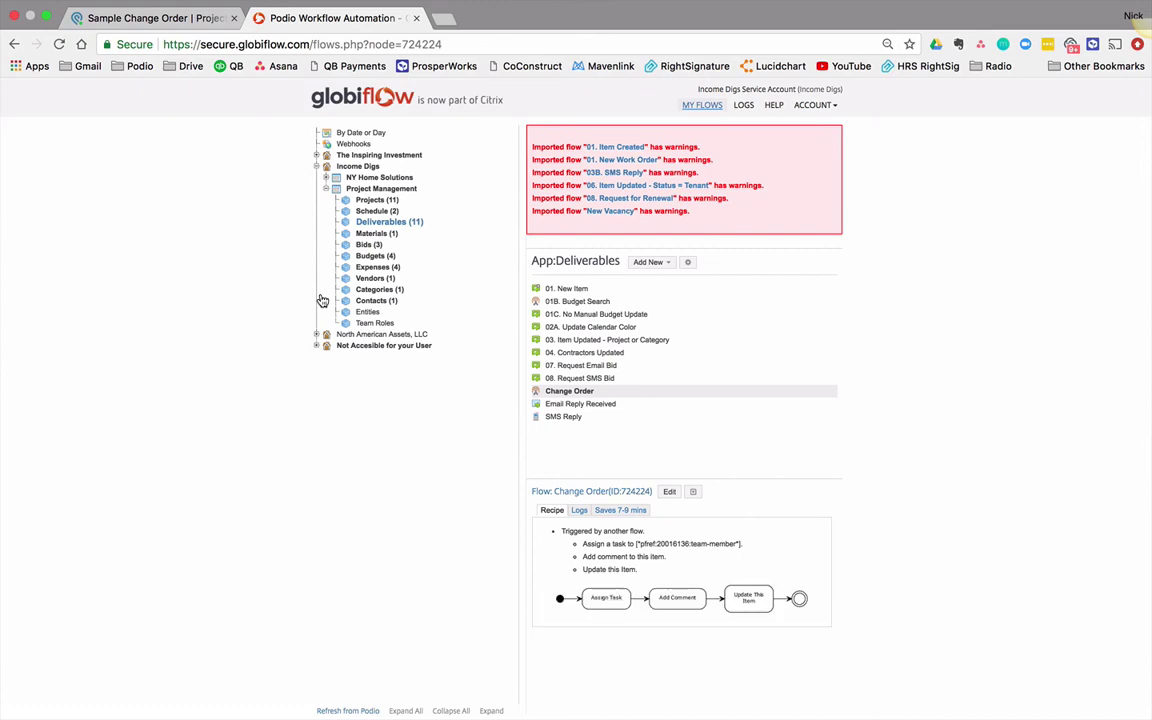
# Step: Toggle Sample Change Order's Type to Change Order and back to Original Scope, then return to GlobiFlow
pyautogui.click(140, 19)
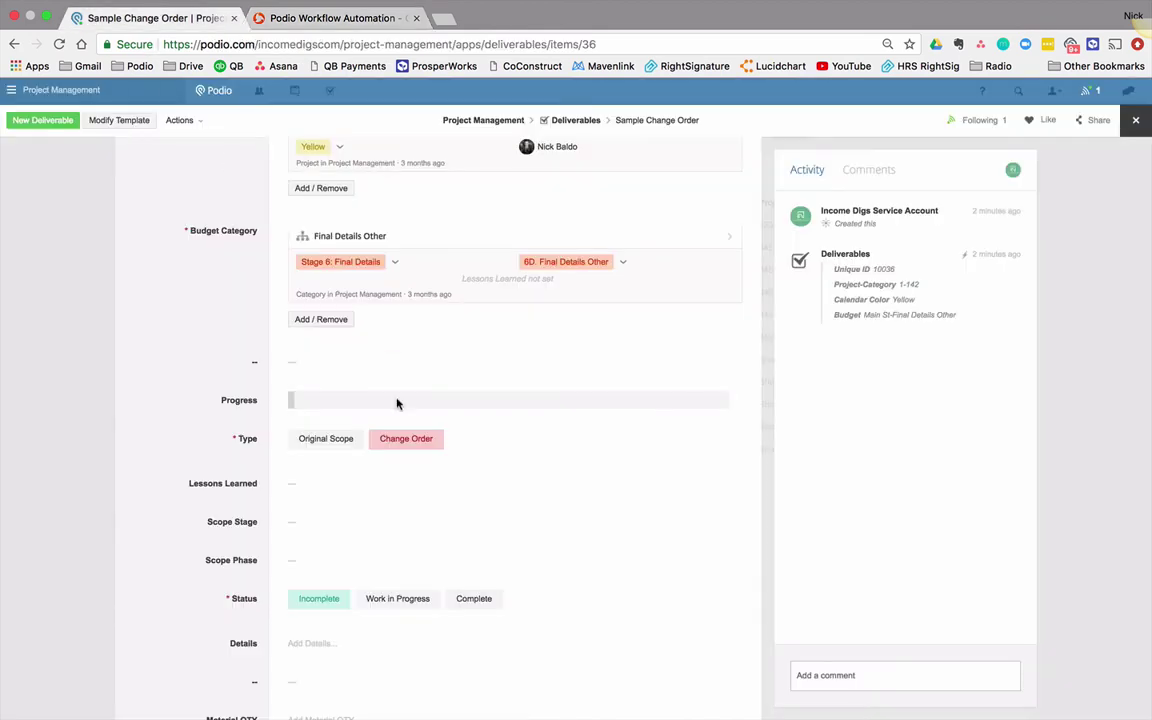
pyautogui.click(406, 442)
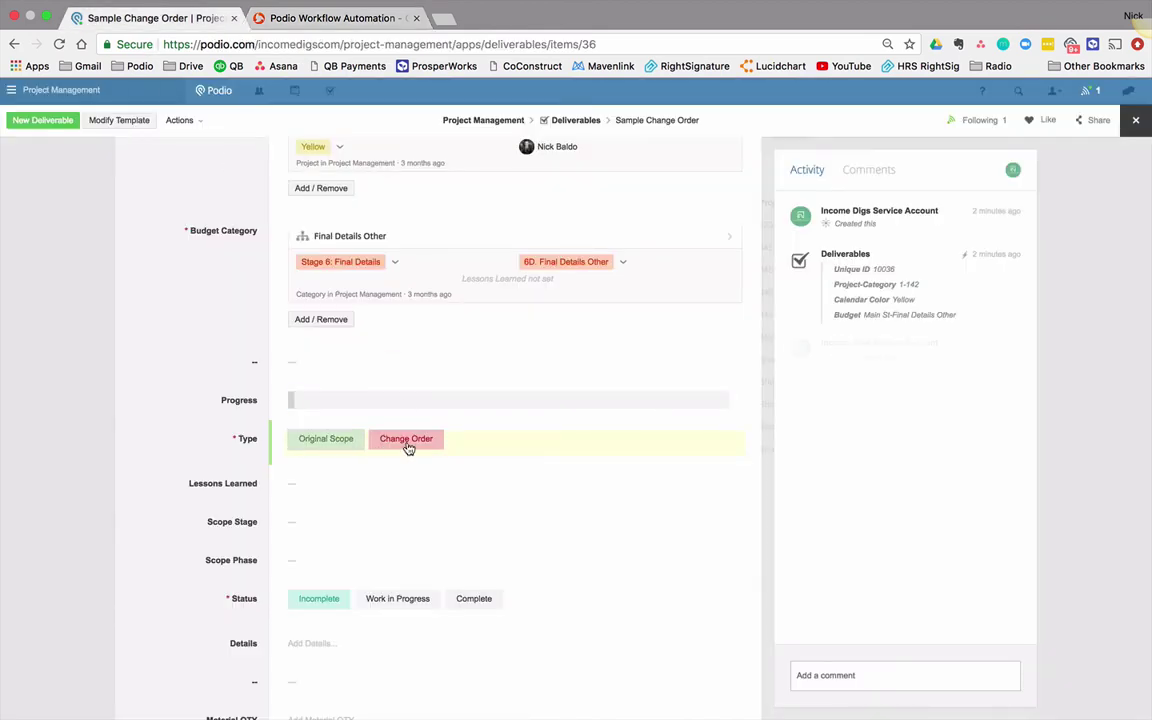
pyautogui.click(326, 441)
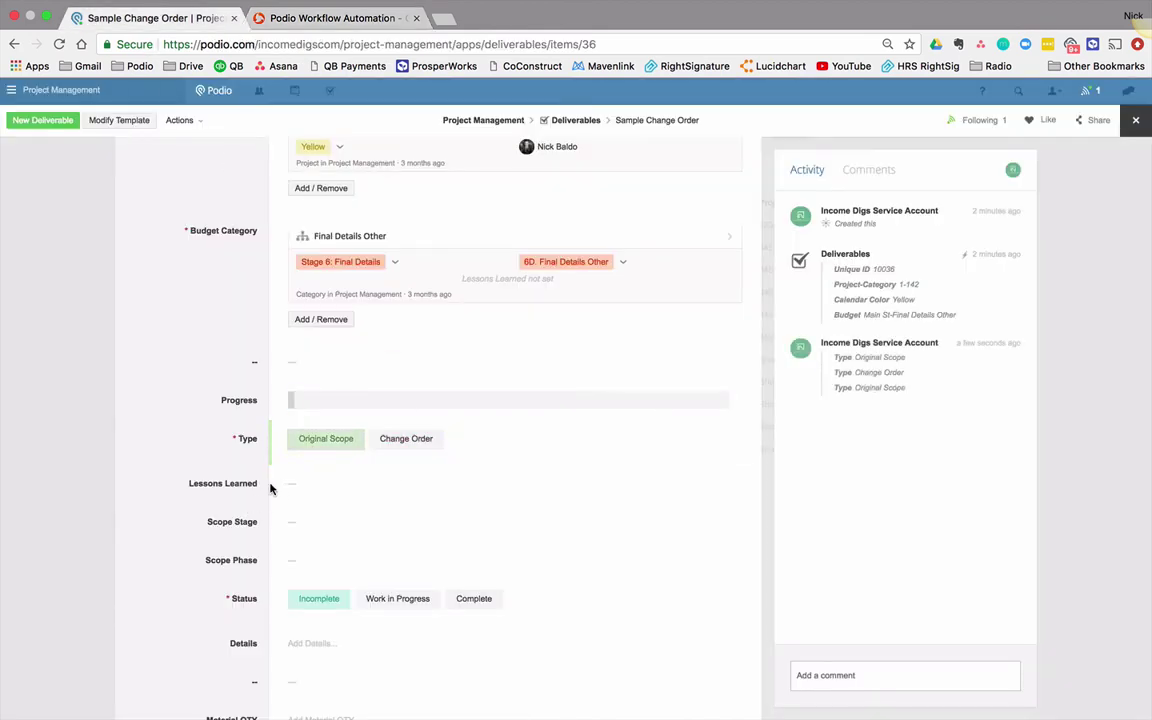
pyautogui.click(325, 20)
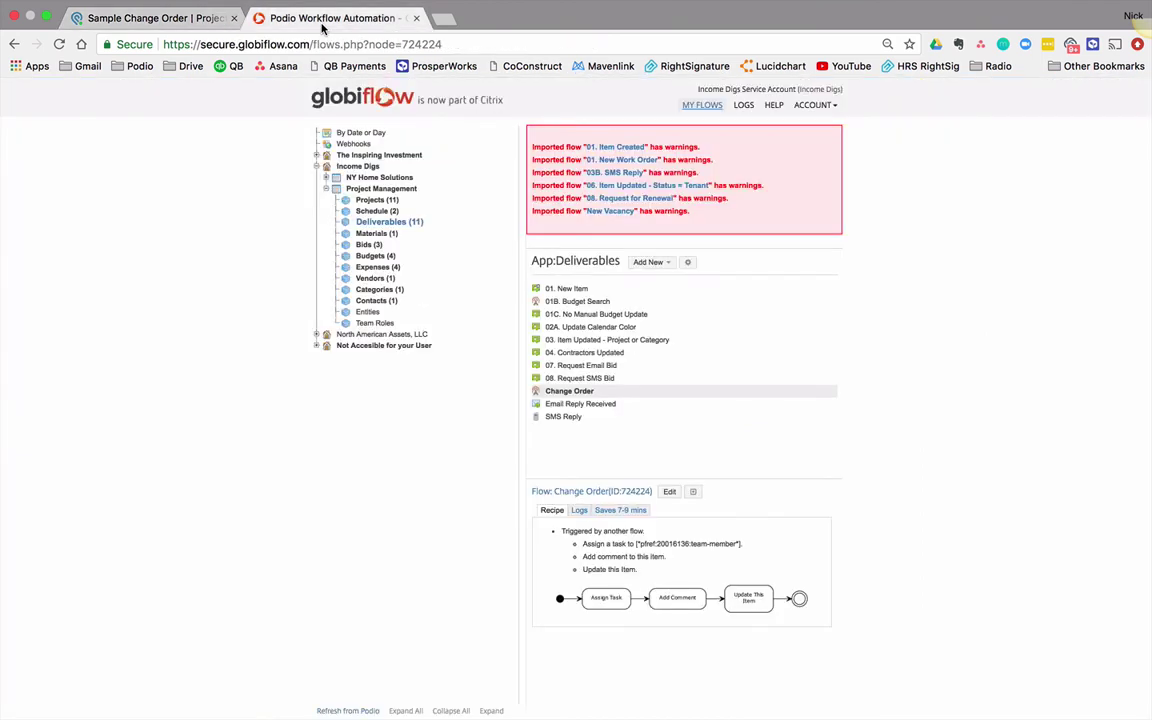
# Step: Create a new Item Updated flow named 'Item Updated - Change Order'
pyautogui.click(648, 262)
pyautogui.click(651, 286)
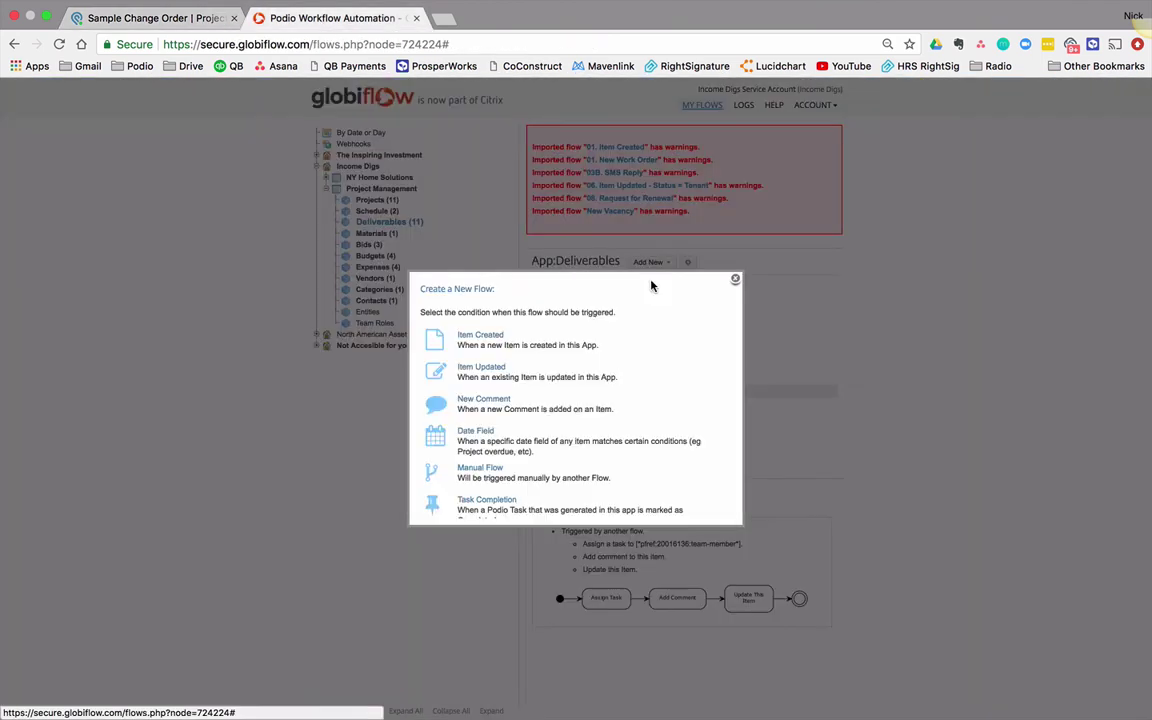
pyautogui.click(487, 372)
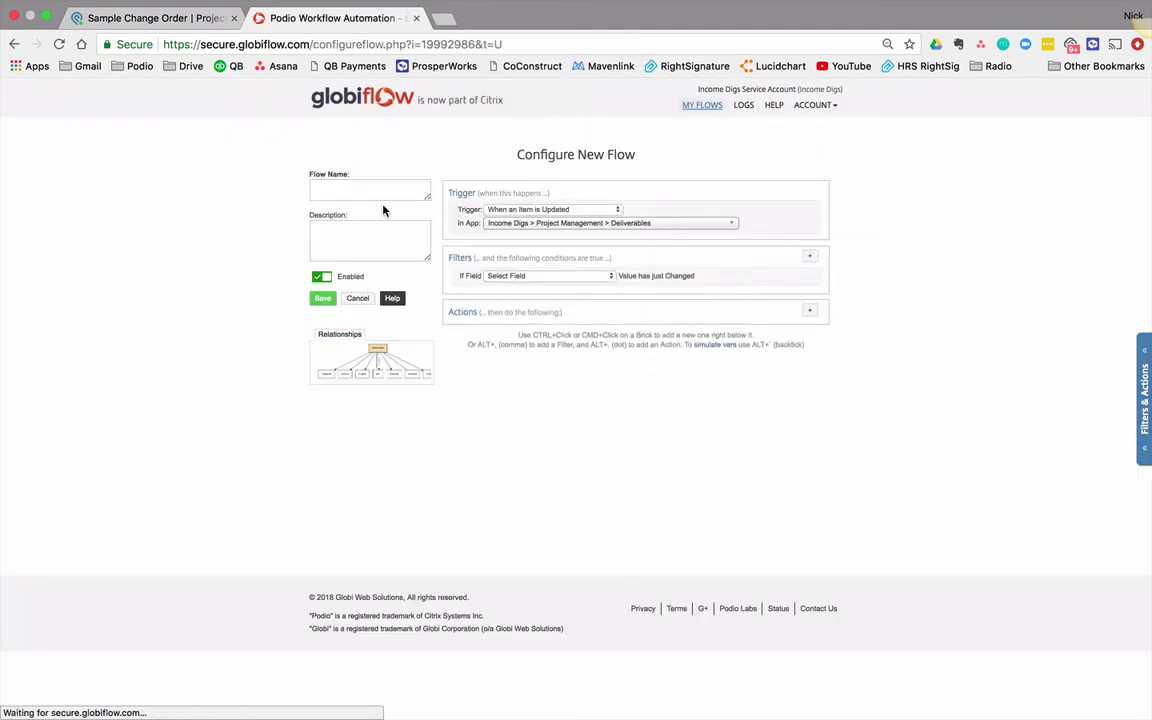
pyautogui.click(390, 193)
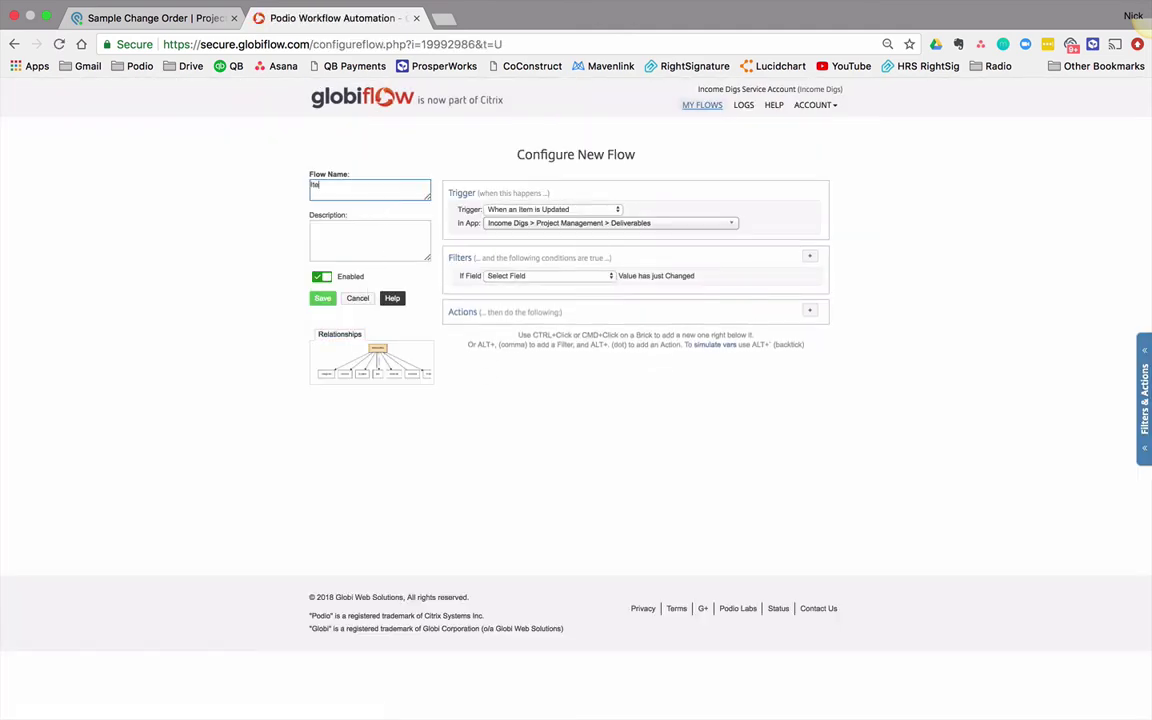
pyautogui.write('Item Updated - Change Order')
# Step: Filter the flow on the Type field changing and Type equal to Change Order
pyautogui.click(500, 276)
pyautogui.click(531, 338)
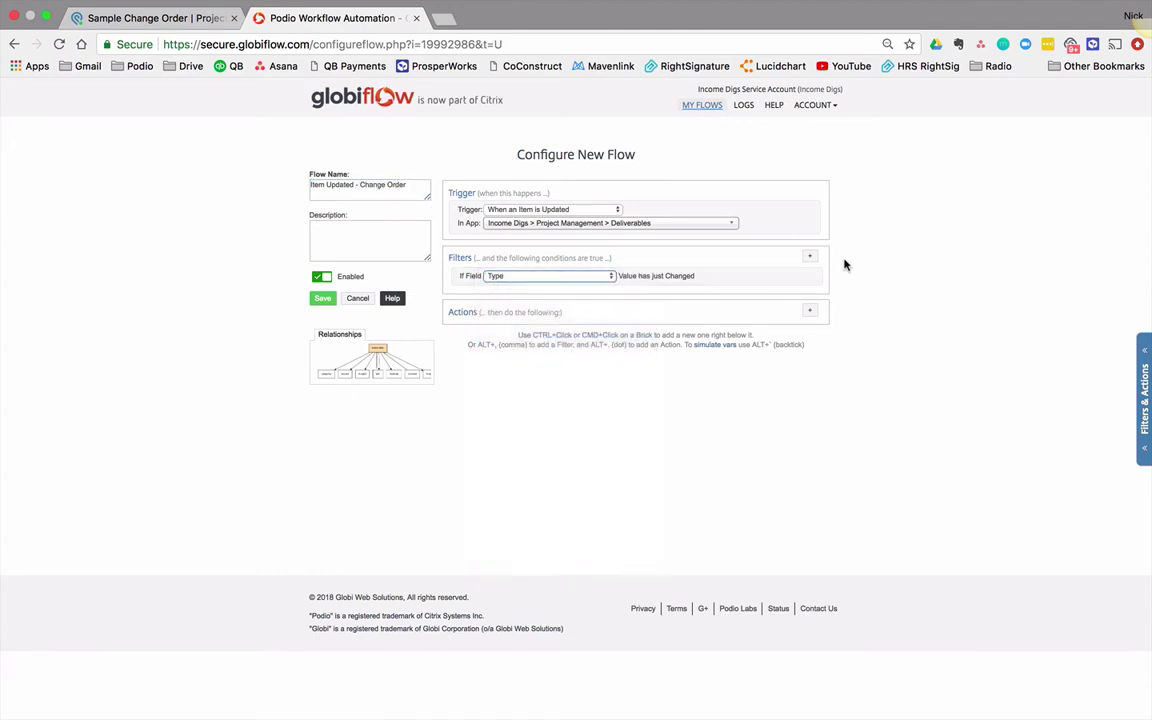
pyautogui.click(810, 256)
pyautogui.click(497, 346)
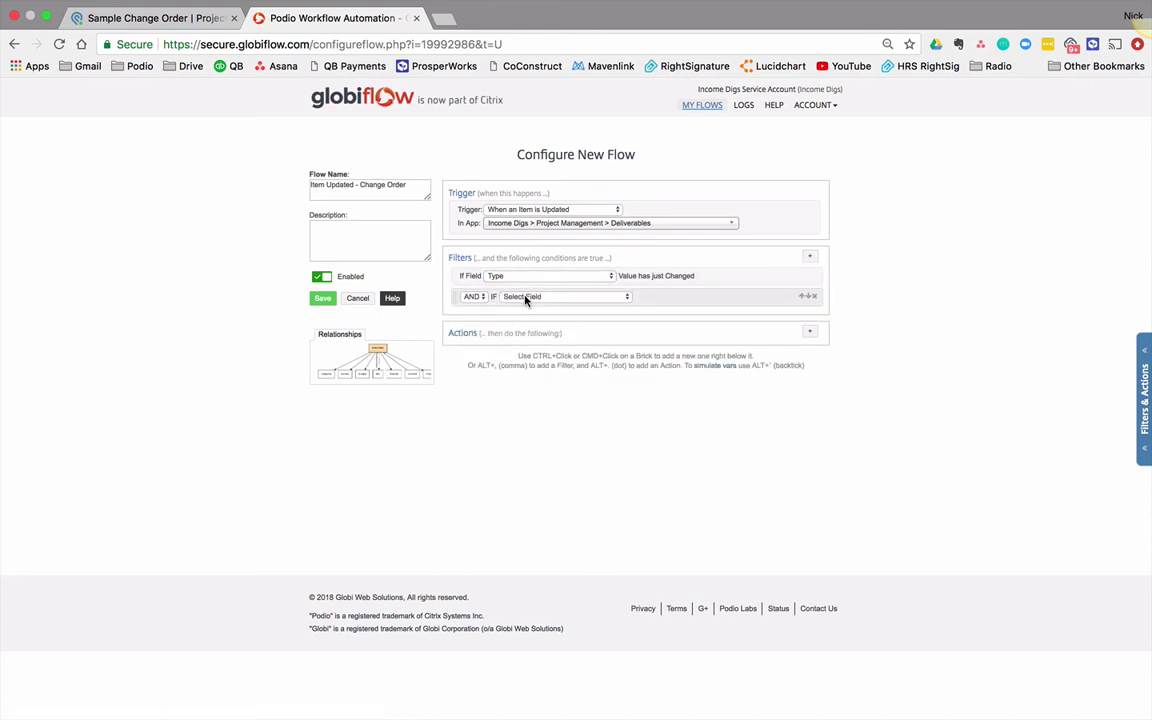
pyautogui.click(563, 296)
pyautogui.click(684, 311)
pyautogui.click(700, 297)
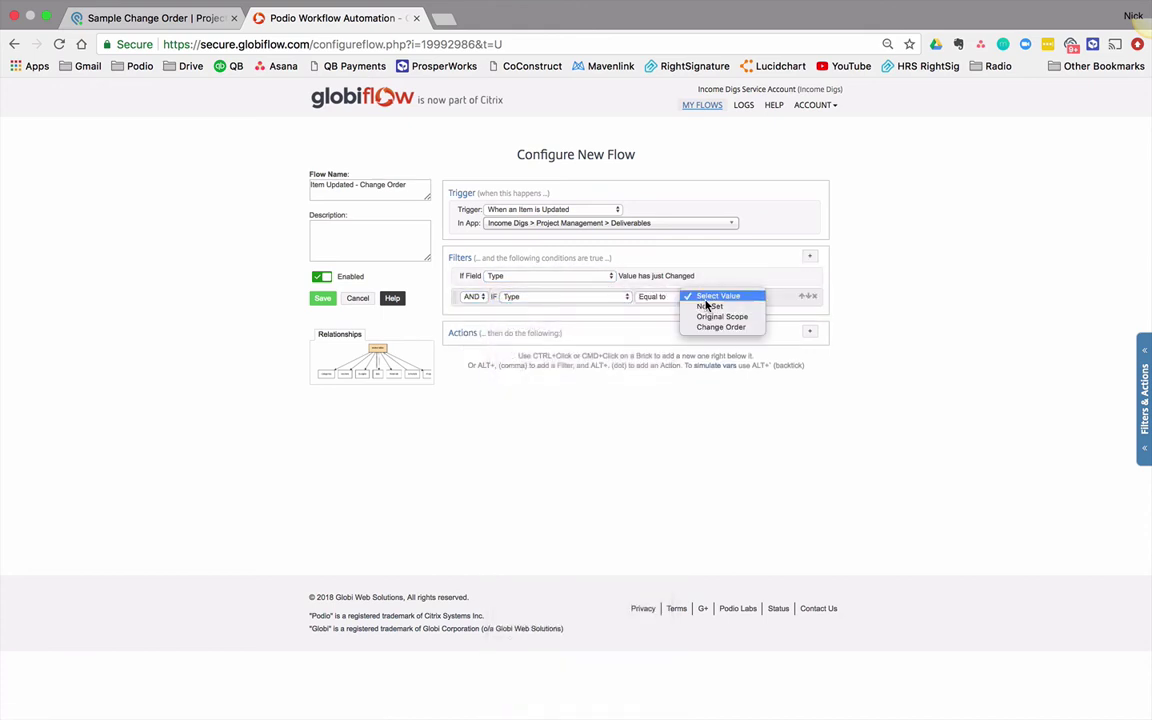
pyautogui.click(720, 327)
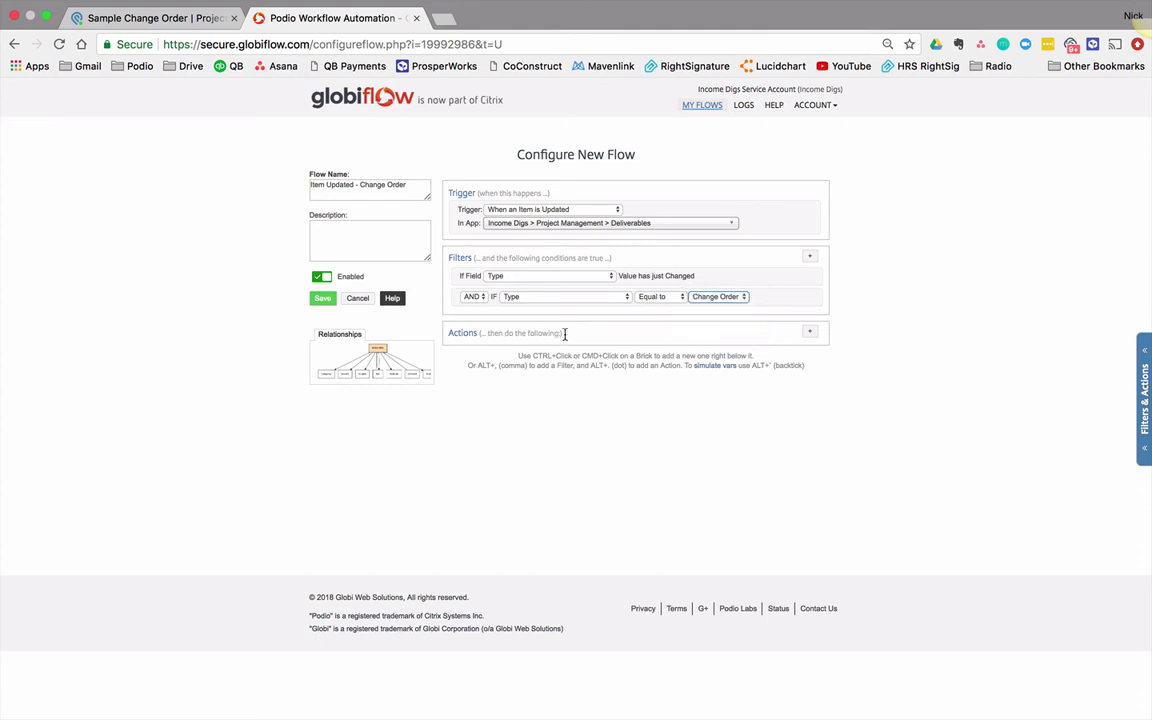
# Step: Add a Trigger Flow action that runs the Change Order flow, and save
pyautogui.click(816, 333)
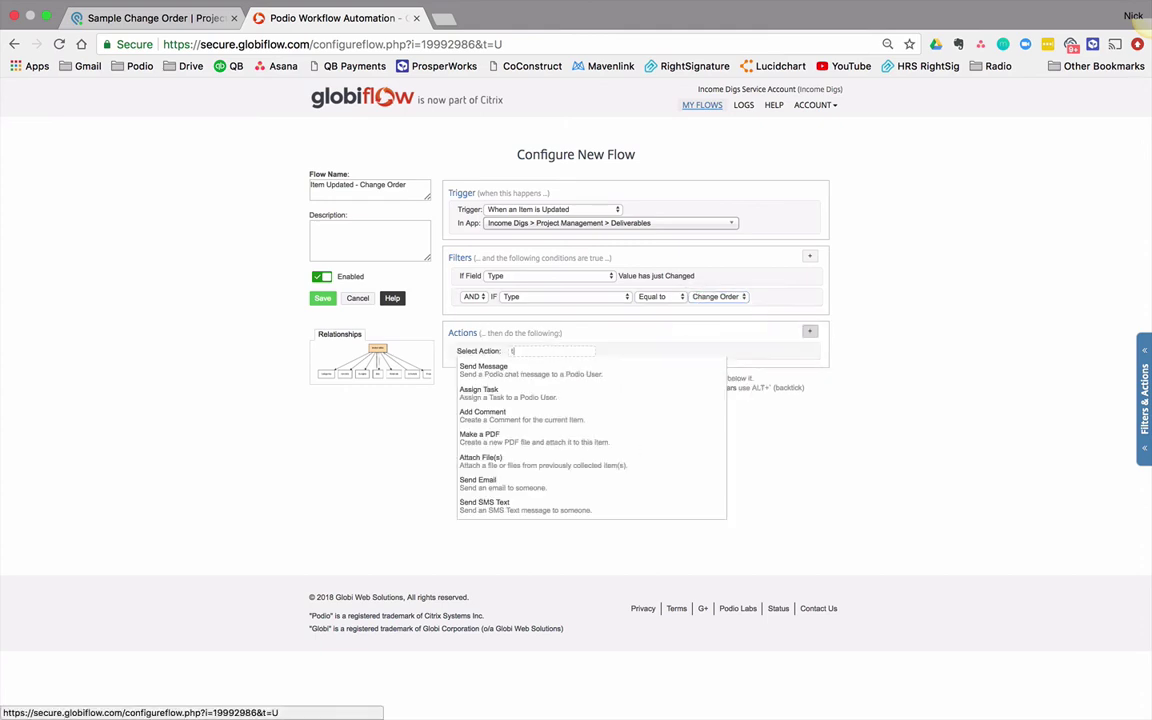
pyautogui.write('trigger')
pyautogui.click(489, 373)
pyautogui.click(575, 360)
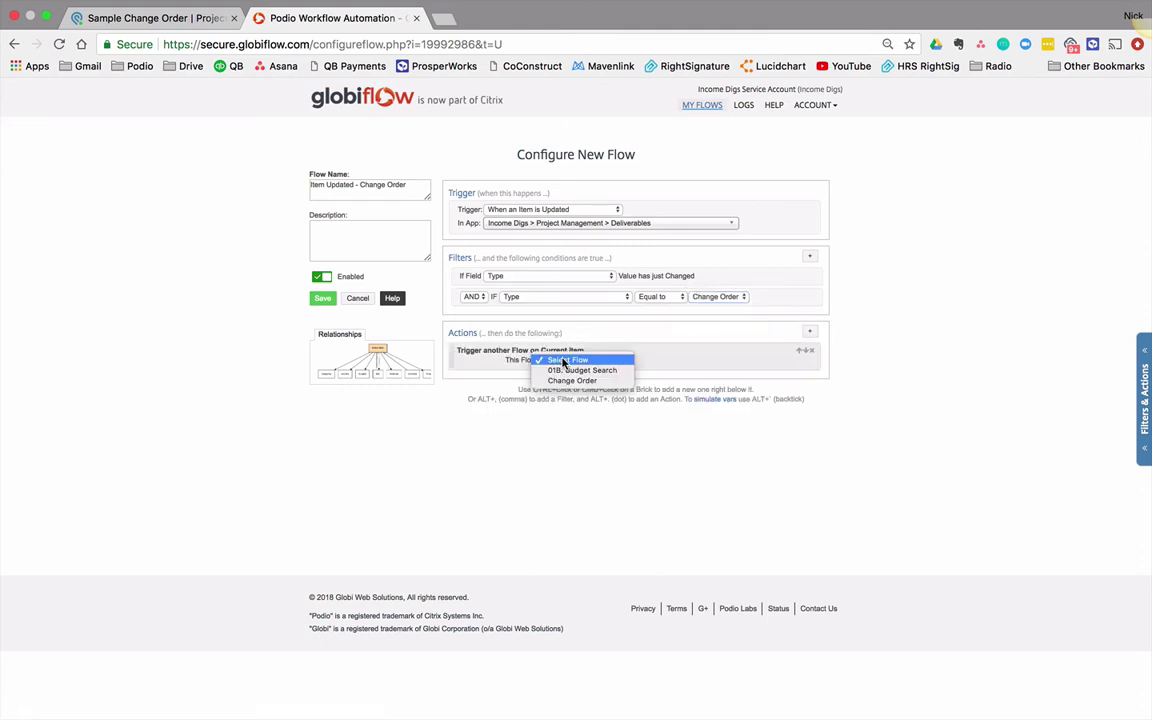
pyautogui.click(575, 380)
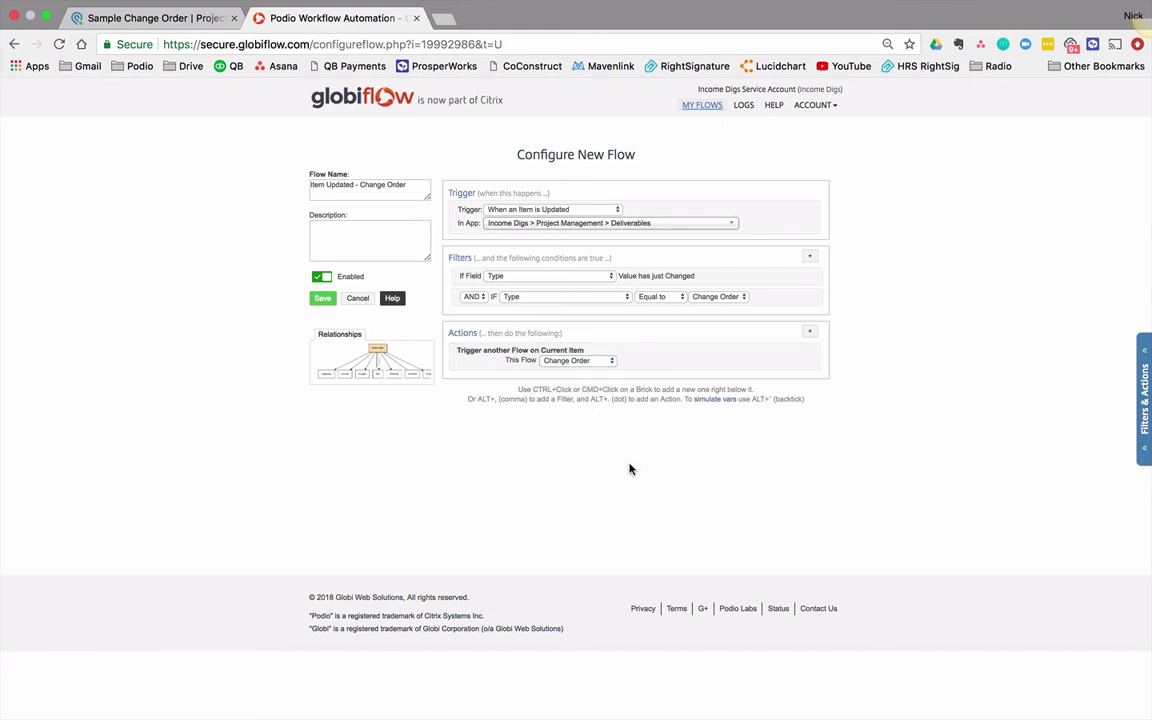
pyautogui.click(322, 298)
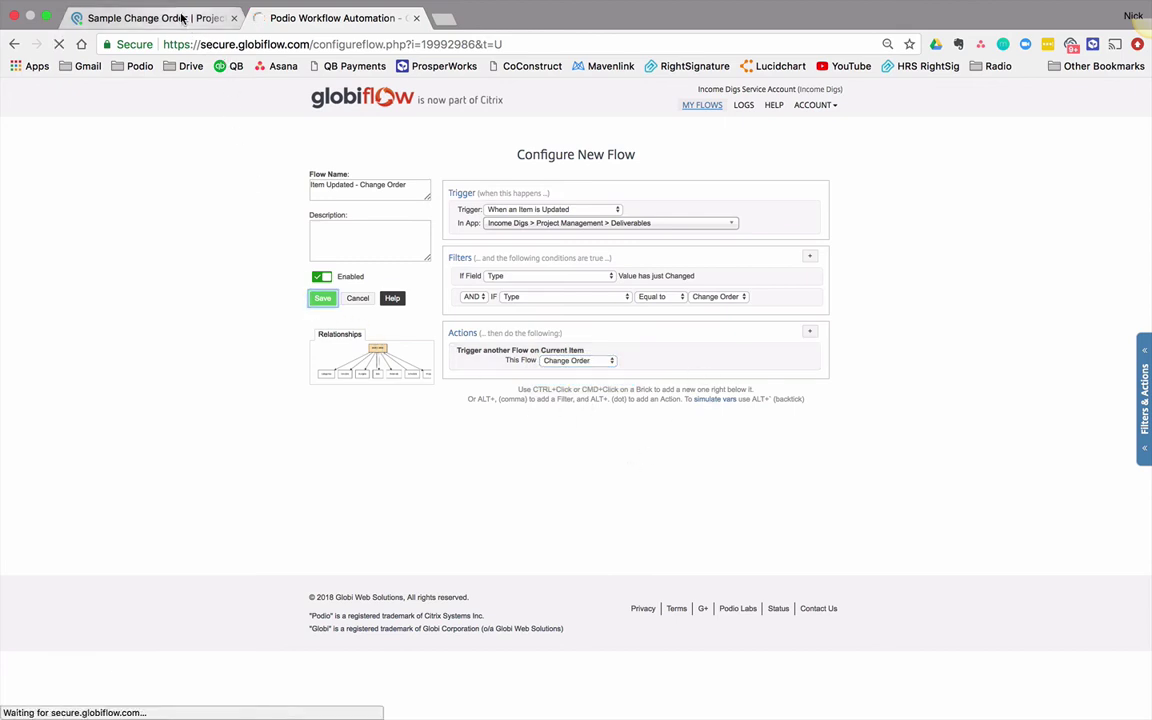
# Step: Set Sample Change Order's Type to Change Order to fire the flow, then reset it to Original Scope
pyautogui.click(183, 20)
pyautogui.click(400, 439)
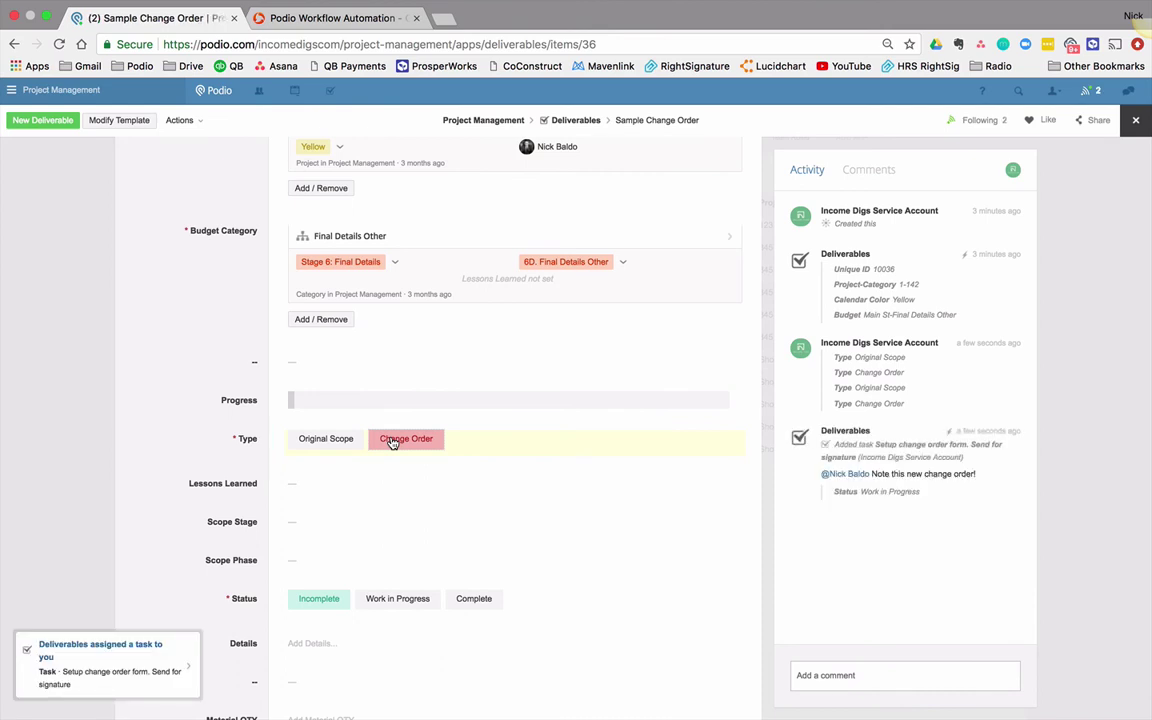
pyautogui.click(327, 440)
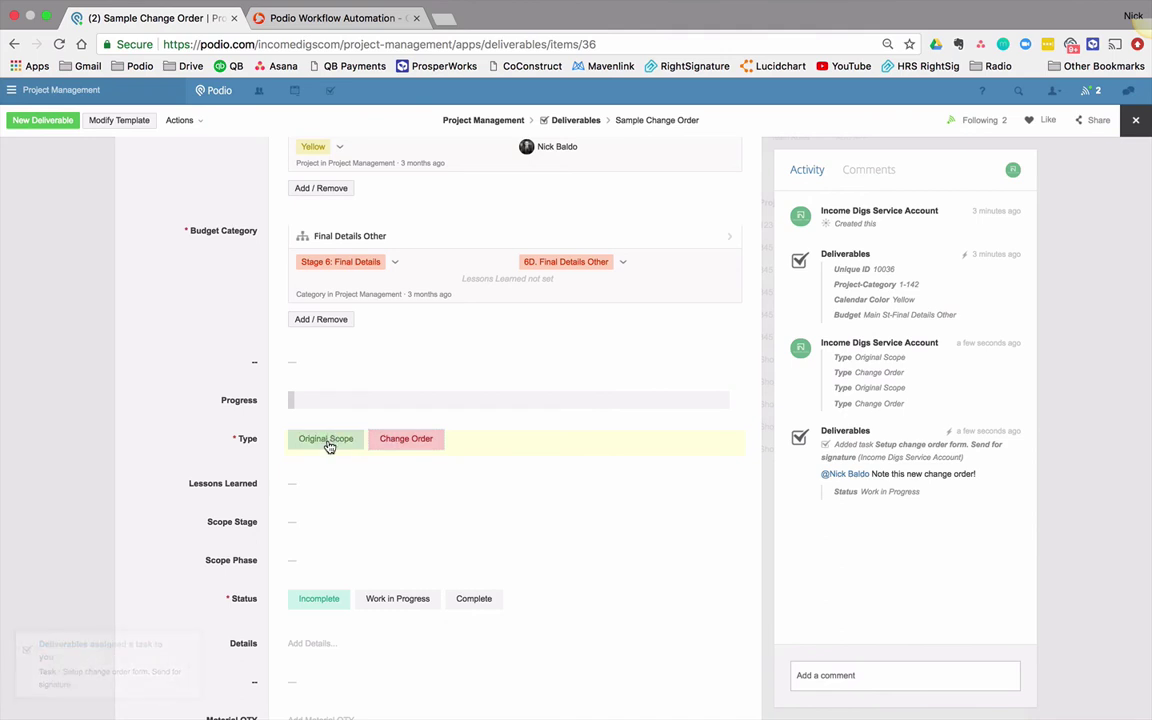
pyautogui.click(300, 19)
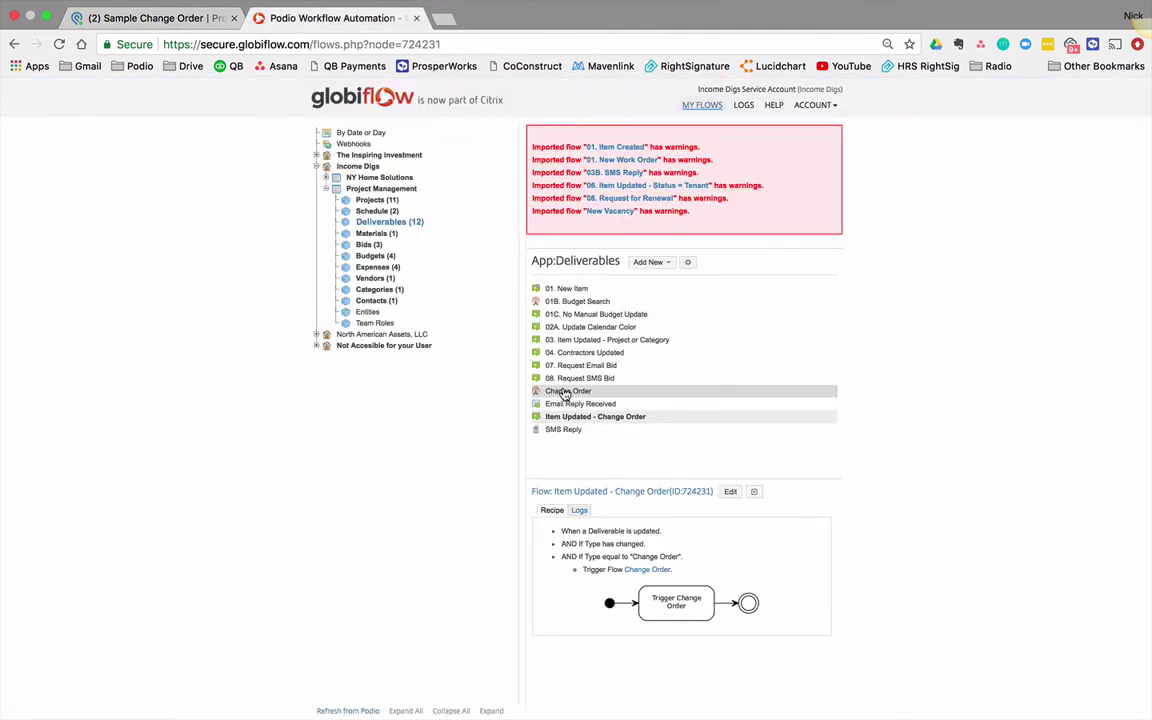
# Step: In the 01. New Item flow, add a sanity check [(Deliverable) Type]=="Change Order"
pyautogui.click(577, 291)
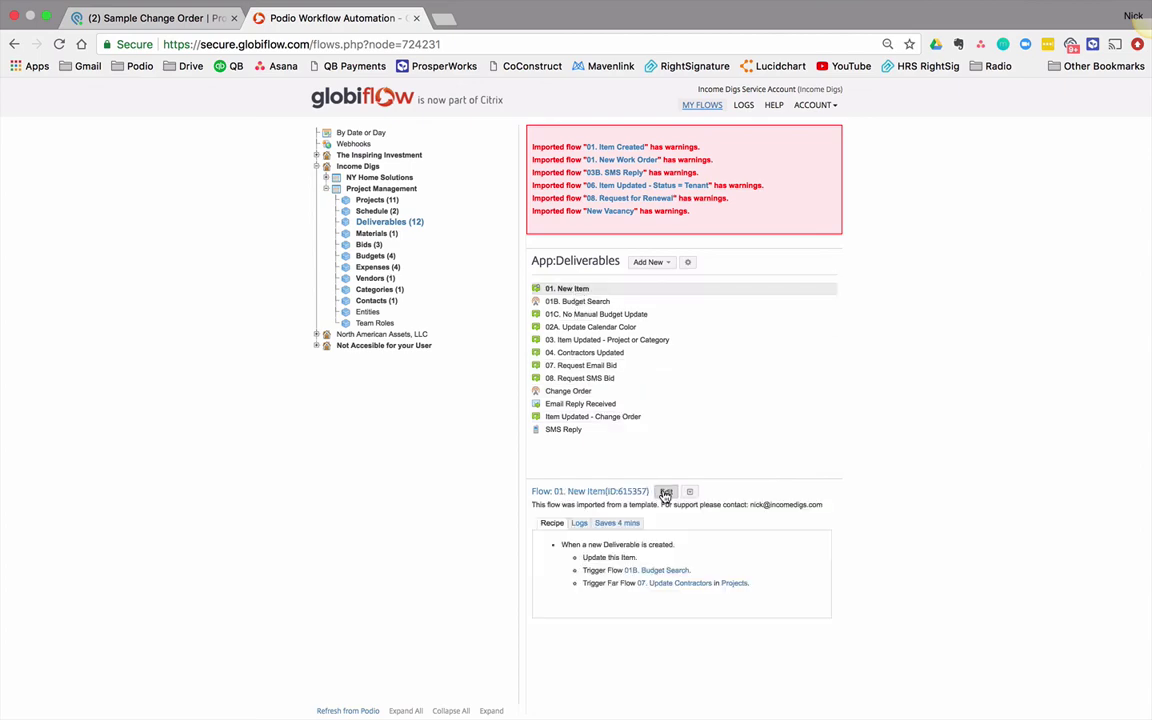
pyautogui.click(664, 490)
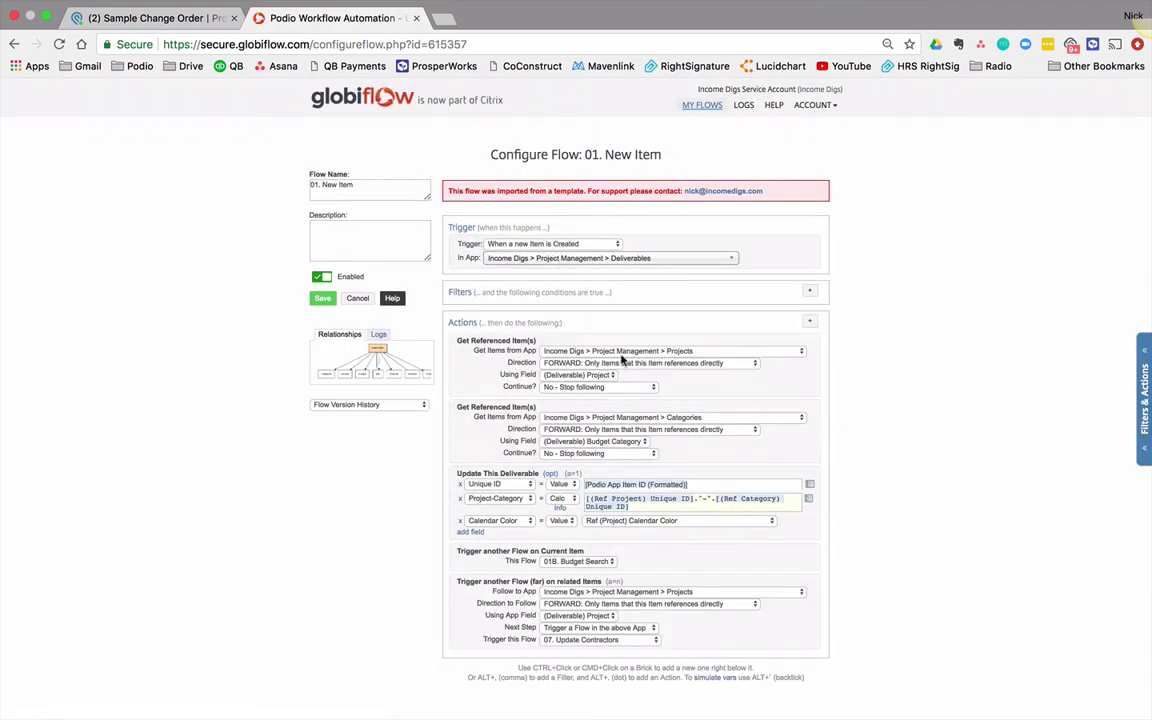
pyautogui.scroll(-3, 557, 619)
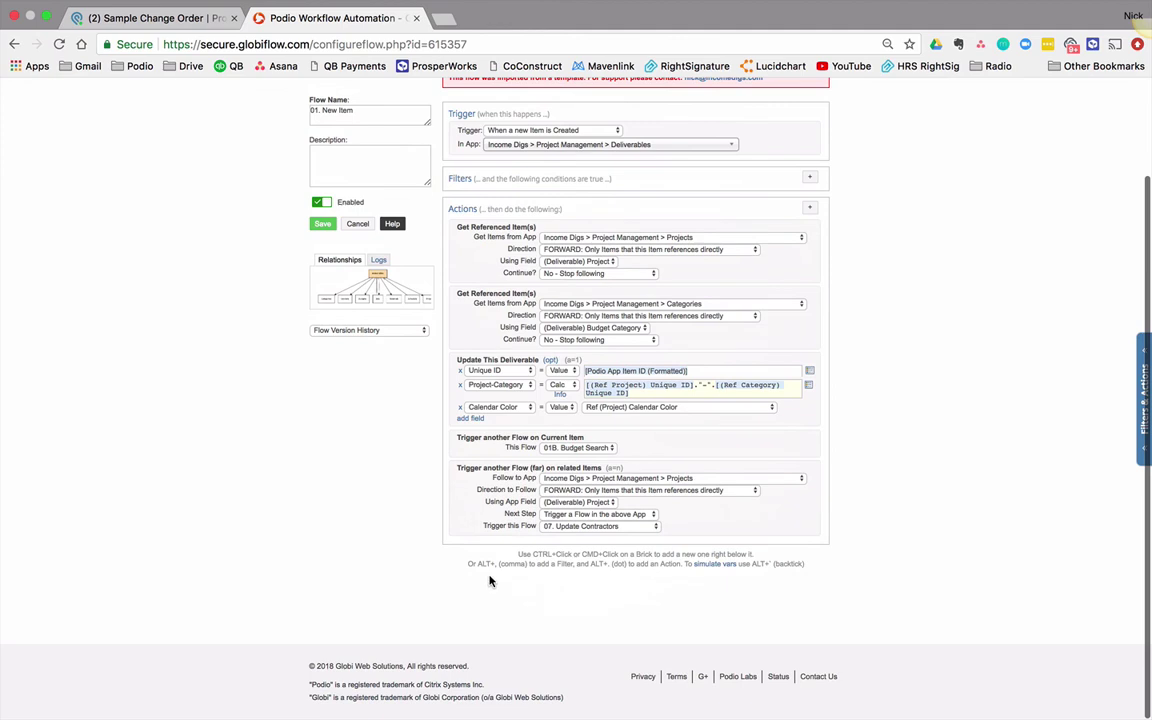
pyautogui.keyDown('super'); pyautogui.click(478, 521); pyautogui.keyUp('super')
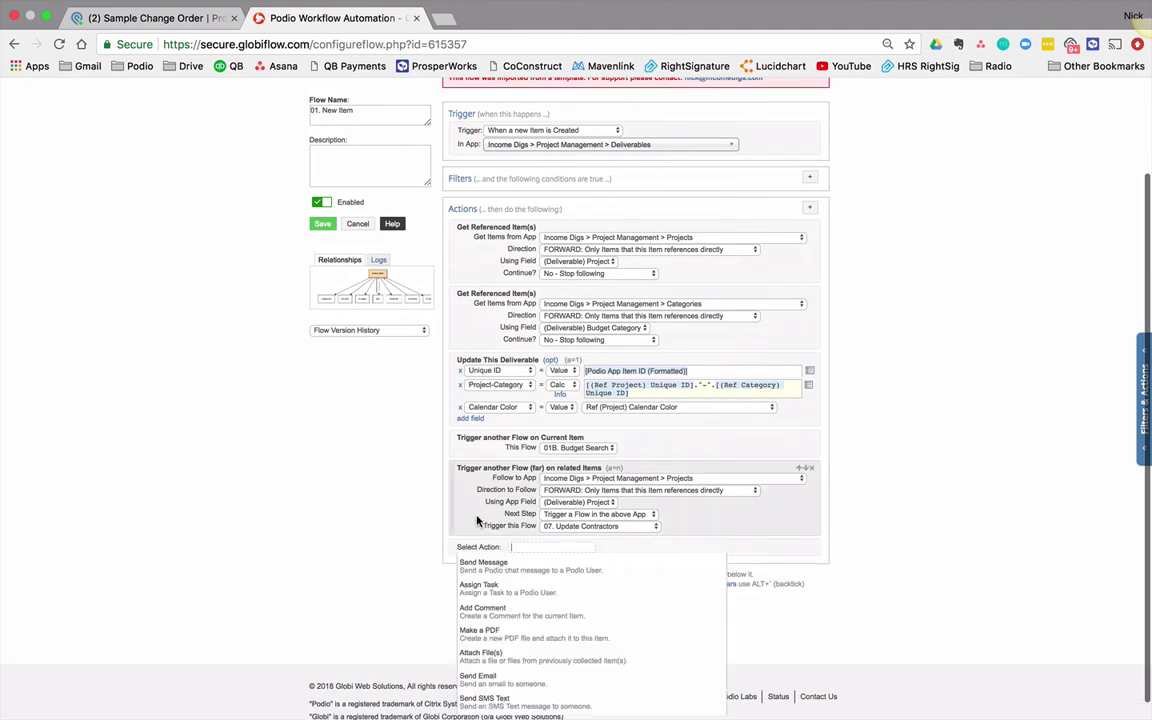
pyautogui.click(482, 558)
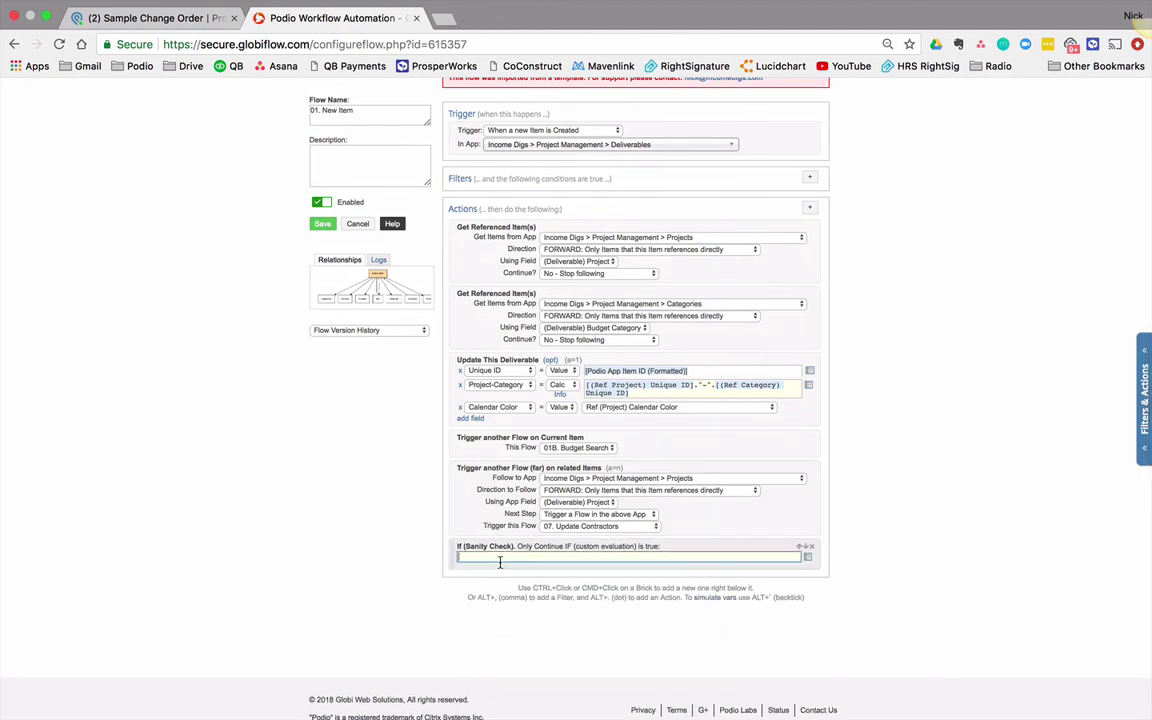
pyautogui.click(807, 556)
pyautogui.write('type')
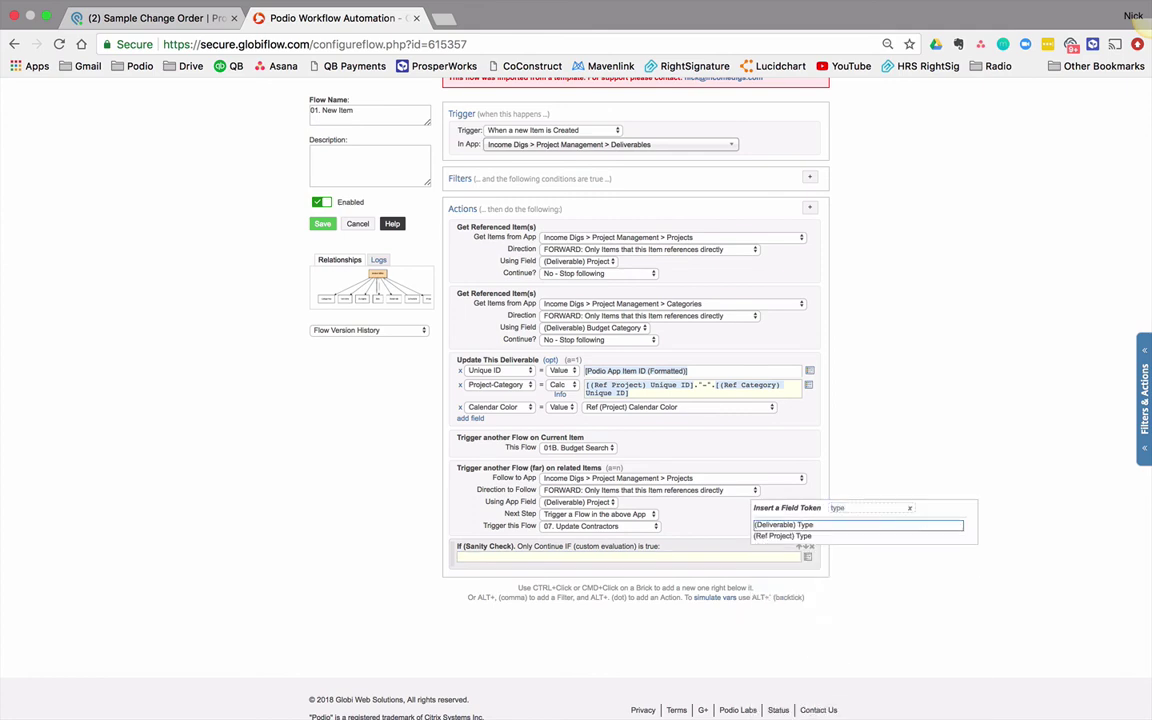
pyautogui.press('Return')
pyautogui.write('=')
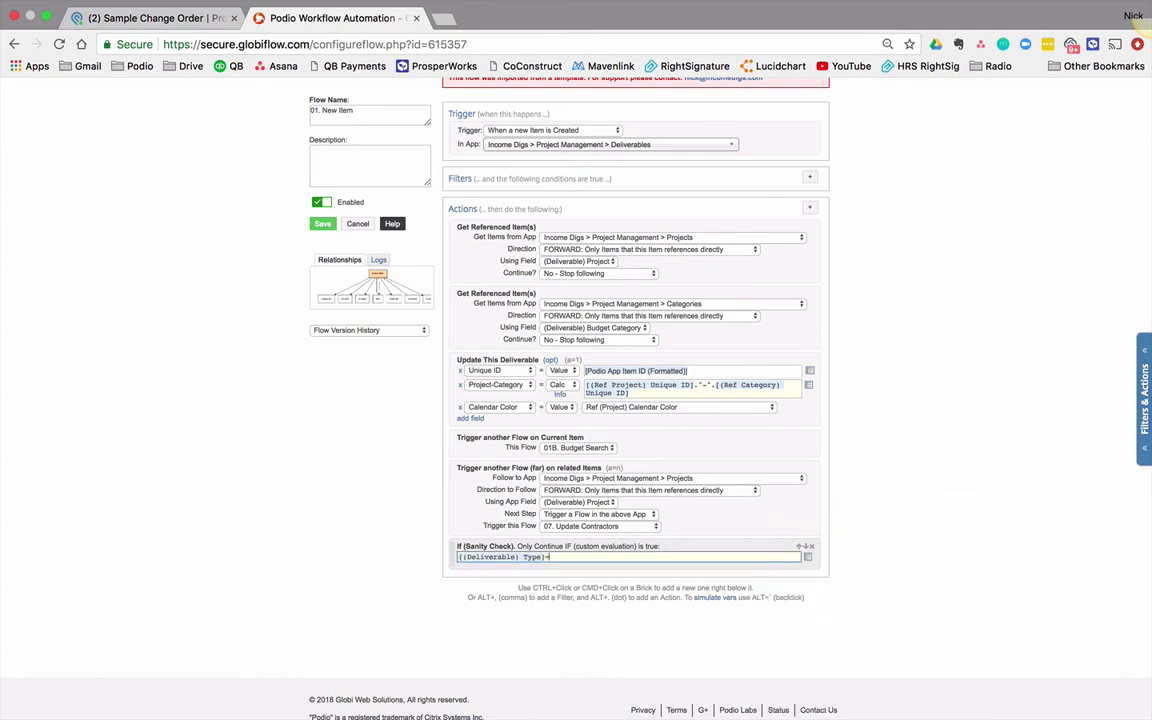
pyautogui.write('="Change Order')
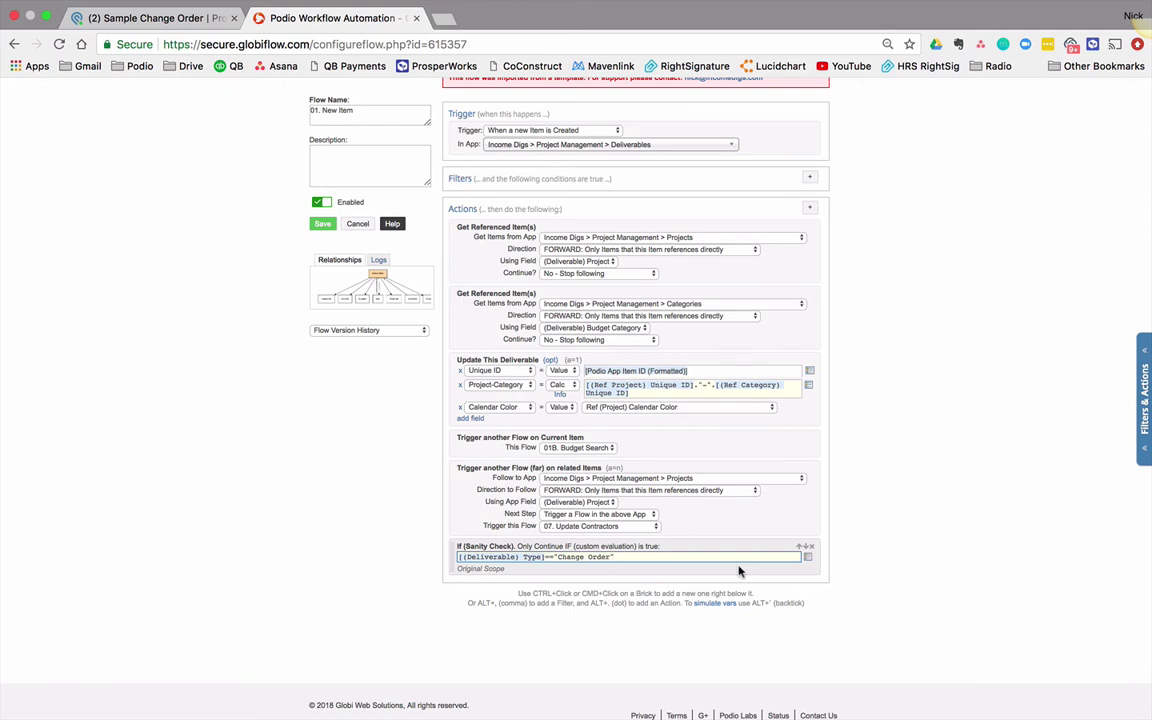
# Step: Add an End If and a Trigger Flow on the current item running Change Order, then save
pyautogui.keyDown('super'); pyautogui.click(739, 571); pyautogui.keyUp('super')
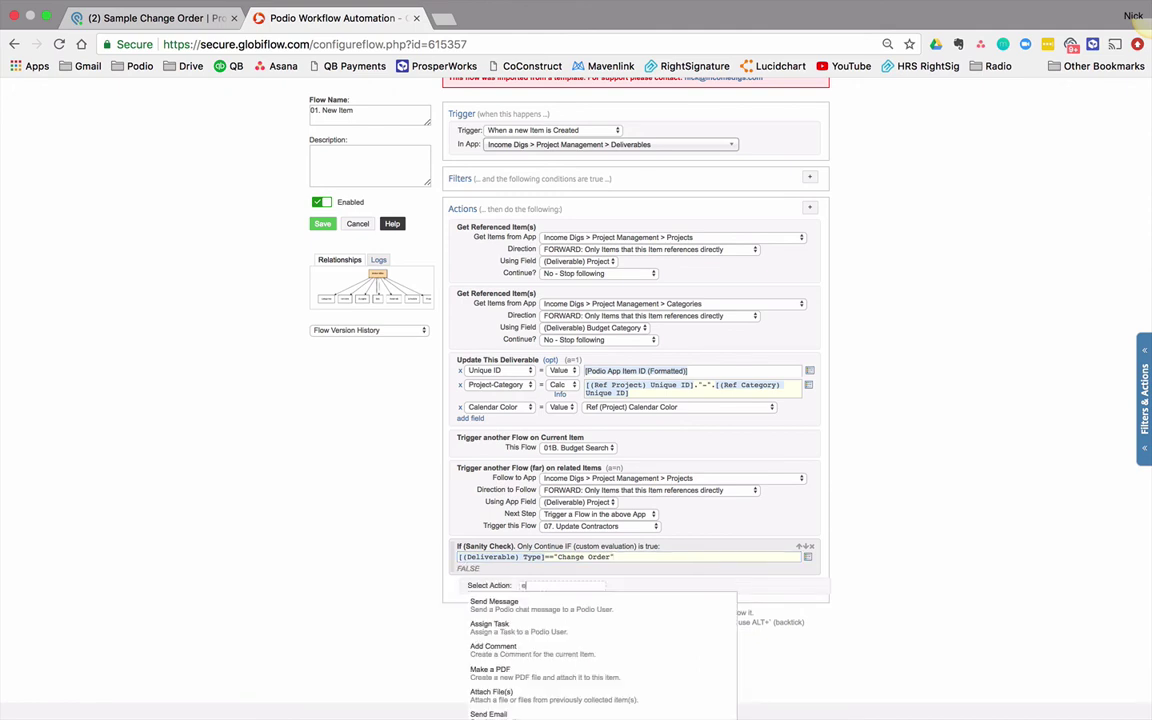
pyautogui.write('end')
pyautogui.click(480, 672)
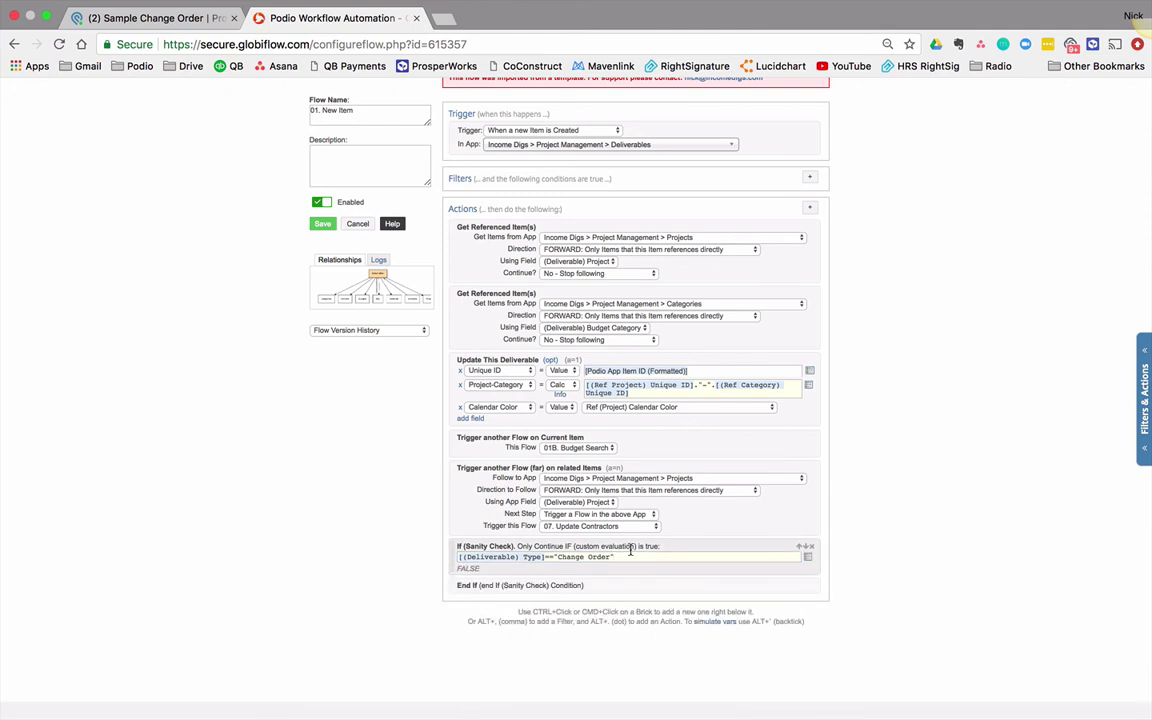
pyautogui.keyDown('super'); pyautogui.click(609, 574); pyautogui.keyUp('super')
pyautogui.write('trigger')
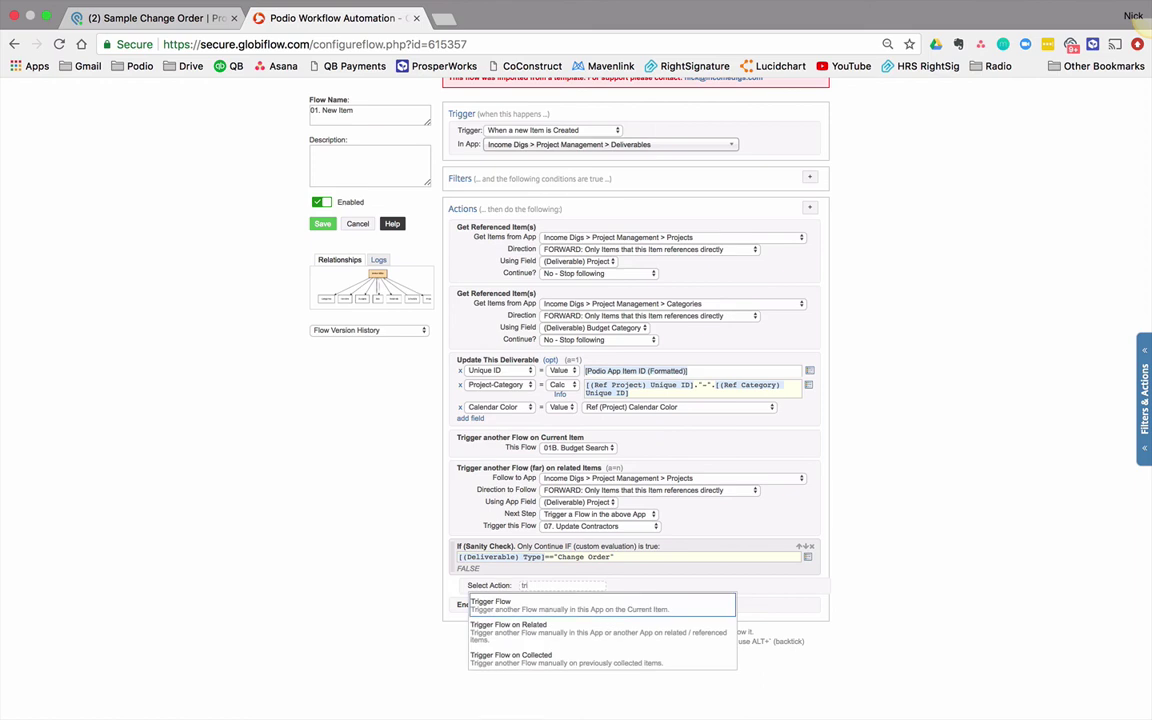
pyautogui.click(601, 596)
pyautogui.click(601, 596)
pyautogui.click(604, 615)
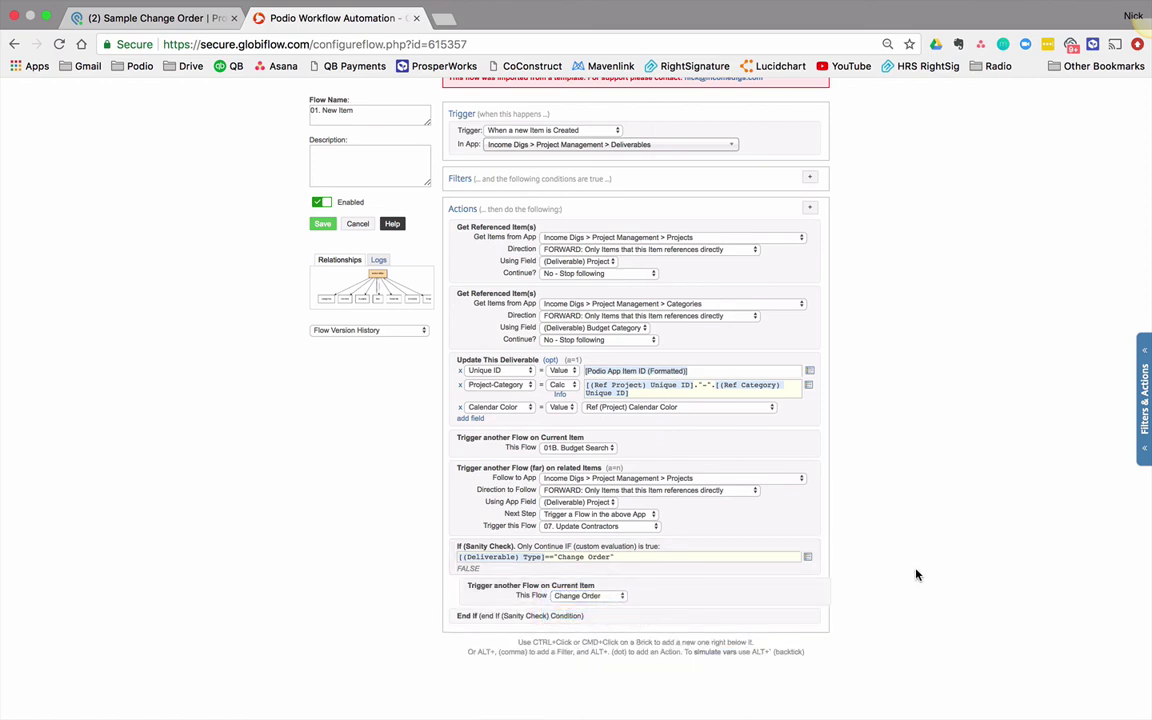
pyautogui.click(322, 223)
# Step: Create deliverable 'SAMPLE CHANGE ORDER 2' for 345 Maple, Final Details Other, Type Change Order
pyautogui.click(168, 20)
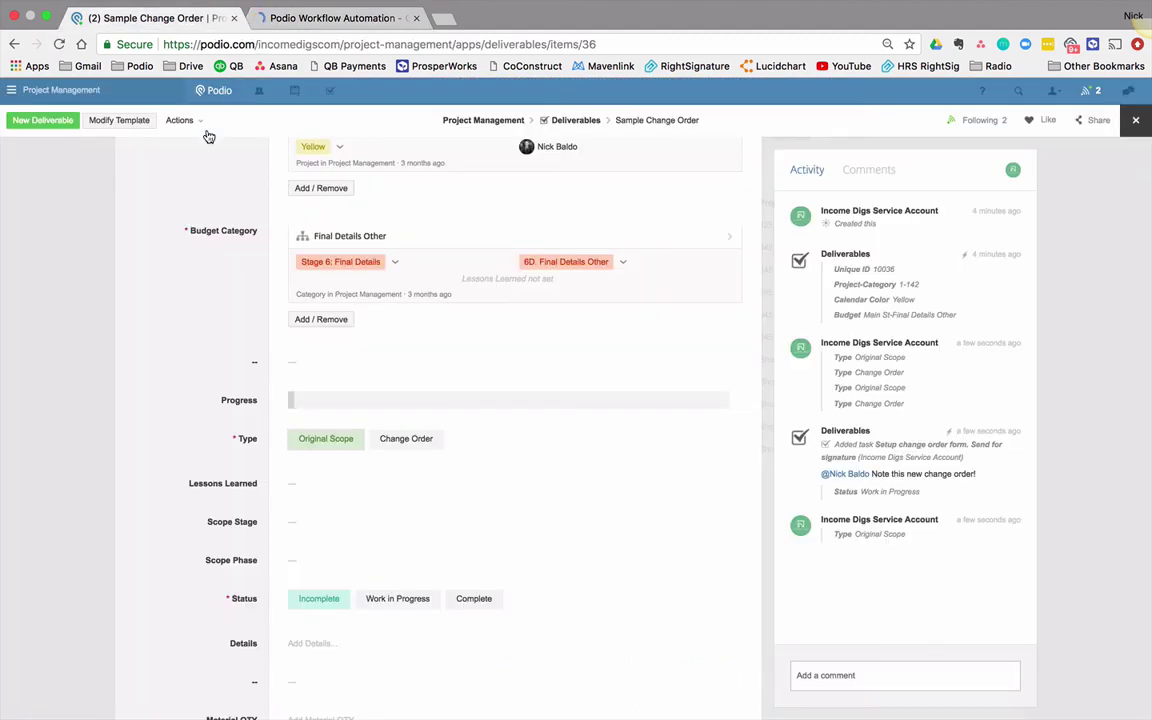
pyautogui.click(48, 121)
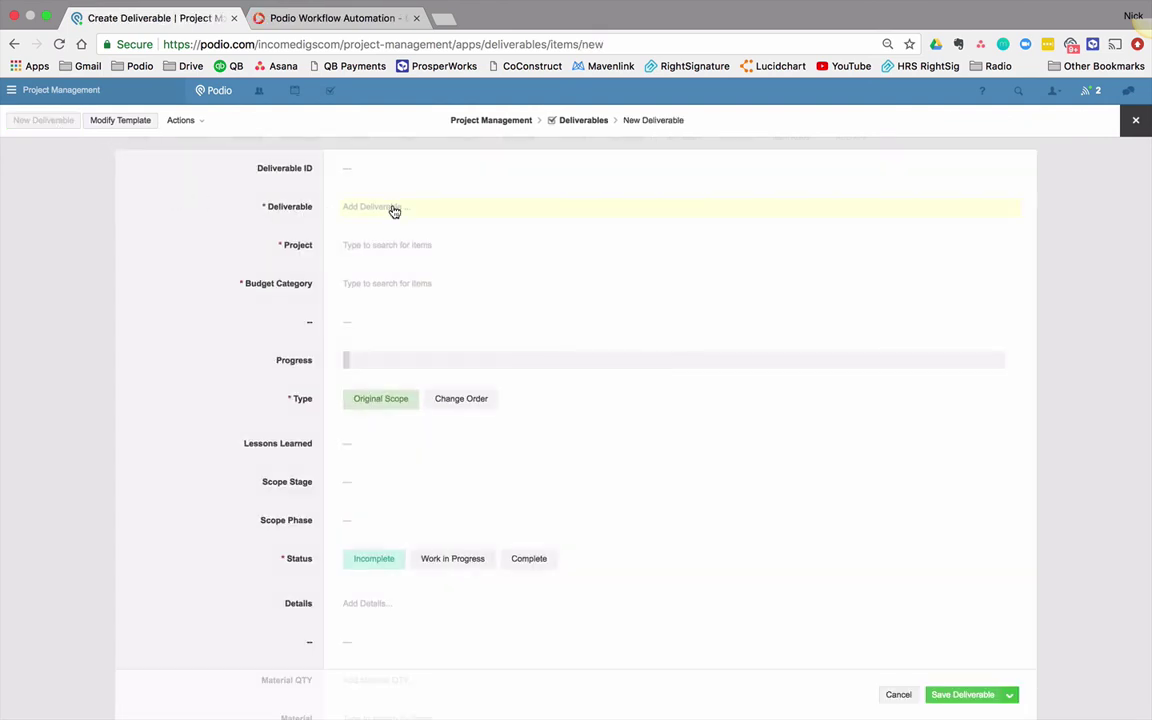
pyautogui.click(393, 208)
pyautogui.write('SAMPLE ')
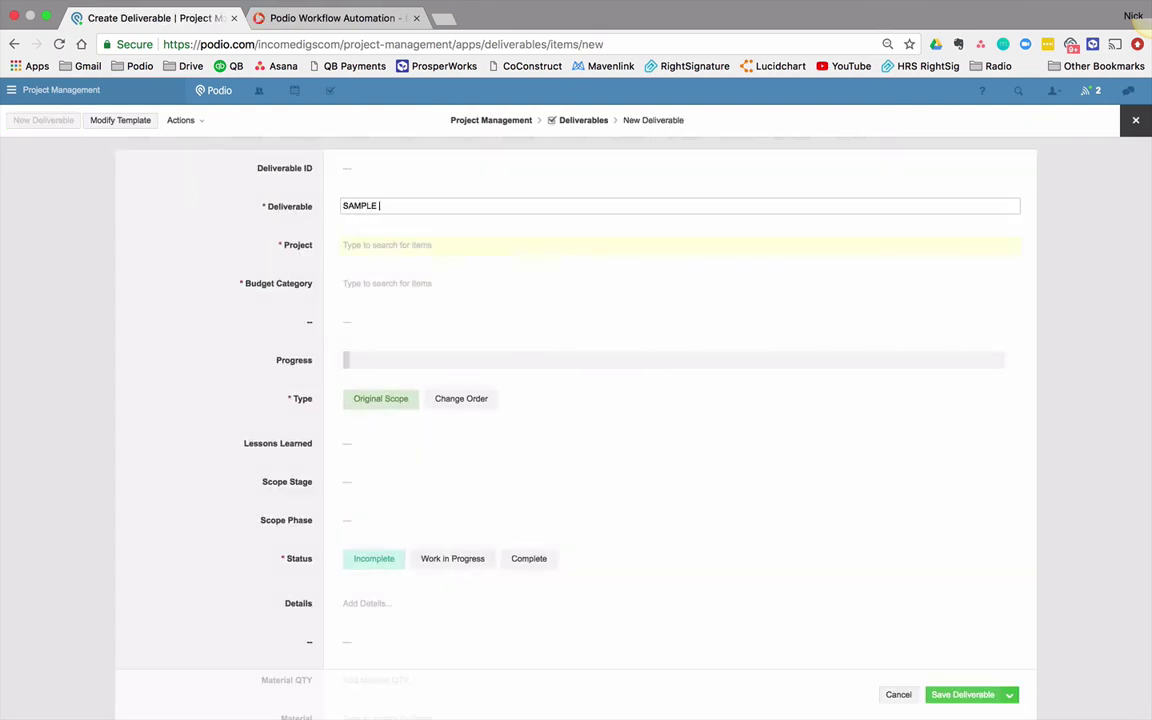
pyautogui.write('CHANGE ORDER 2')
pyautogui.press('Tab')
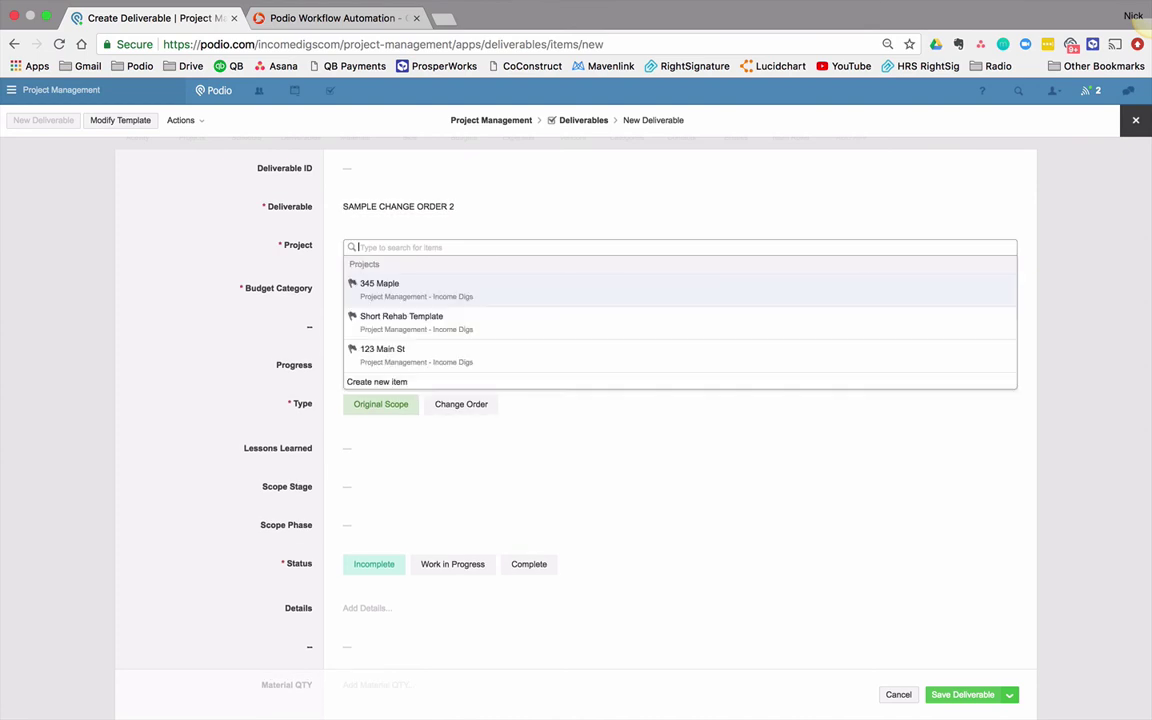
pyautogui.press('Return')
pyautogui.press('Tab')
pyautogui.press('Return')
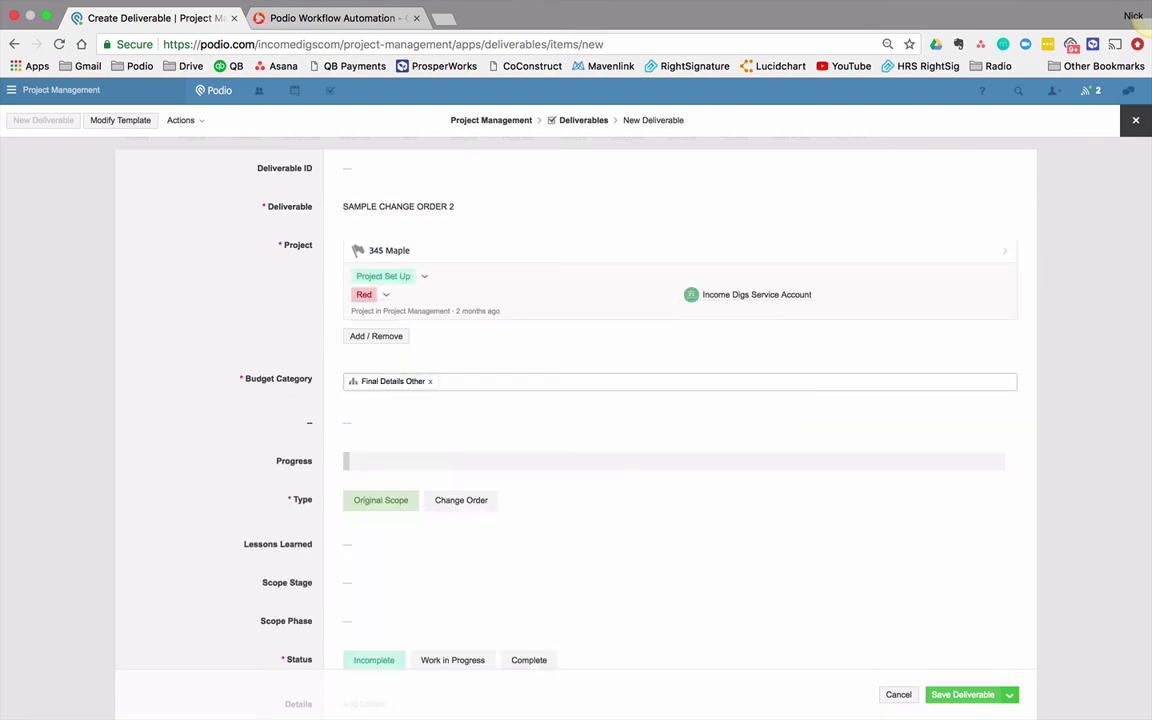
pyautogui.click(455, 586)
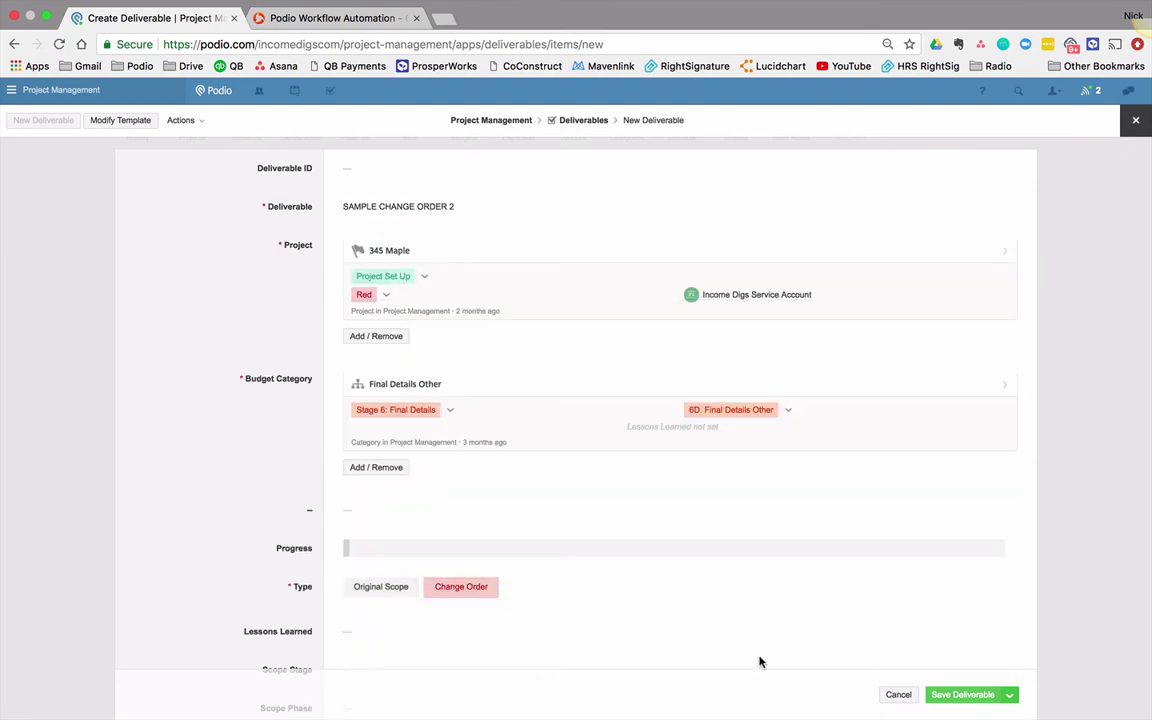
pyautogui.click(946, 696)
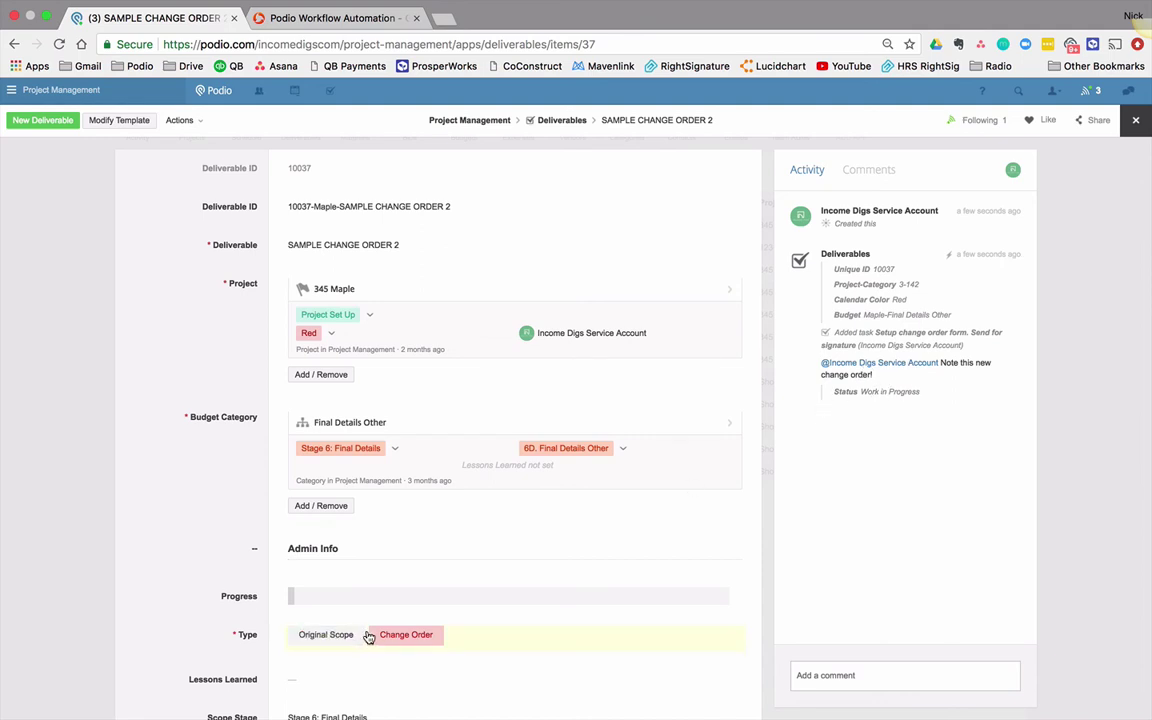
pyautogui.click(310, 20)
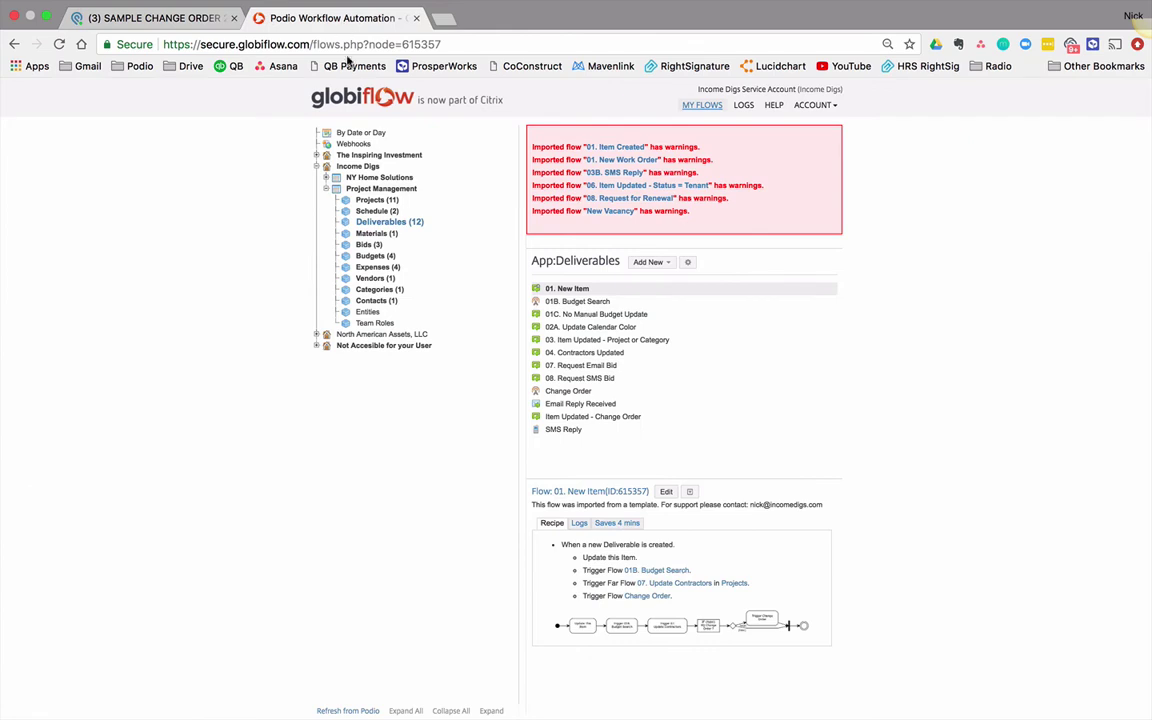
pyautogui.click(562, 394)
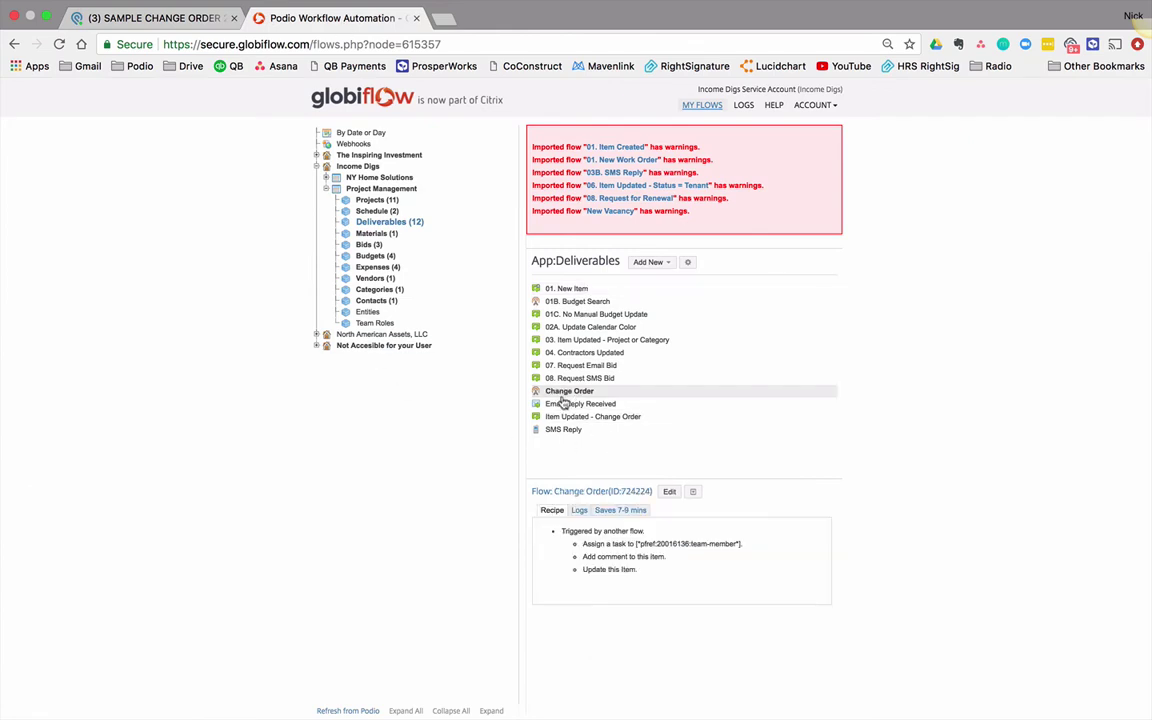
pyautogui.click(669, 492)
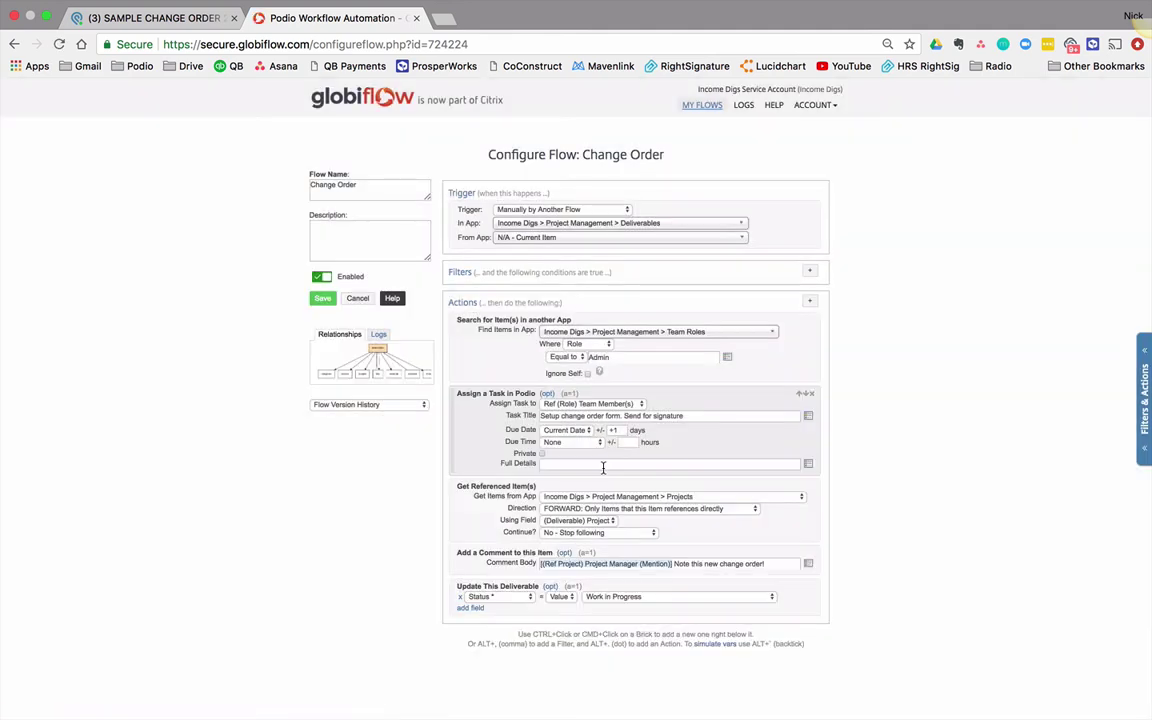
pyautogui.click(704, 415)
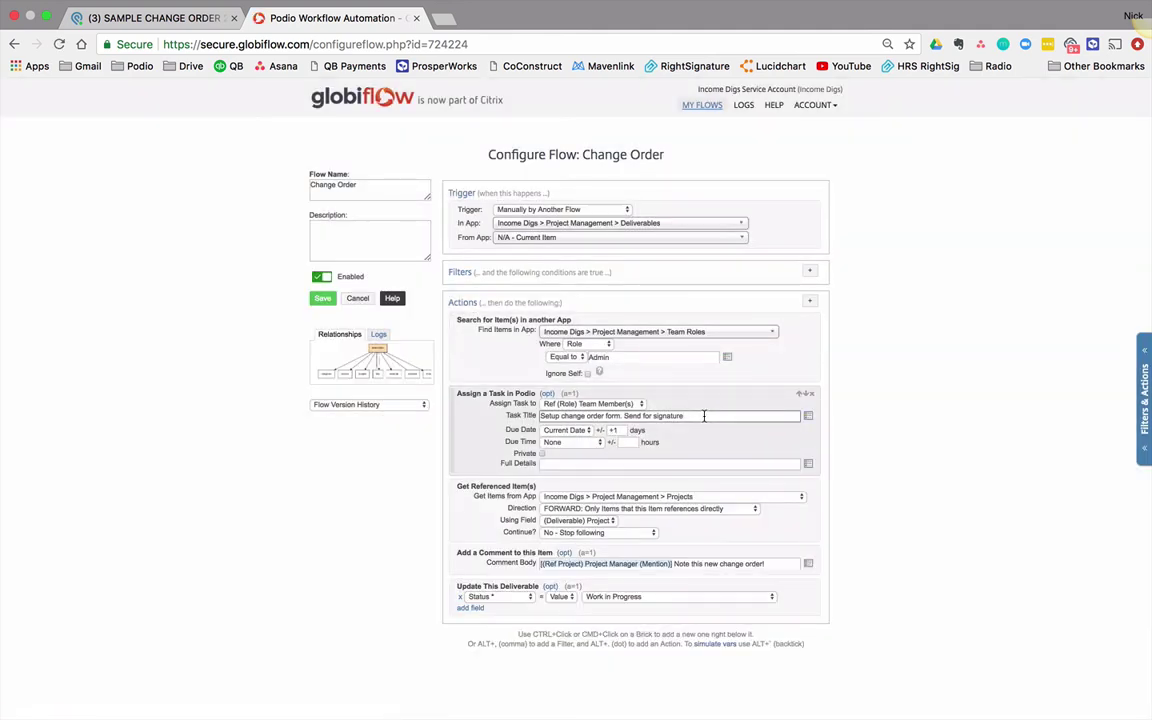
pyautogui.click(645, 463)
pyautogui.write('222')
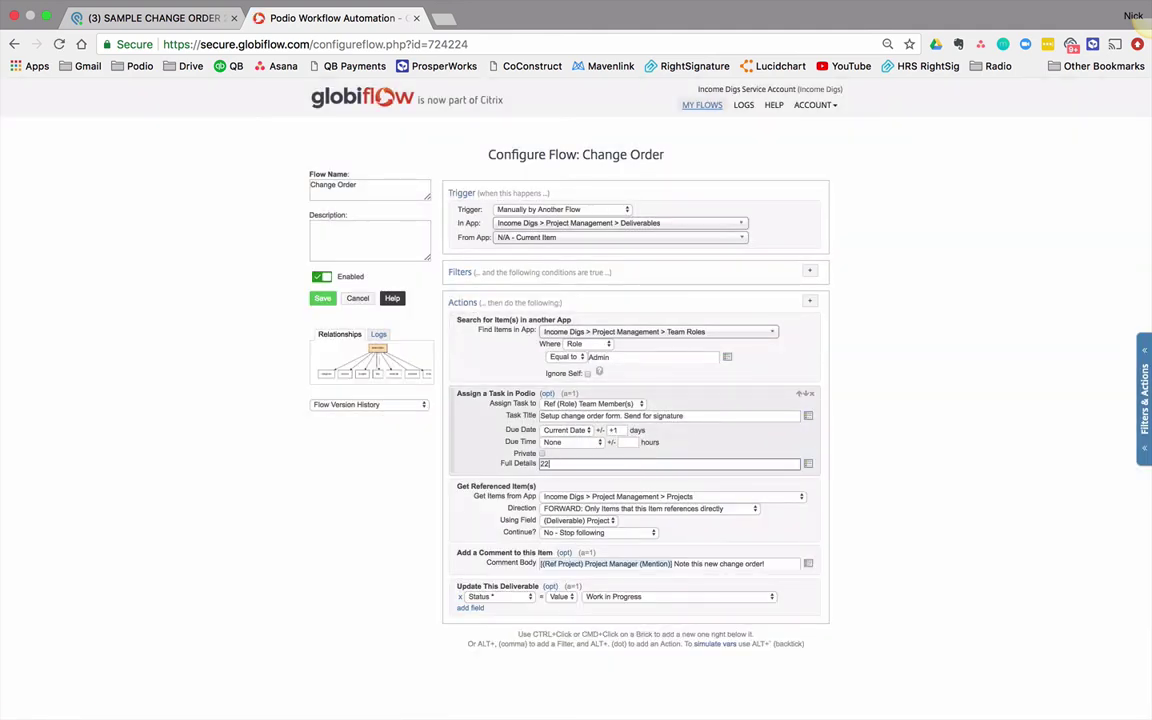
pyautogui.write('.GOOGLE.COM')
pyautogui.click(790, 564)
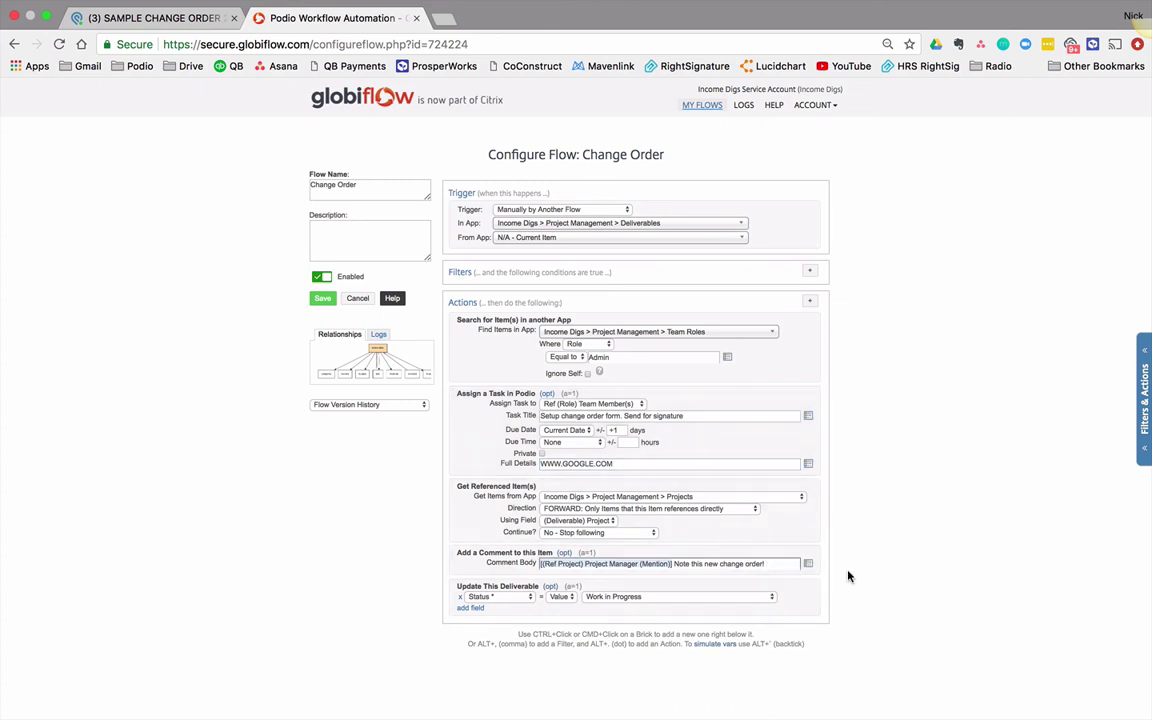
pyautogui.write('Make sure the change order is sent out.')
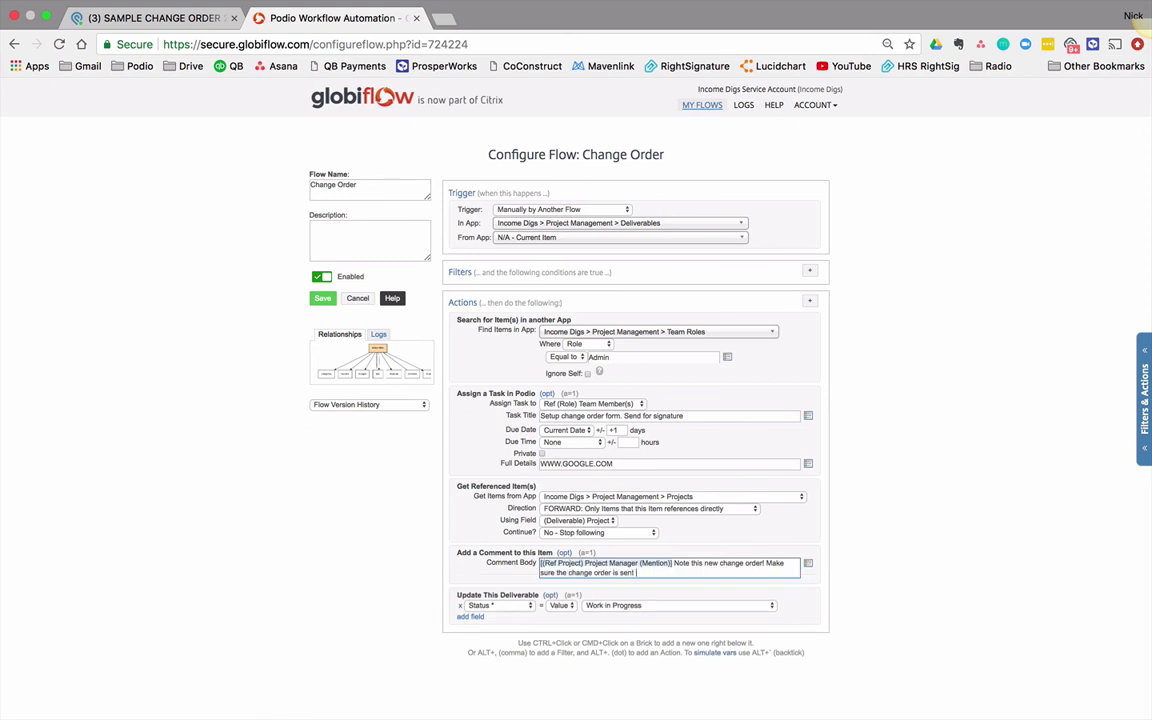
pyautogui.click(325, 301)
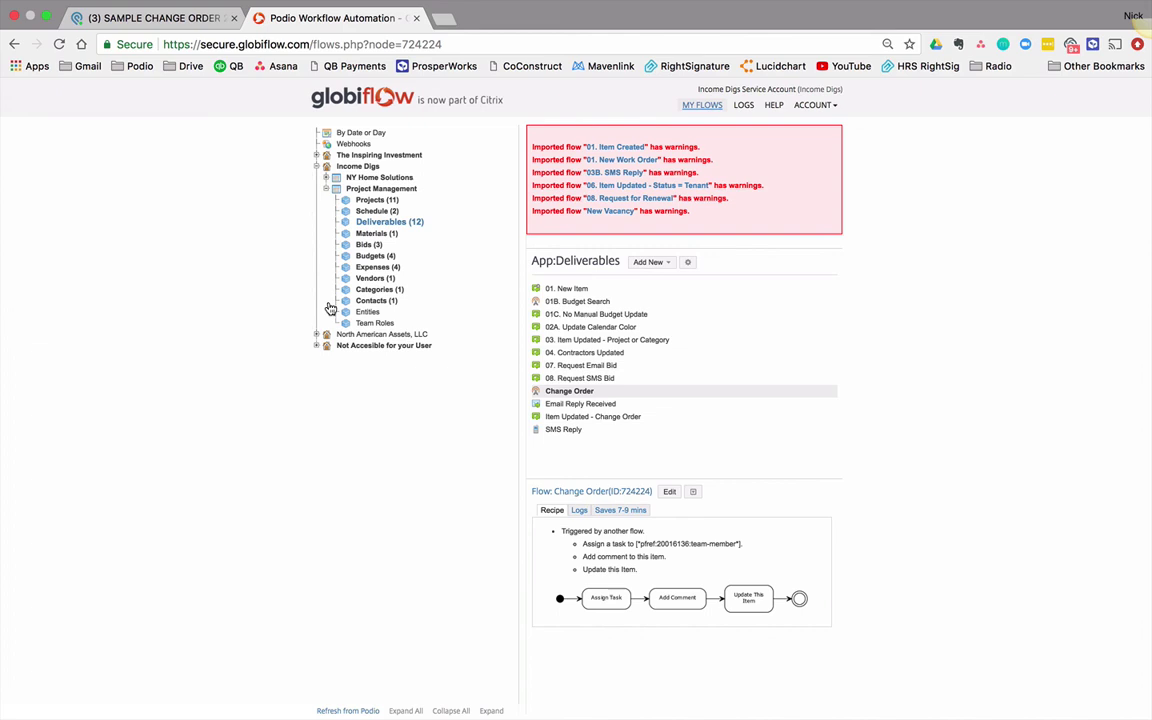
# Step: Browse the flow lists of the Schedule, Budgets and Expenses apps
pyautogui.click(380, 212)
pyautogui.click(377, 256)
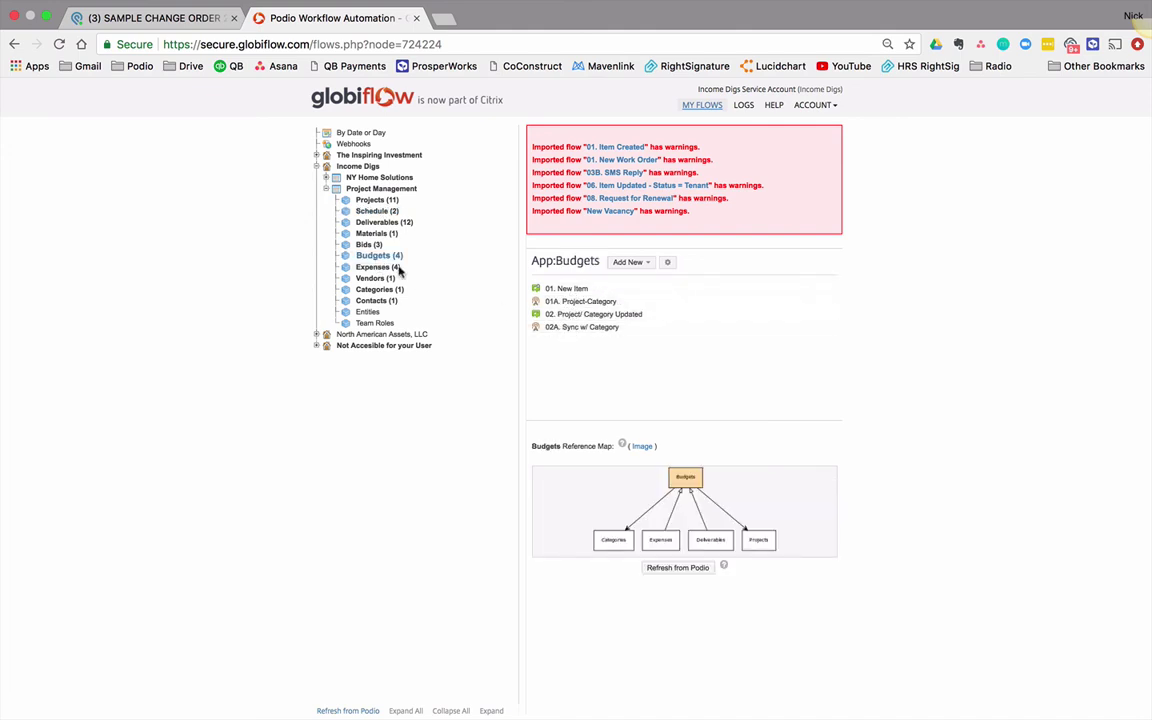
pyautogui.click(390, 270)
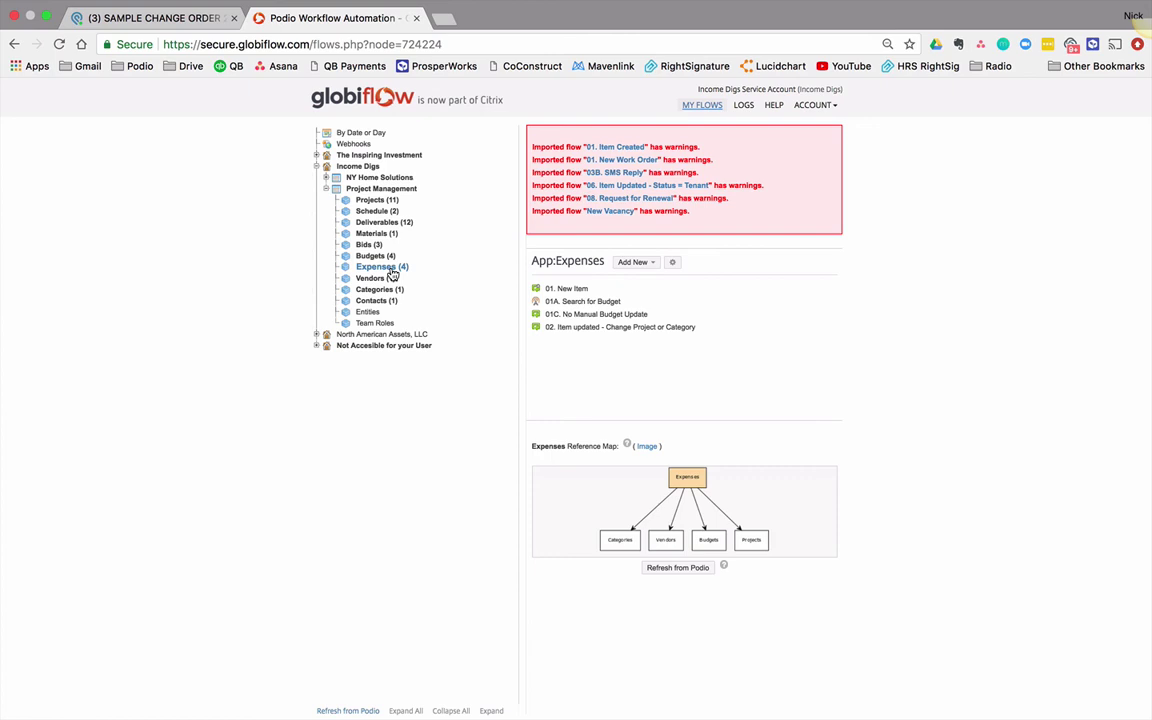
# Step: List the NY Home Solutions Renters app's flows, from 01. Item Created to 14A. Accept Renewal Invitation
pyautogui.click(325, 177)
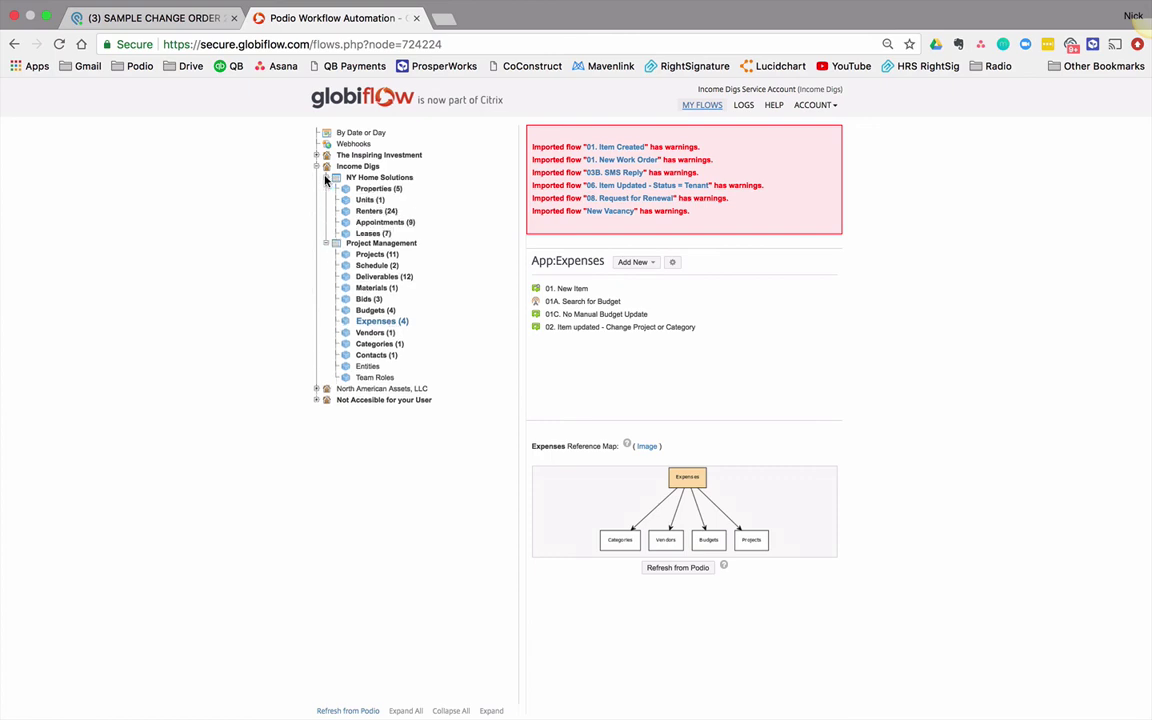
pyautogui.click(381, 213)
pyautogui.scroll(-3, 645, 363)
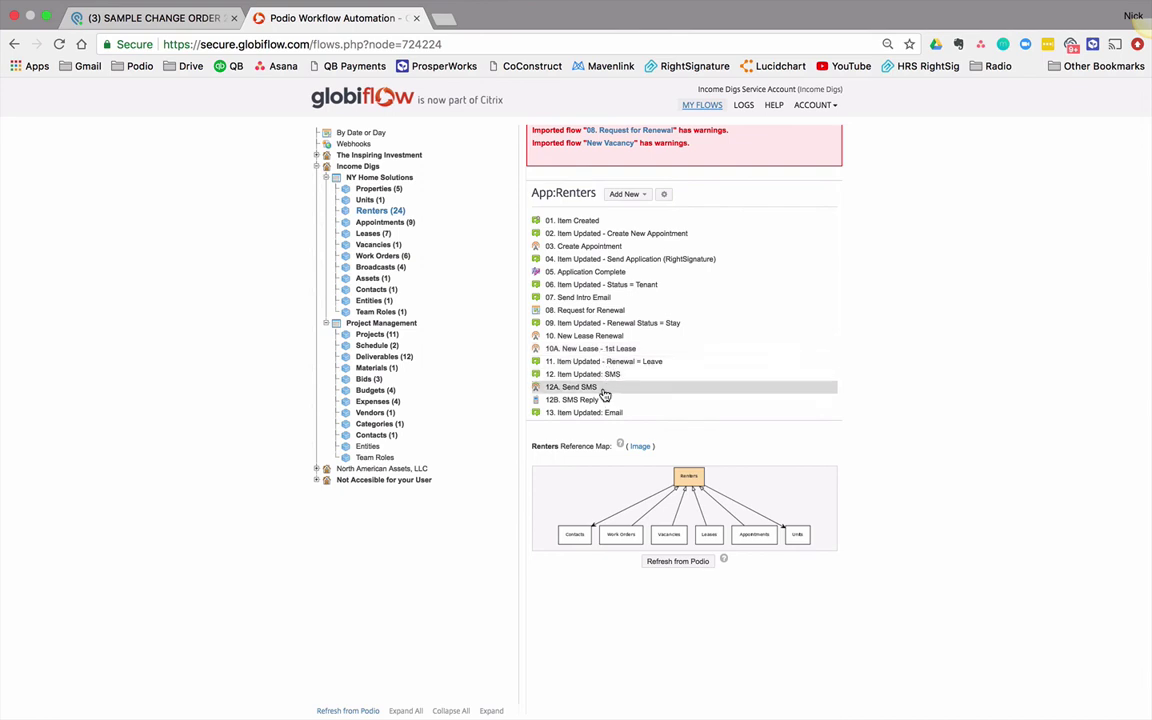
pyautogui.scroll(-1, 605, 392)
pyautogui.scroll(-2, 605, 393)
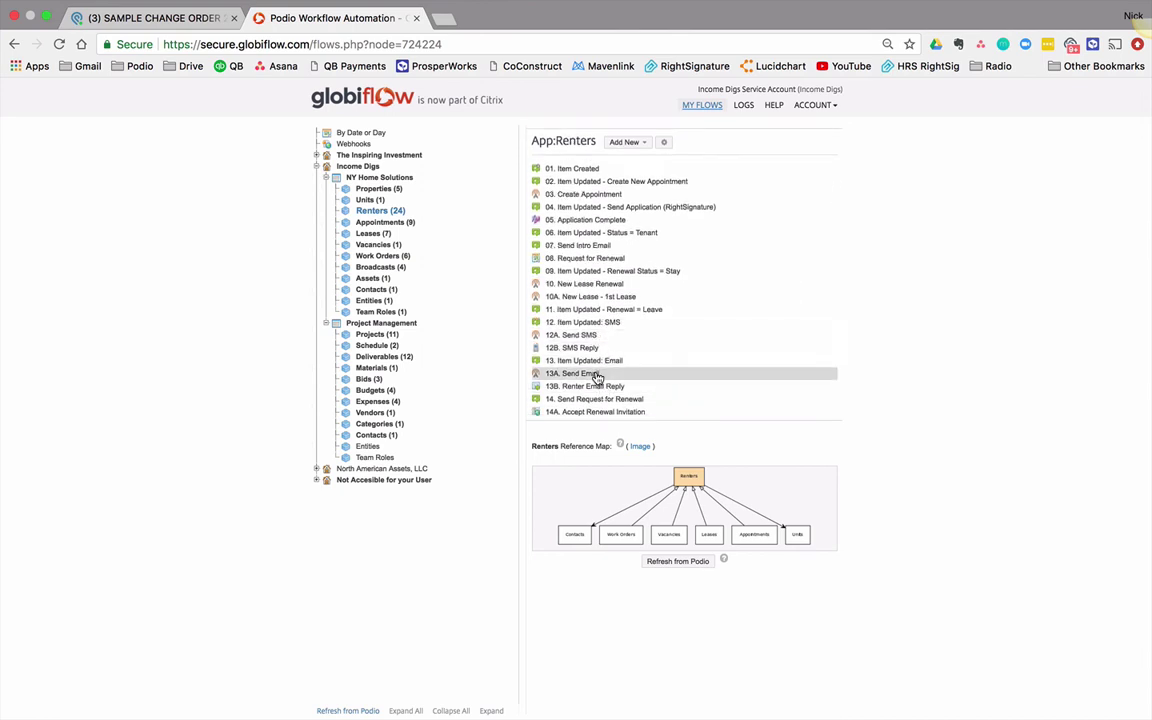